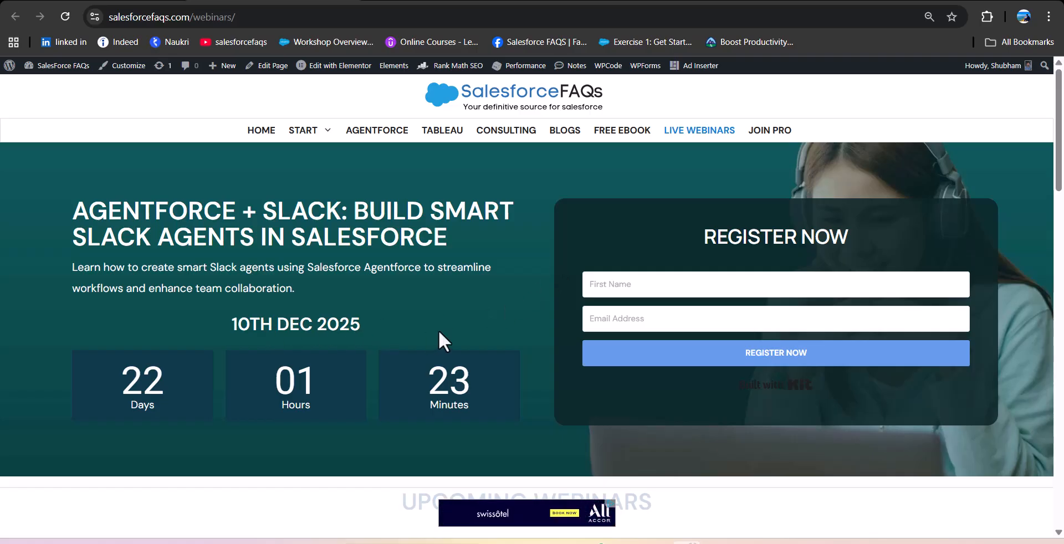
scroll(400, 308, "down", 5)
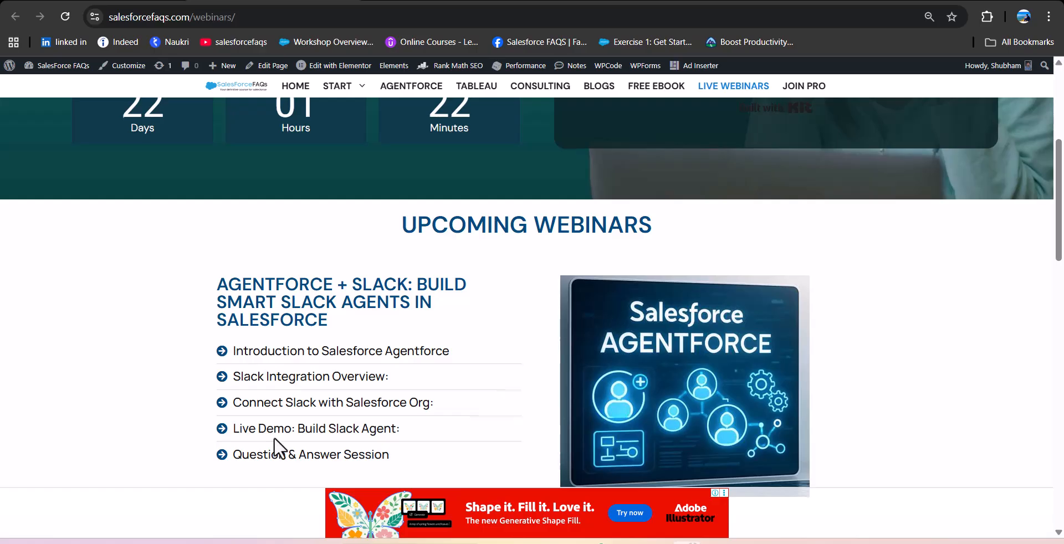
scroll(274, 438, "up", 5)
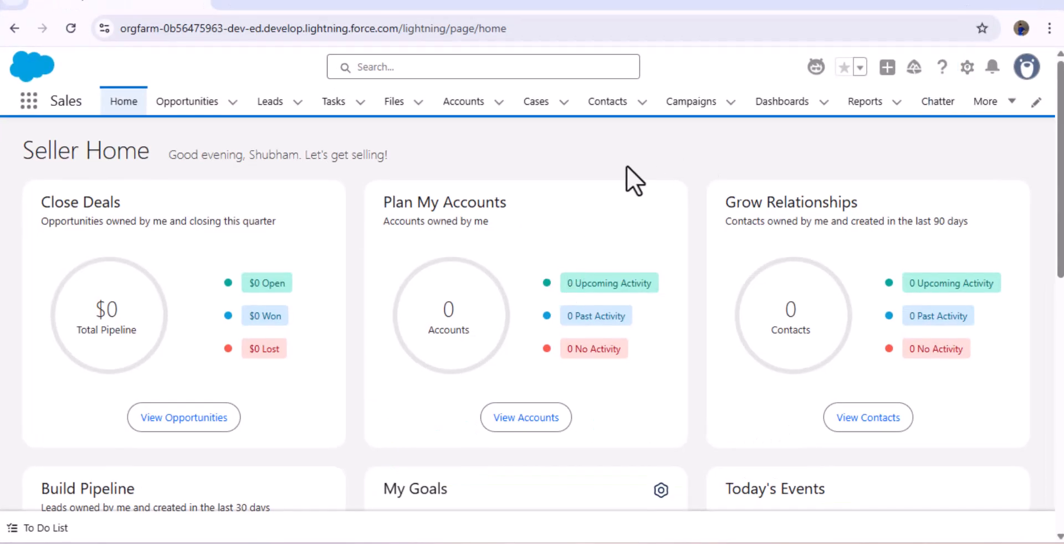
- Open the default Agentforce assistant for a look and go to the org's Setup
left_click(816, 67)
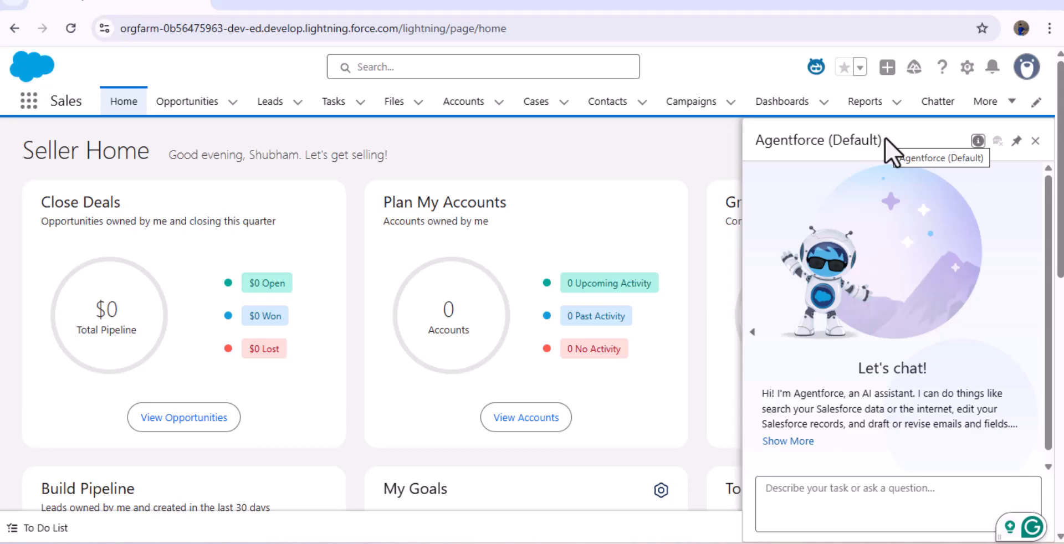
left_click(967, 67)
left_click(863, 68)
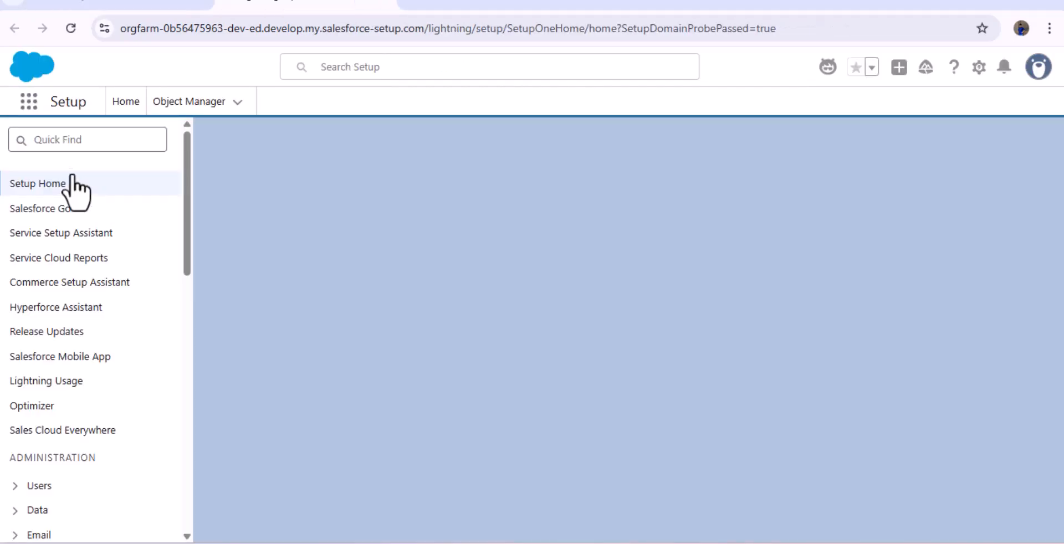
- Search Setup for "Agentforce Ag", open the Agentforce Agents page, and look through its settings and existing agents
left_click(56, 140)
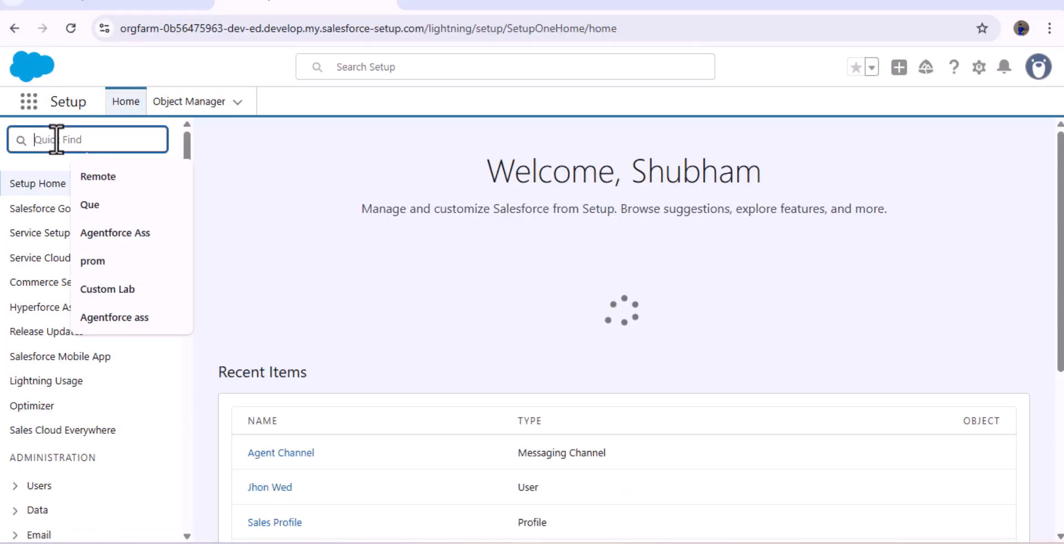
type("A")
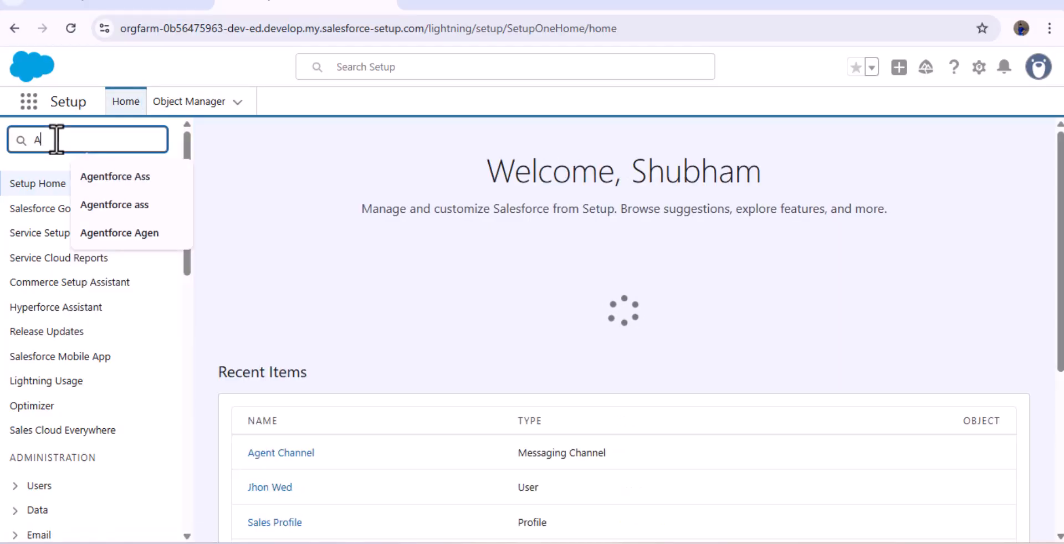
type("gentforce Ag")
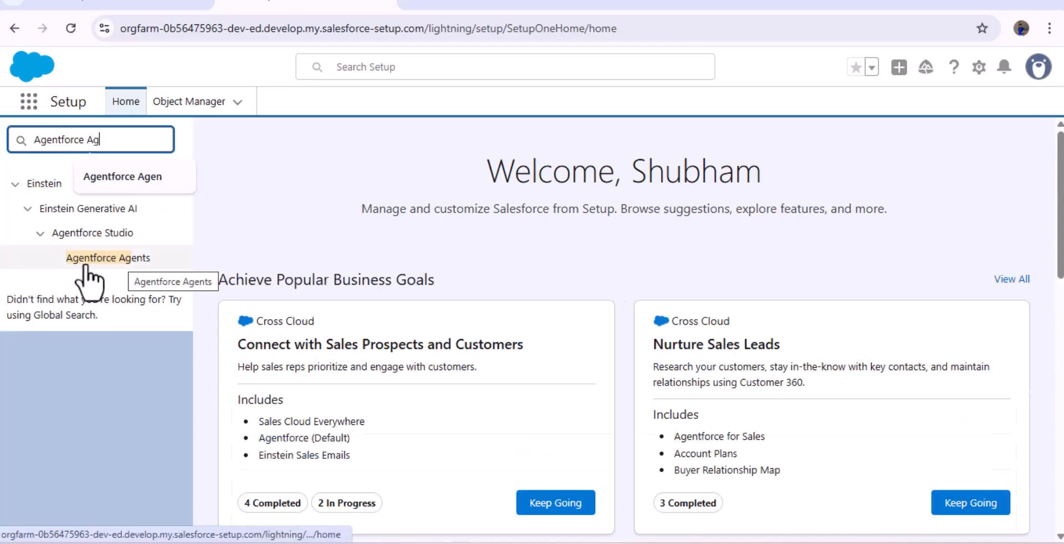
left_click(117, 260)
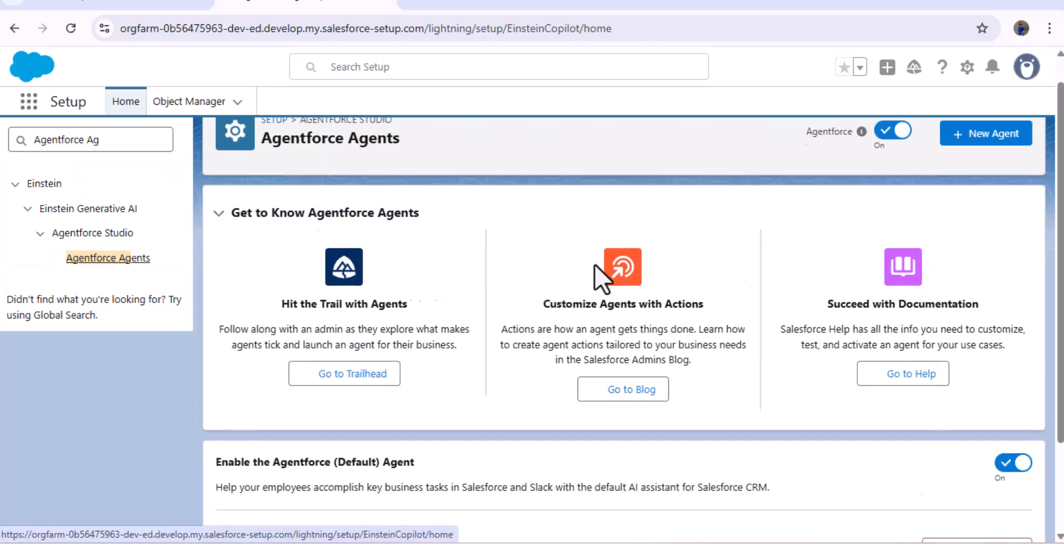
scroll(594, 264, "down", 7)
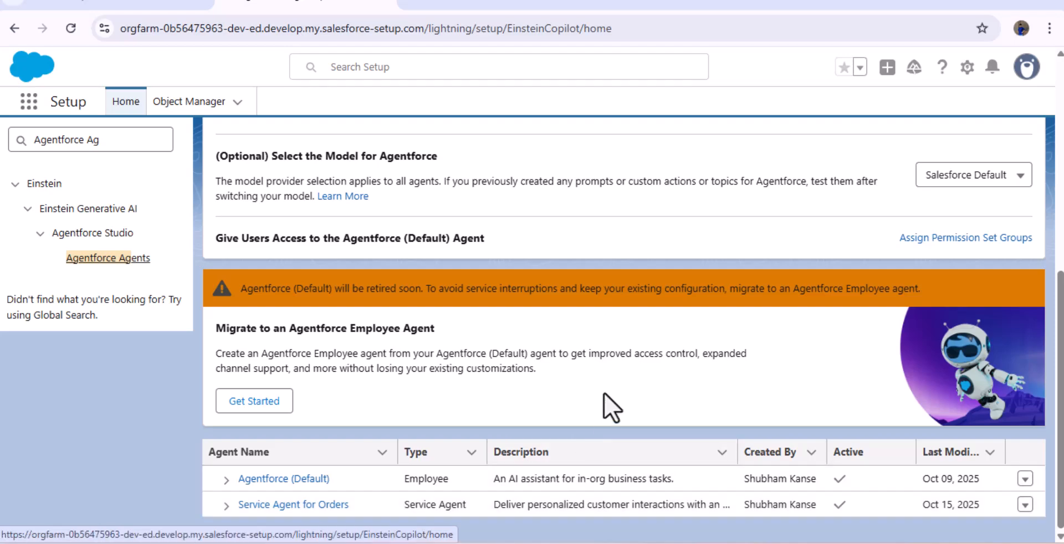
scroll(604, 393, "up", 7)
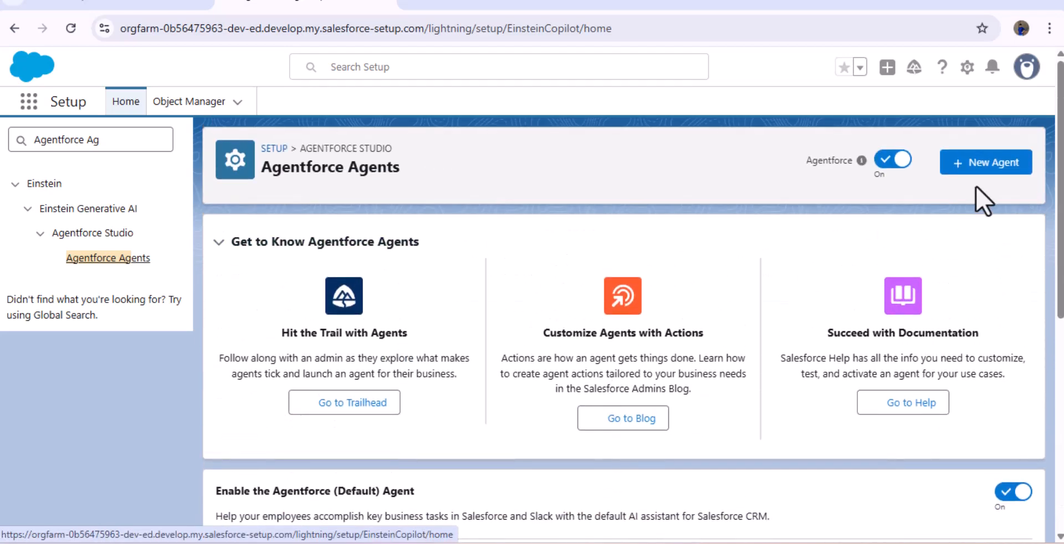
- Start a new agent from the Agentforce Employee Agent template and leave out its General FAQ topic
left_click(999, 164)
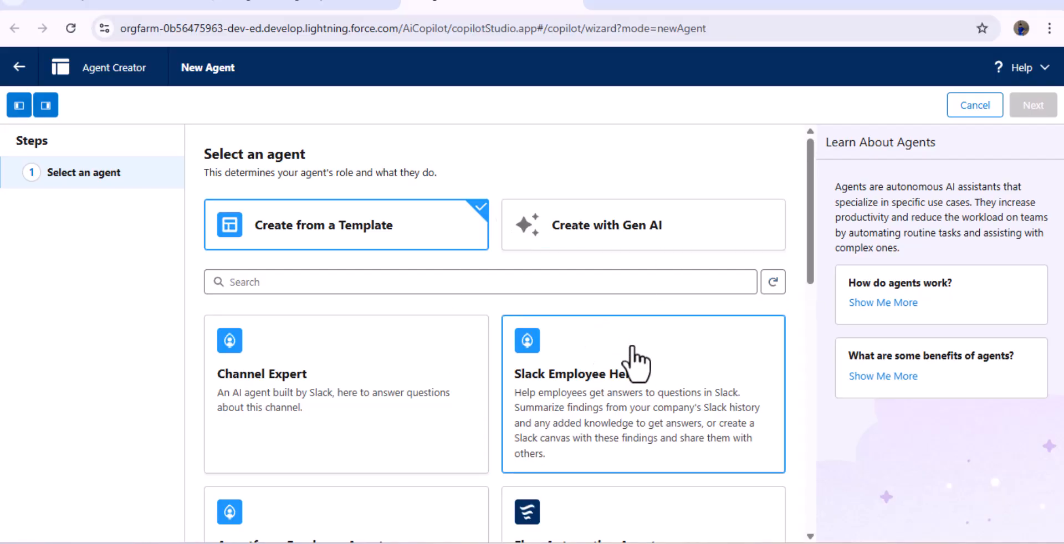
scroll(636, 363, "down", 5)
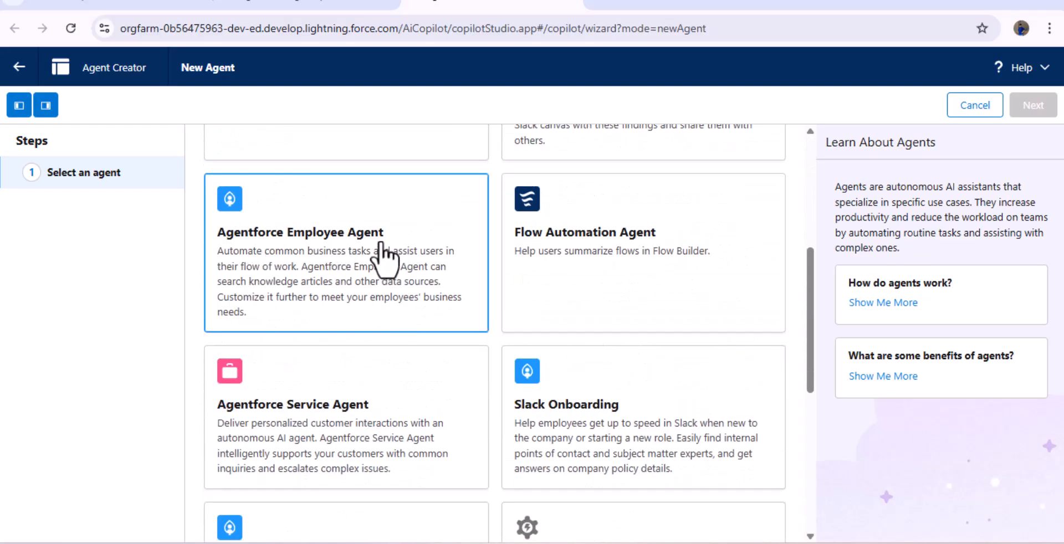
left_click(312, 268)
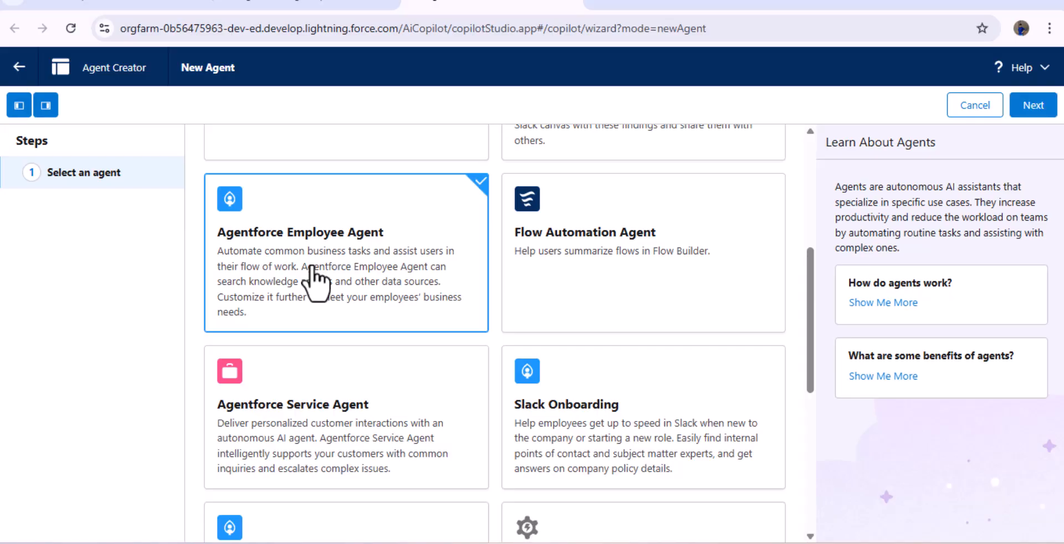
left_click(1032, 106)
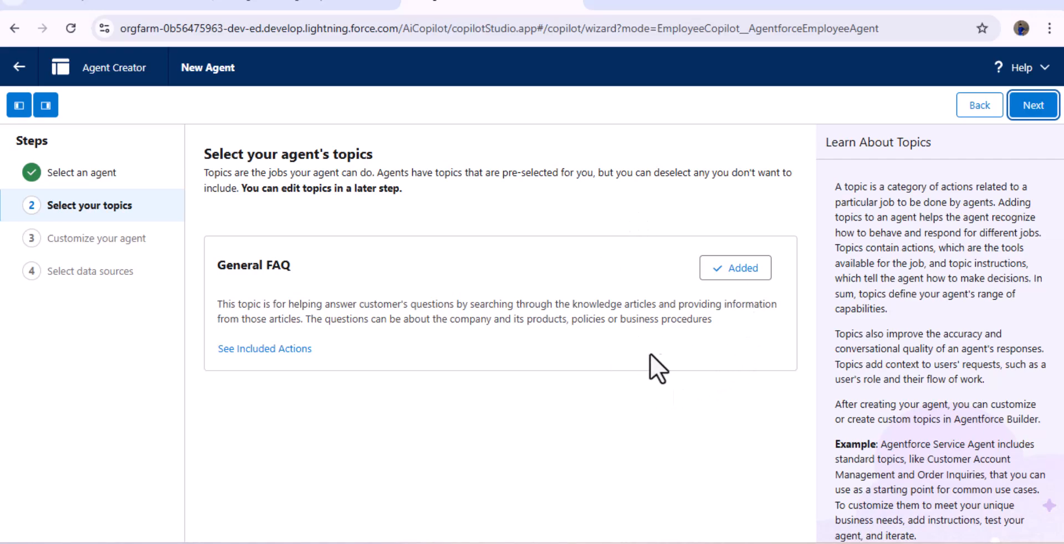
left_click(743, 268)
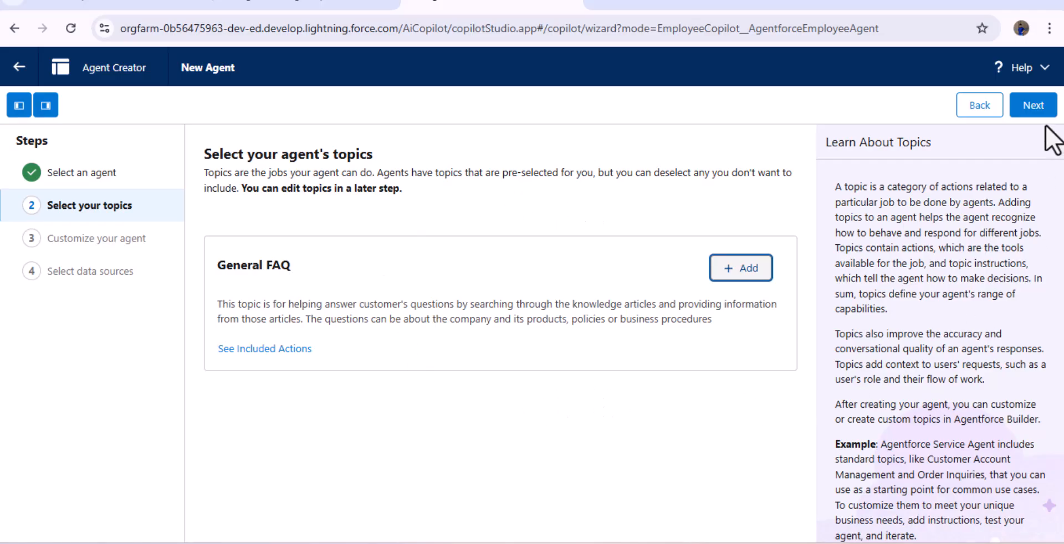
left_click(1033, 106)
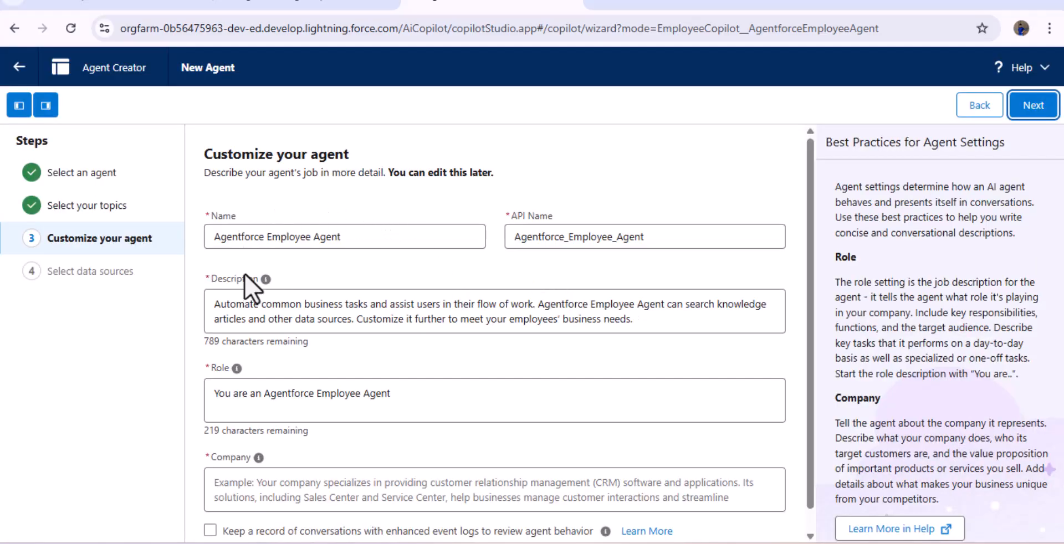
- Set the agent's name to "Order Agent" and its API name to "Order_Agent"
left_click_drag(344, 238, 200, 237)
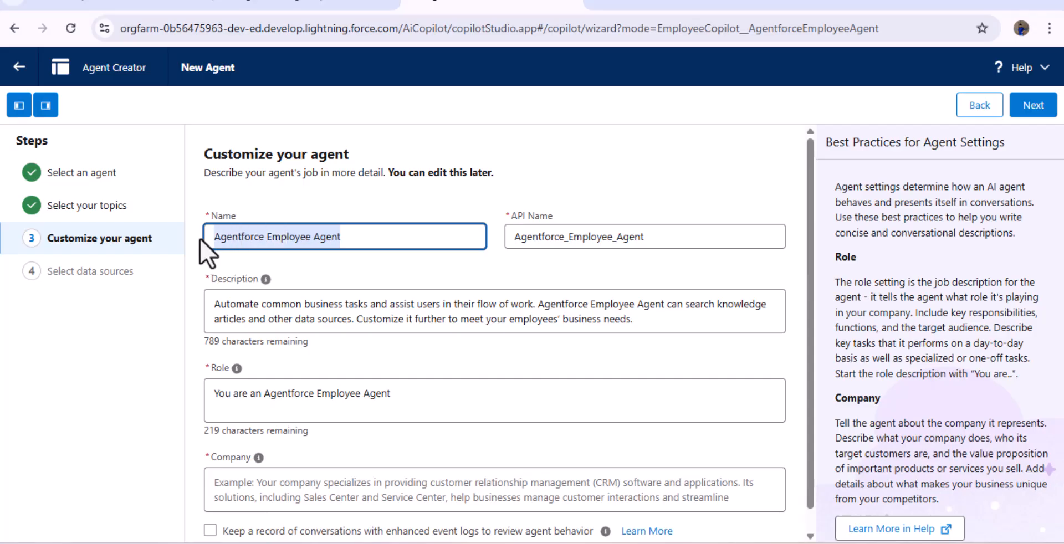
type("Order Agent")
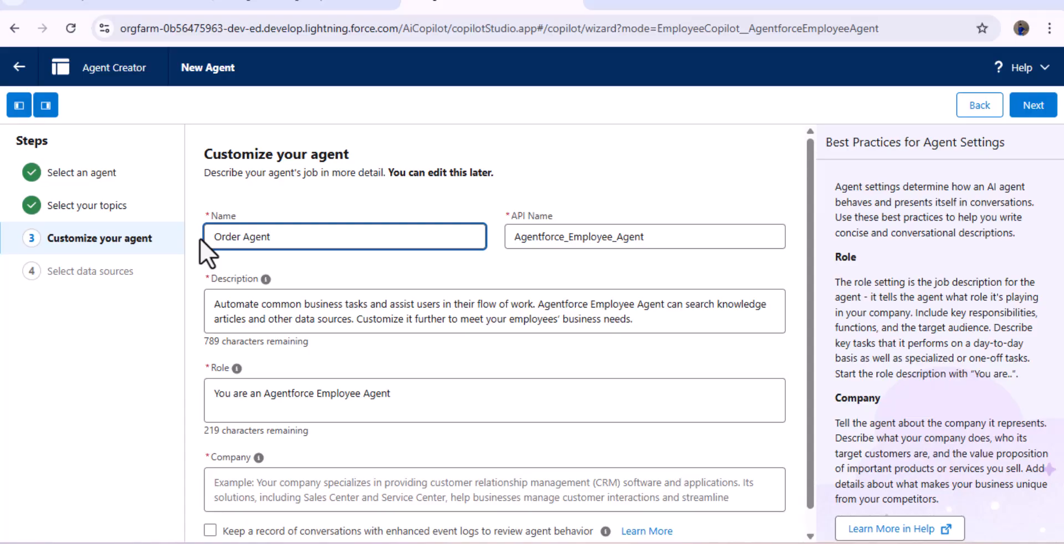
left_click(520, 240)
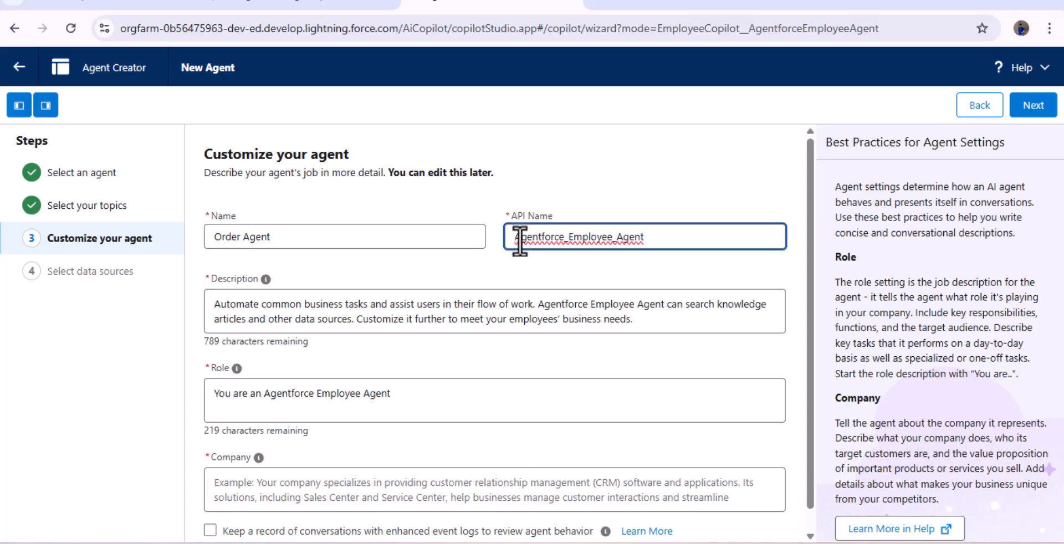
double_click(520, 241)
key("BackSpace")
type("Order_")
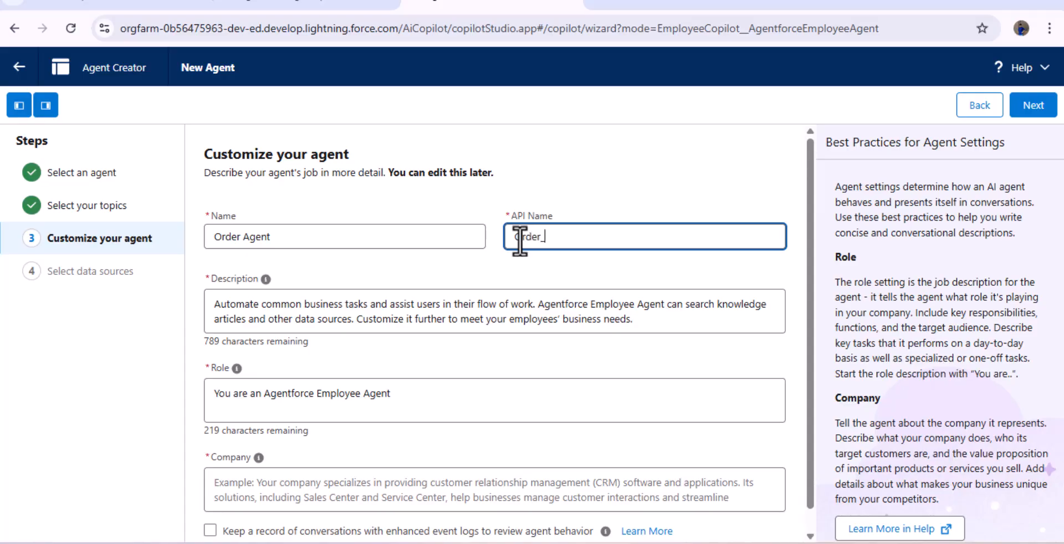
type("Agent")
- Replace the agent's description with "The Agent Handles All The Orders Related Activities."
triple_click(369, 311)
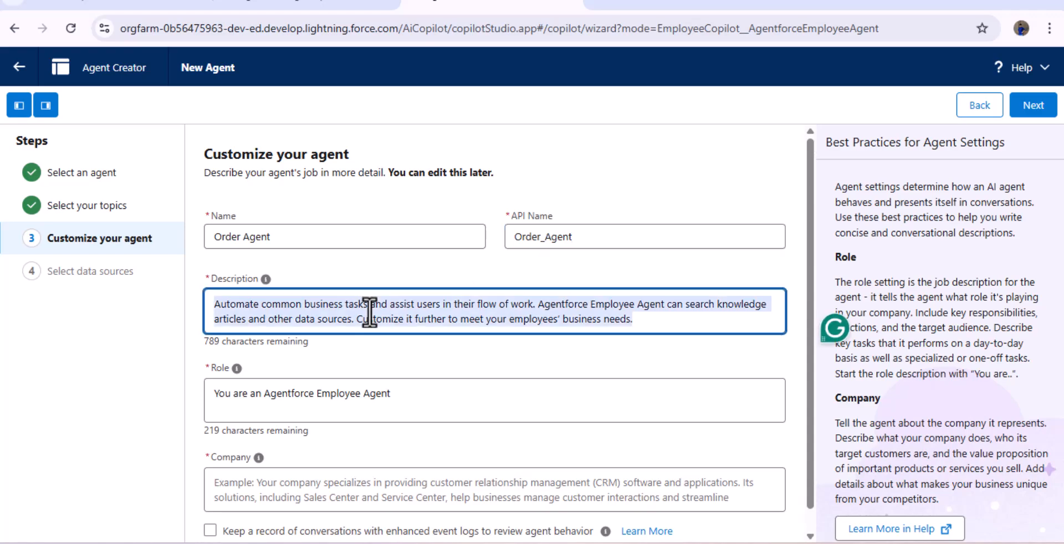
key("BackSpace")
type("Th")
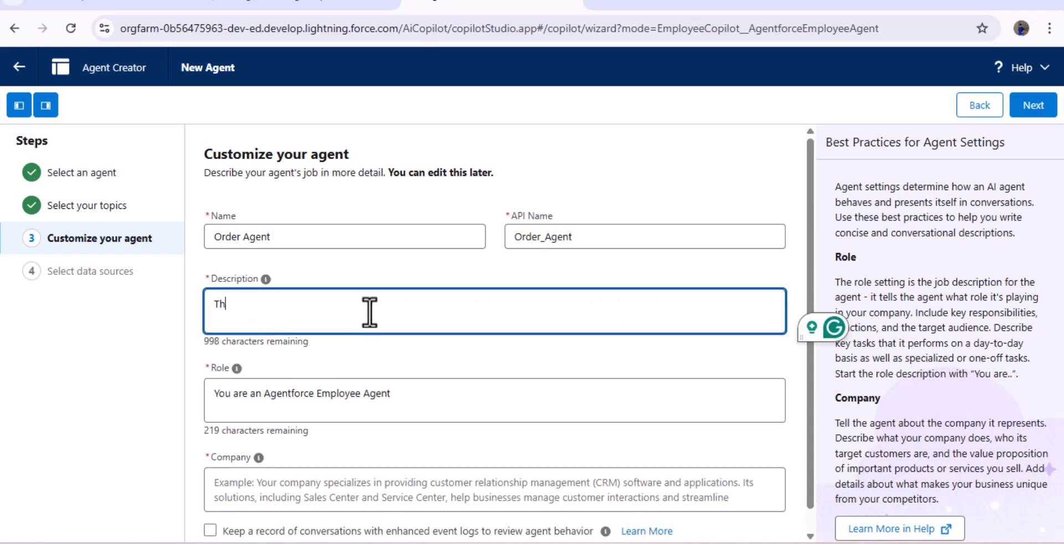
type("e Agent Handles ")
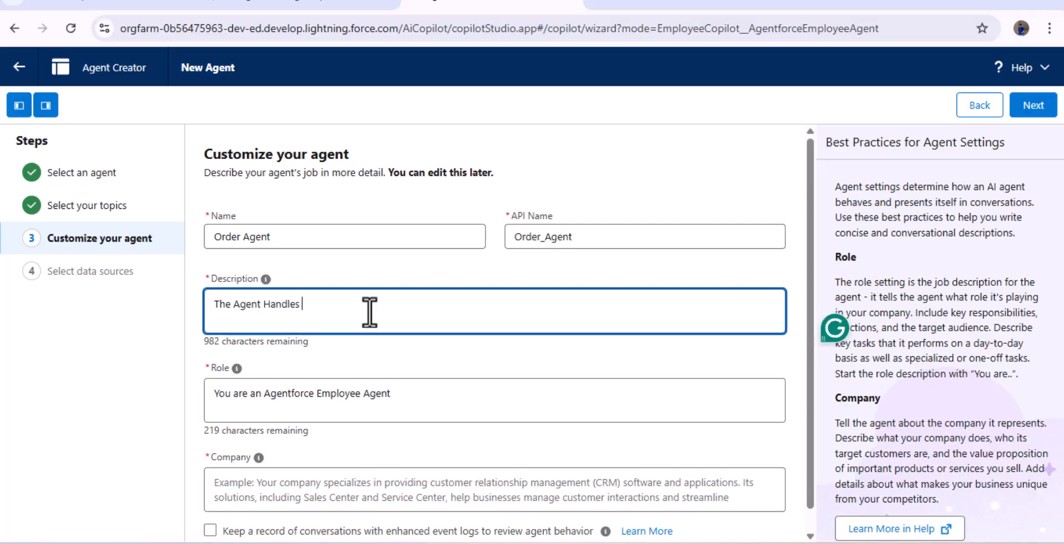
type("All The Orders Relat")
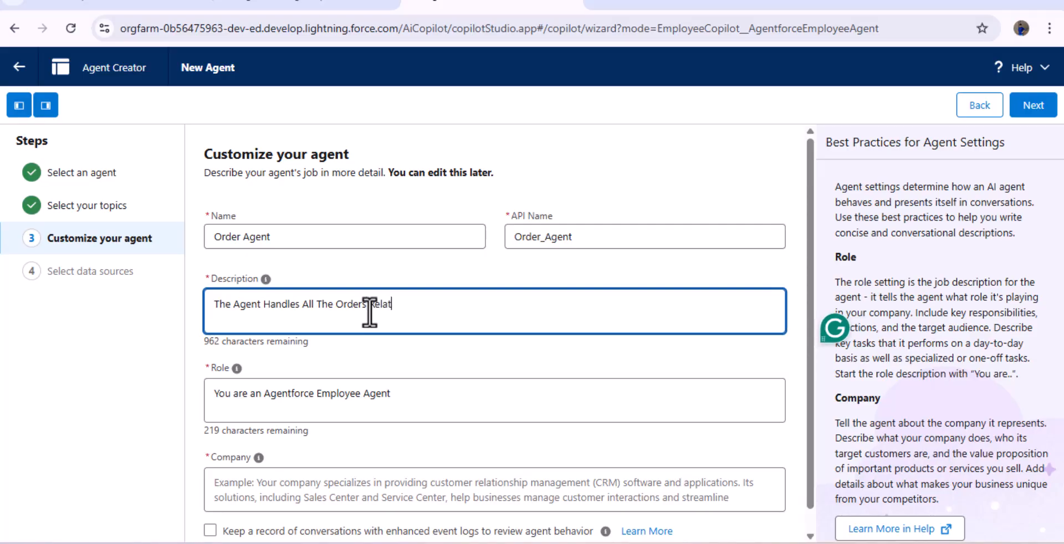
type("ed Activities.")
- Replace the agent's role with "You are an Agentforce Employee Agent, and your Role is only to deal with order management for the Sales Team."
scroll(382, 333, "down", 1)
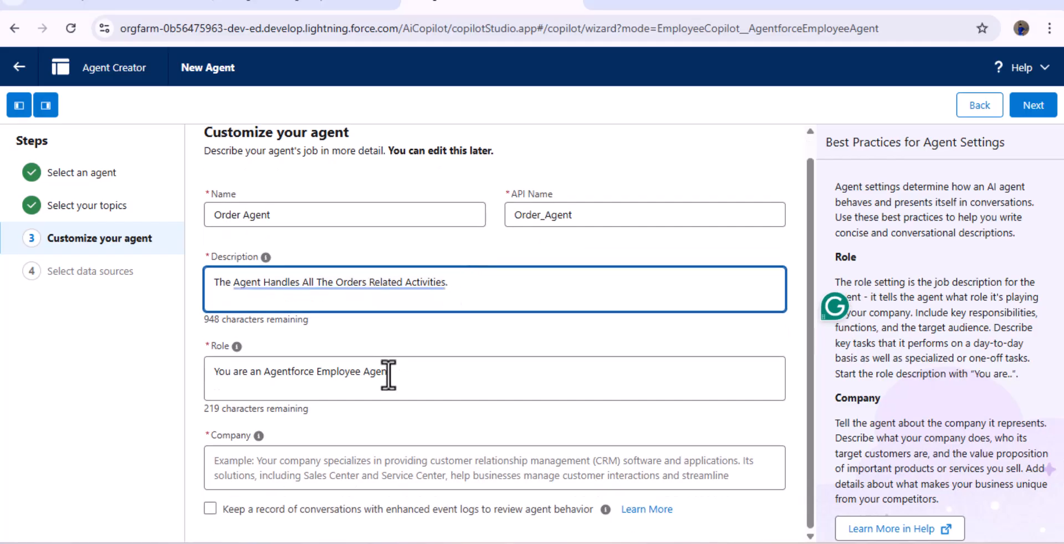
triple_click(370, 379)
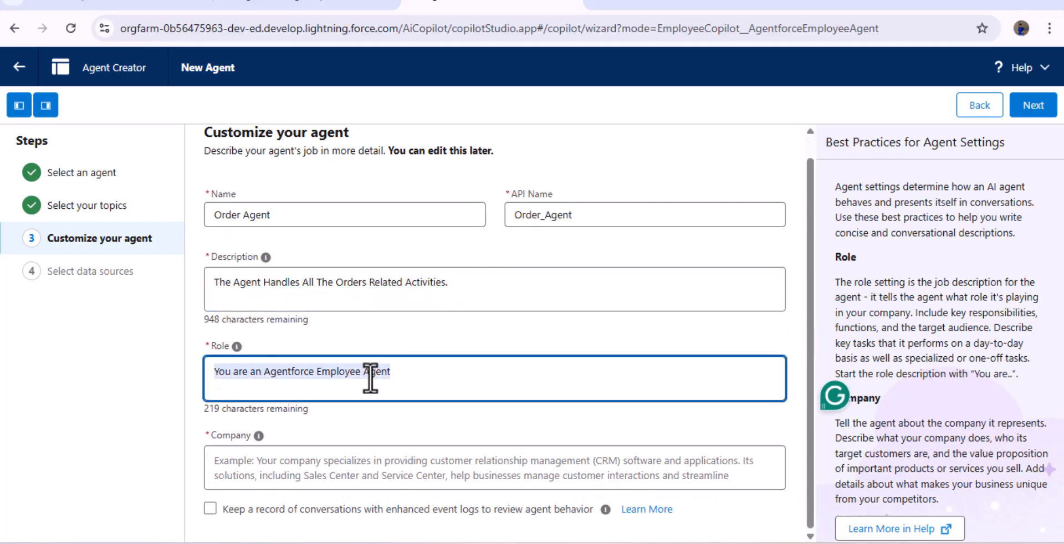
key("BackSpace")
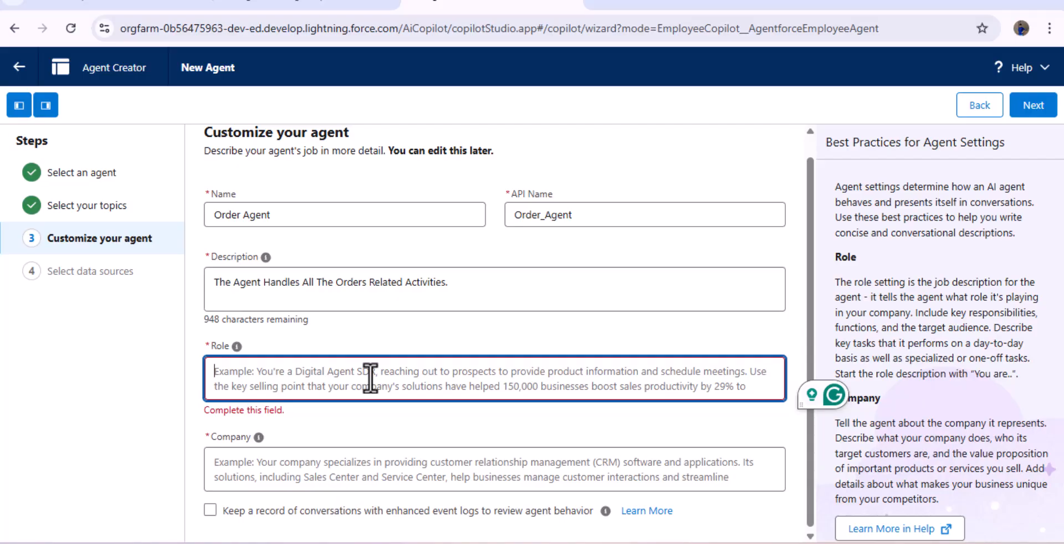
type("Y")
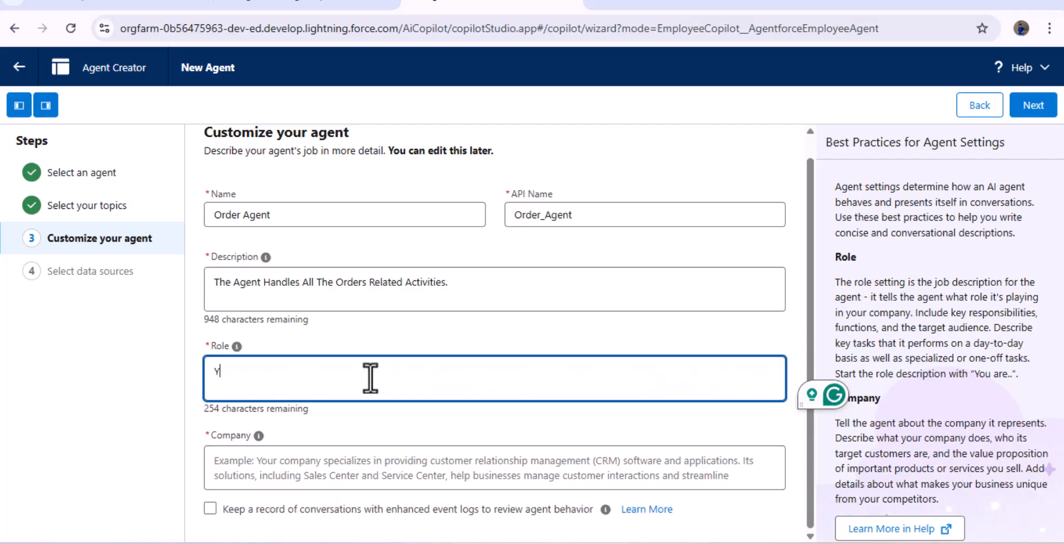
type("ou are an ")
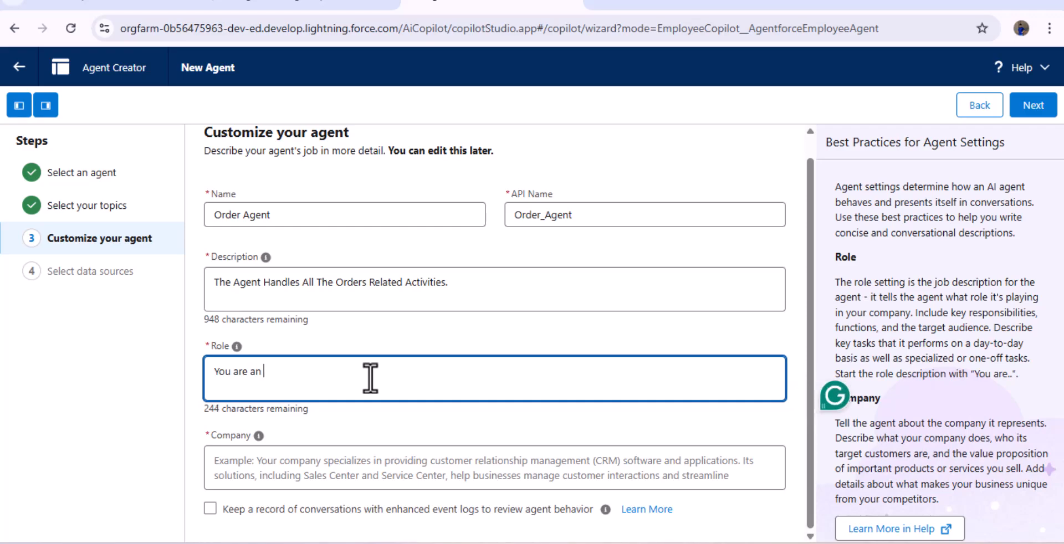
type("Agentforc")
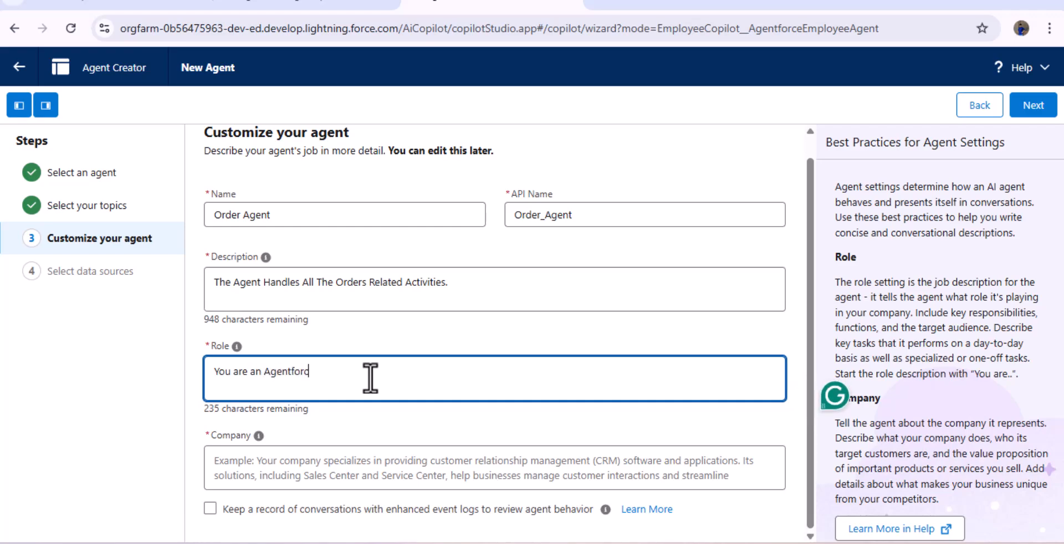
type("e Employee Agent")
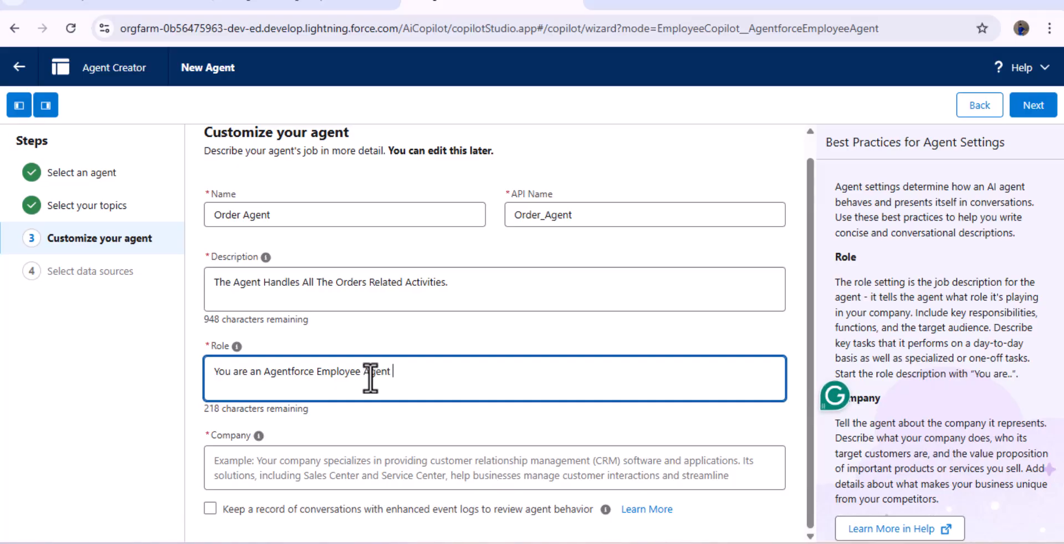
type(", and your")
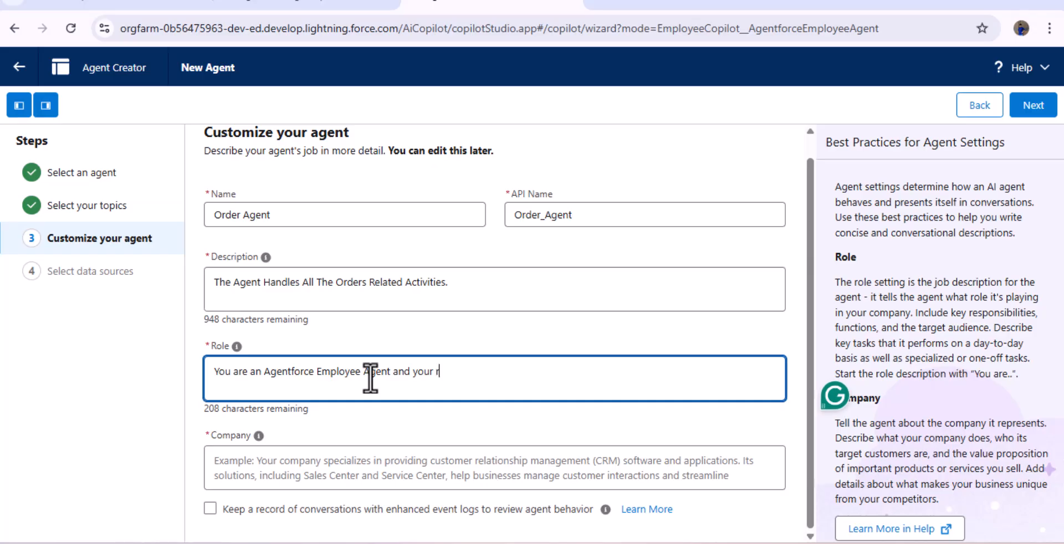
type(" Role is onl")
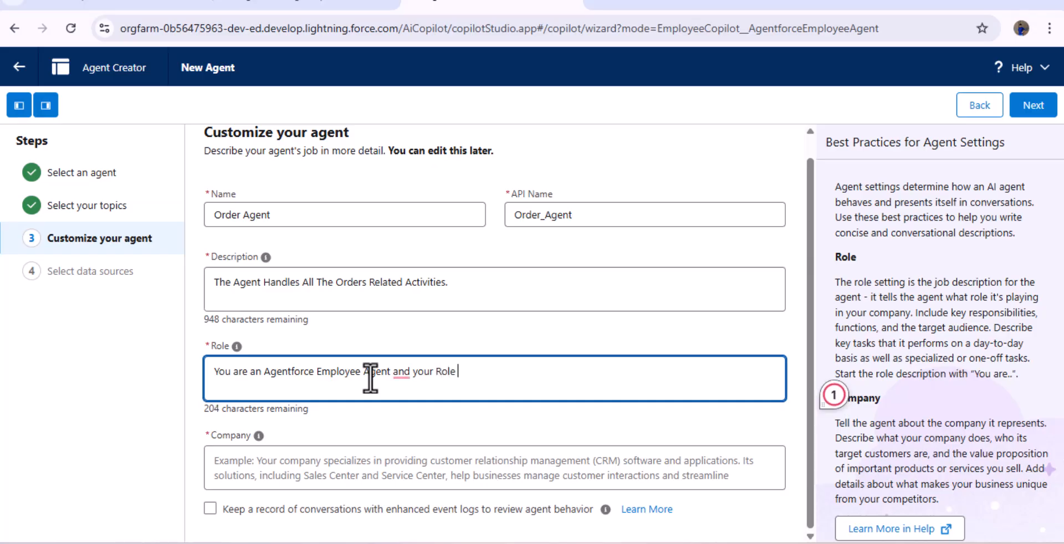
type("y ")
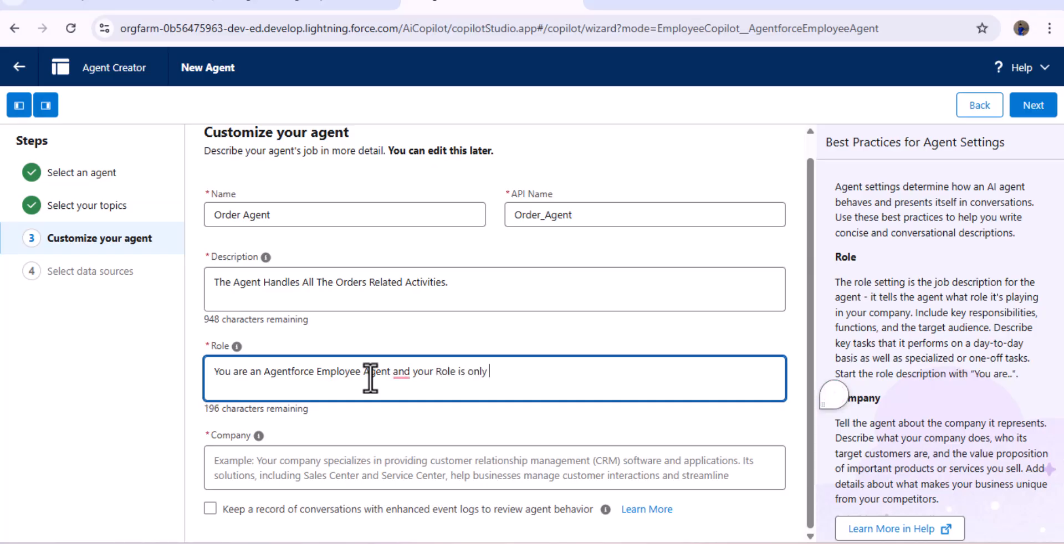
type("to deal ")
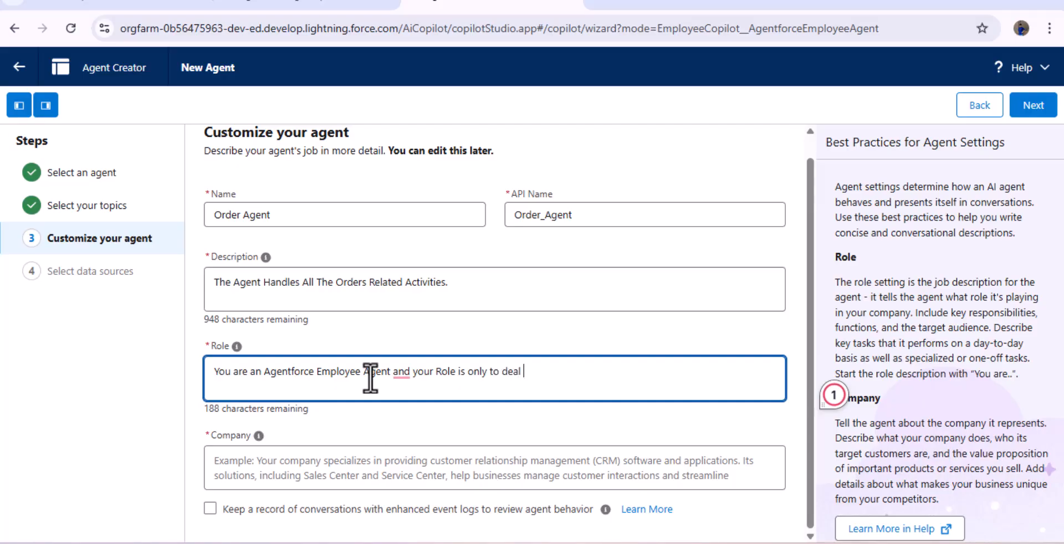
type("with ord")
type("er")
type(" manag")
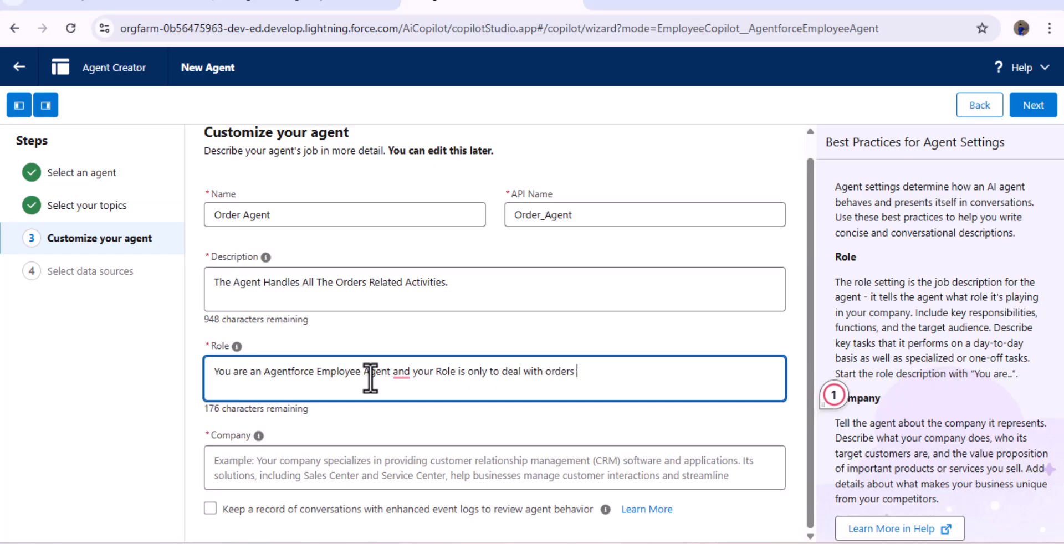
type("ement ")
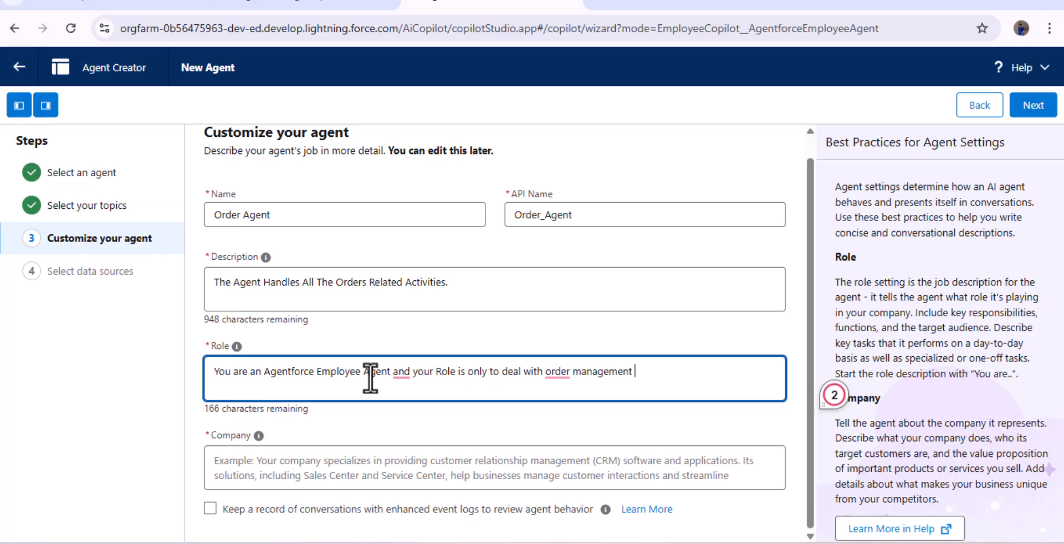
type("for the Sales Team")
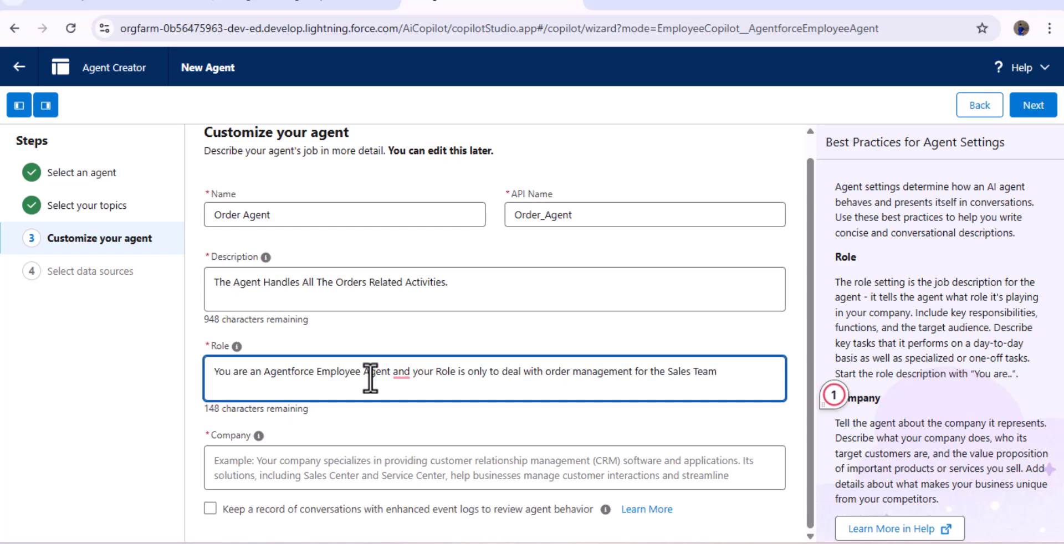
type(".")
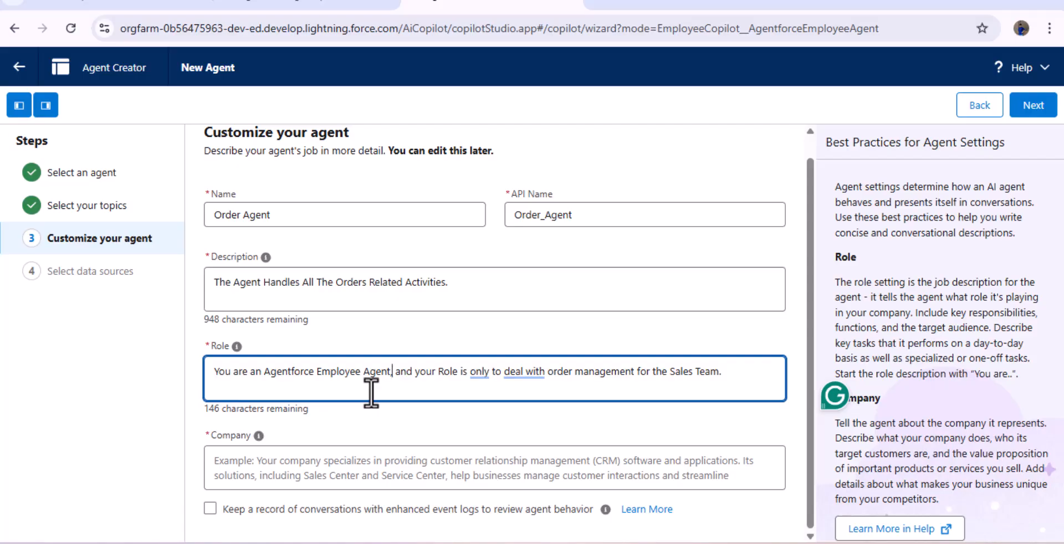
- Search a separate Setup page for "Users", review the users and their assigned profiles, and return to the agent wizard
left_click(379, 3)
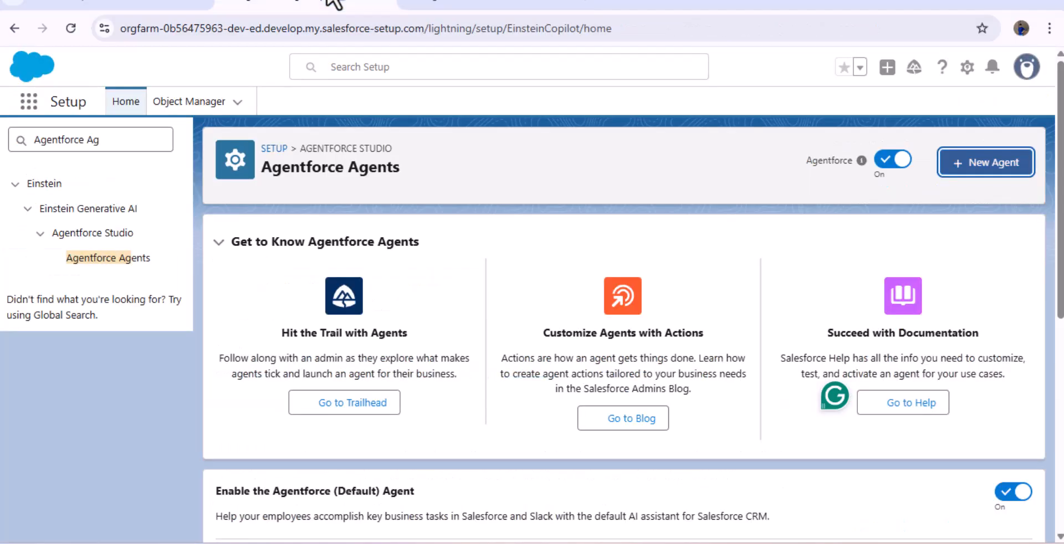
left_click(968, 67)
left_click(856, 132)
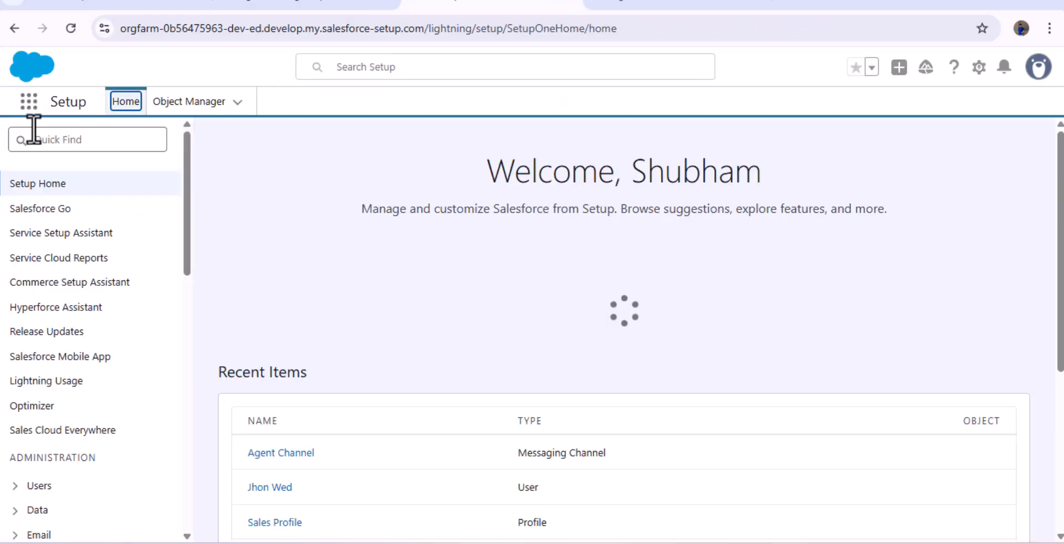
left_click(37, 140)
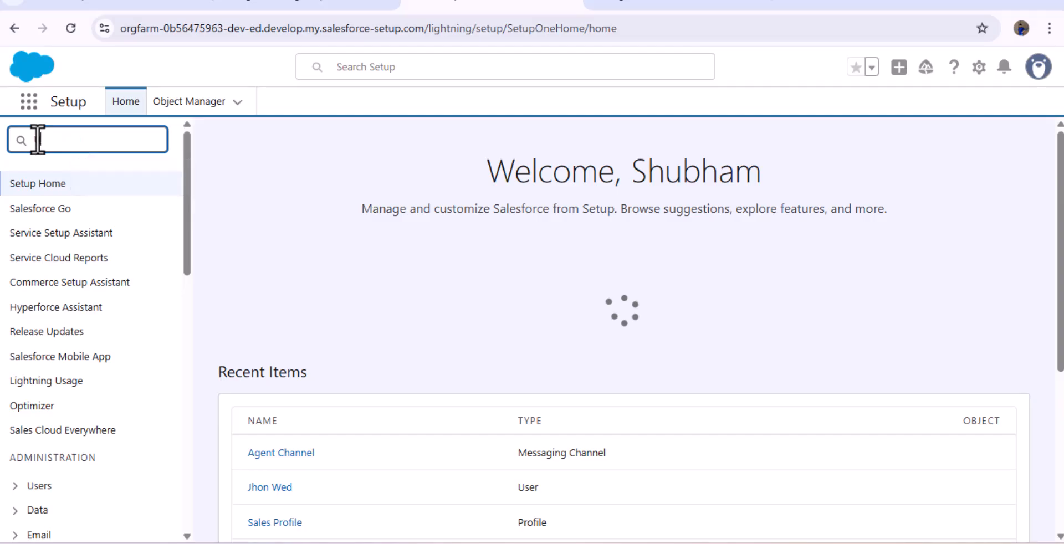
type("Users")
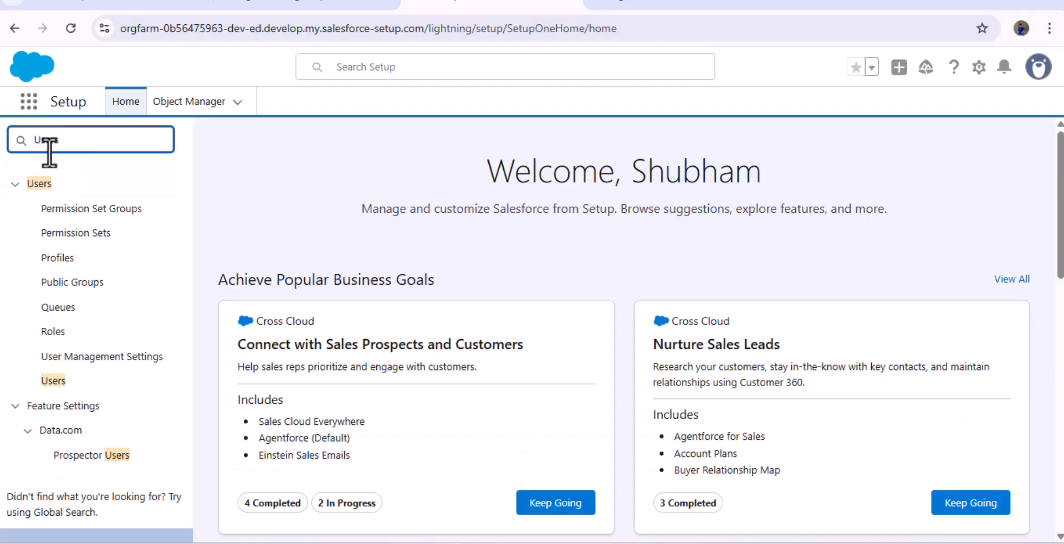
left_click(53, 381)
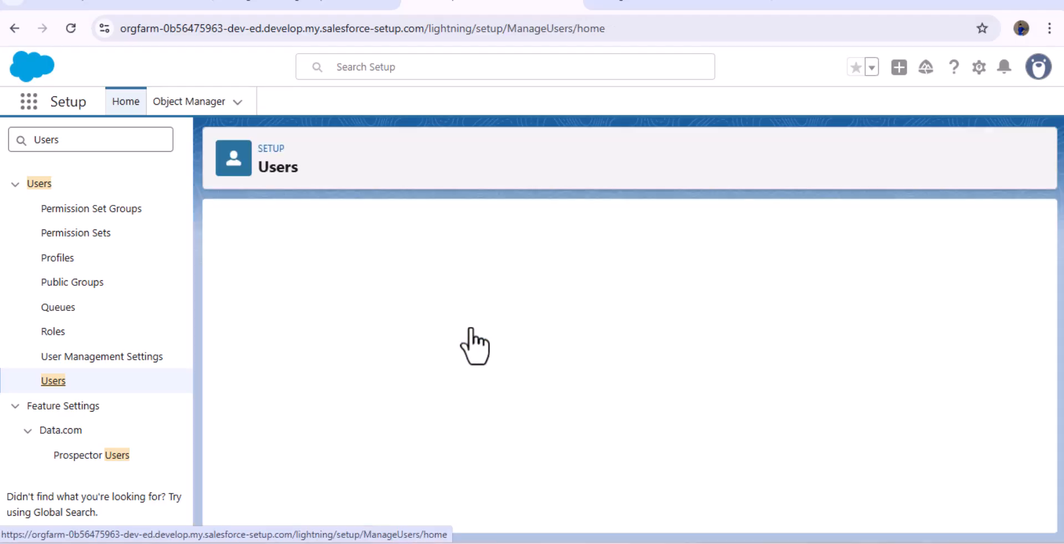
scroll(436, 347, "down", 1)
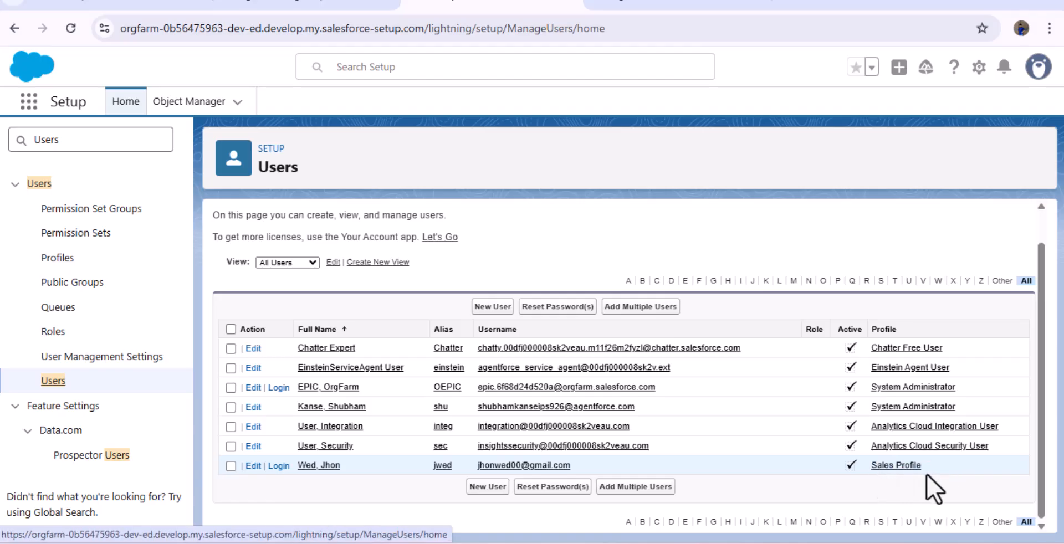
left_click(679, 6)
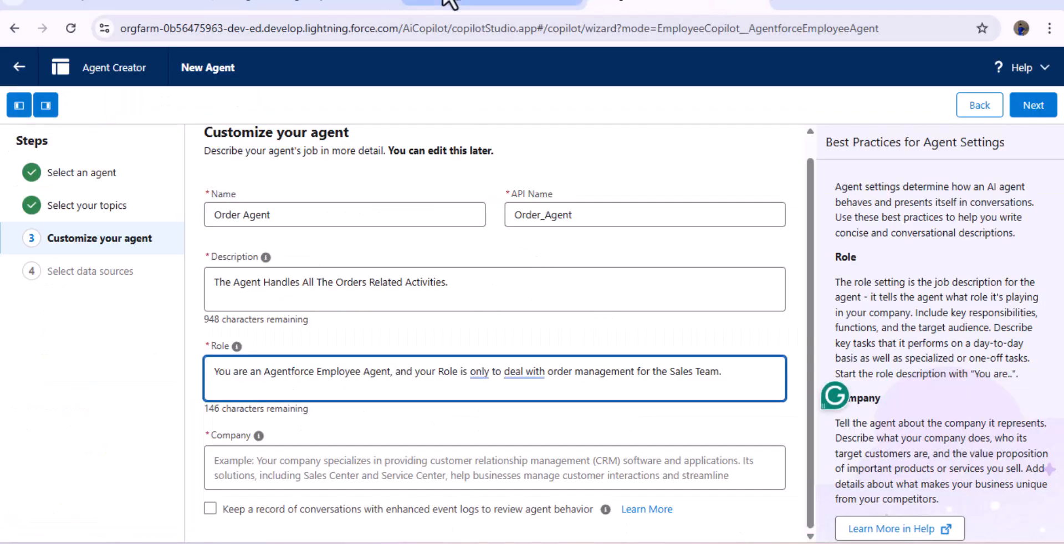
left_click(493, 5)
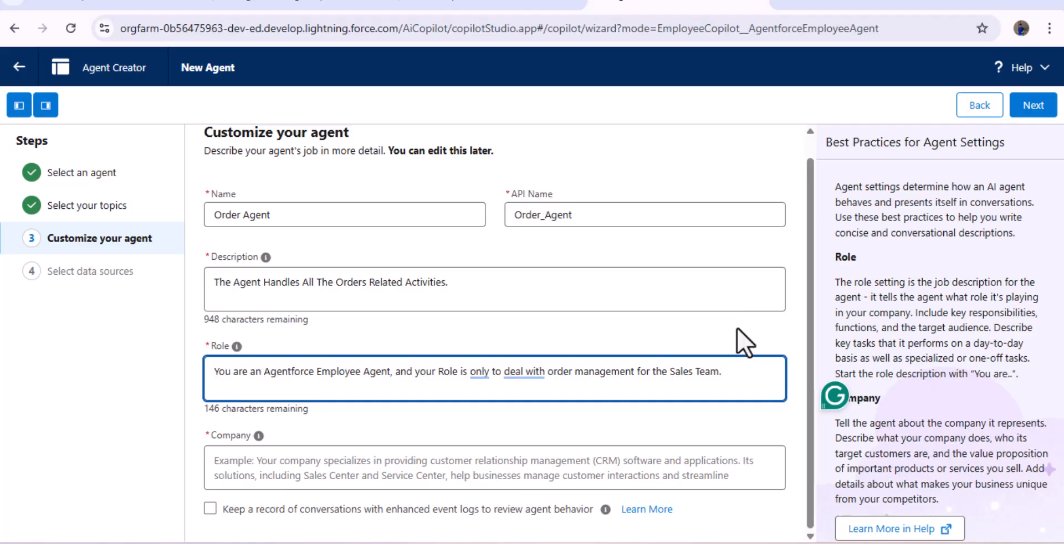
- Set the agent's company to "Soft Drink Company." and create the agent without selecting a data library
left_click(334, 453)
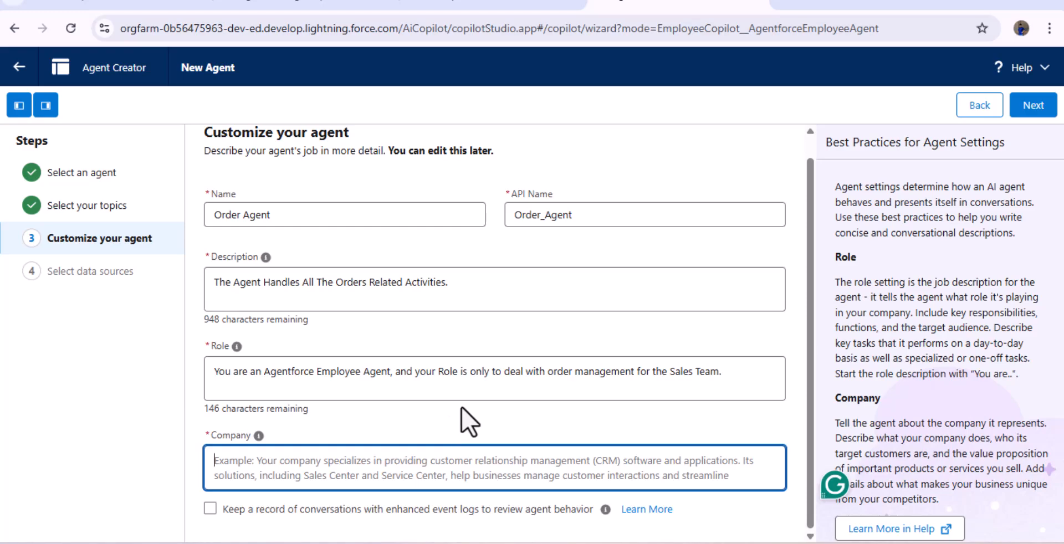
type("So")
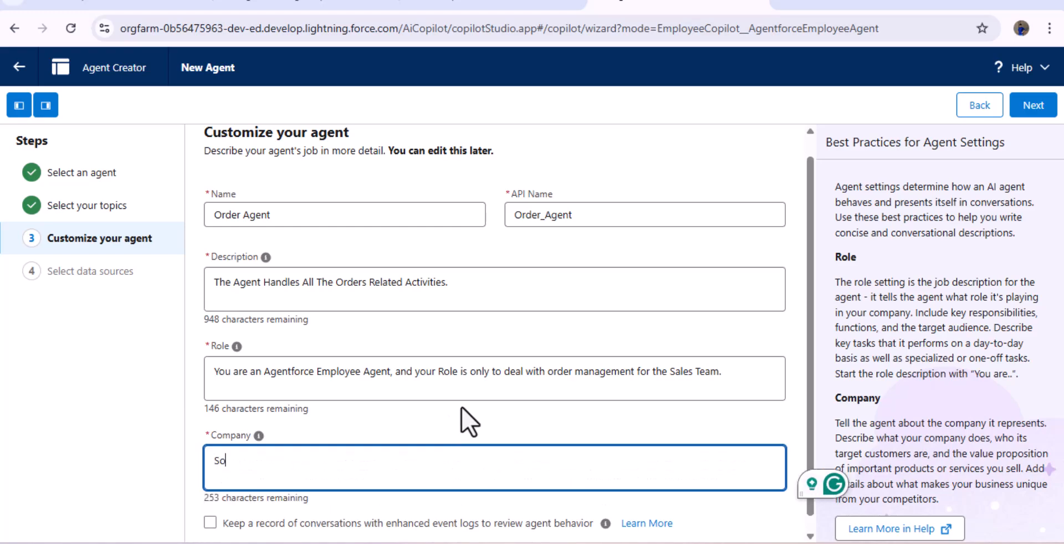
type("ft Drink ")
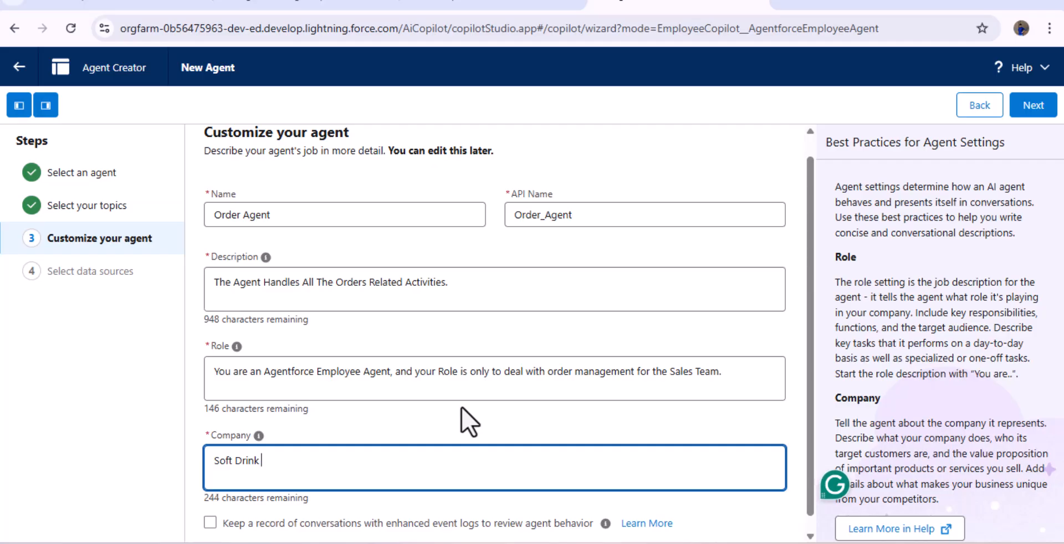
type("Company.")
scroll(409, 401, "down", 1)
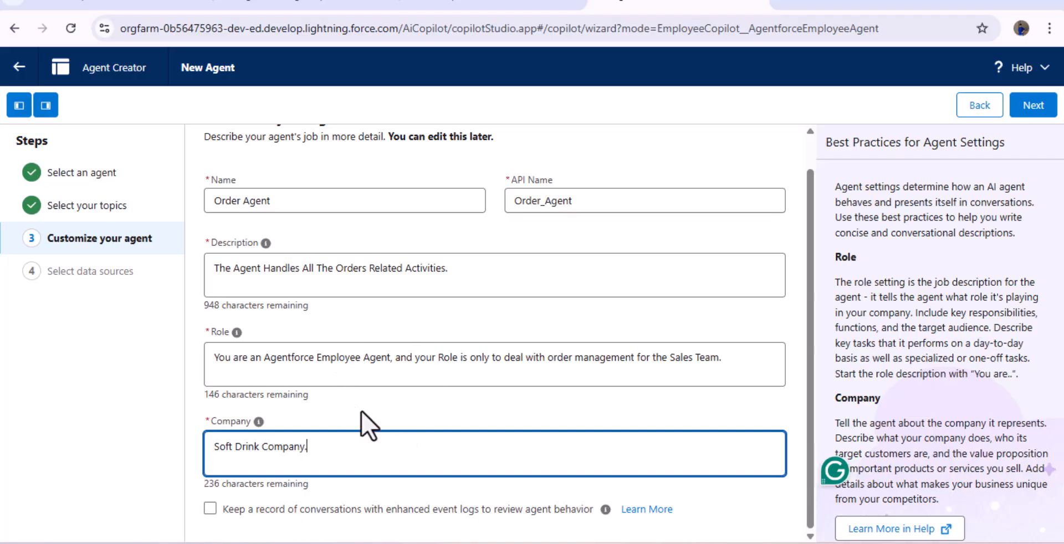
left_click(1033, 107)
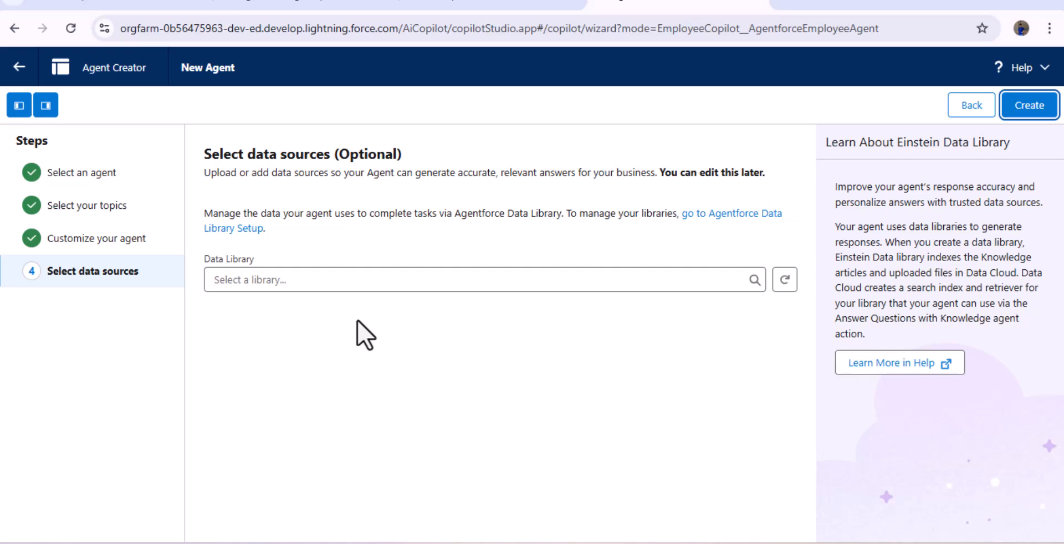
left_click(1028, 111)
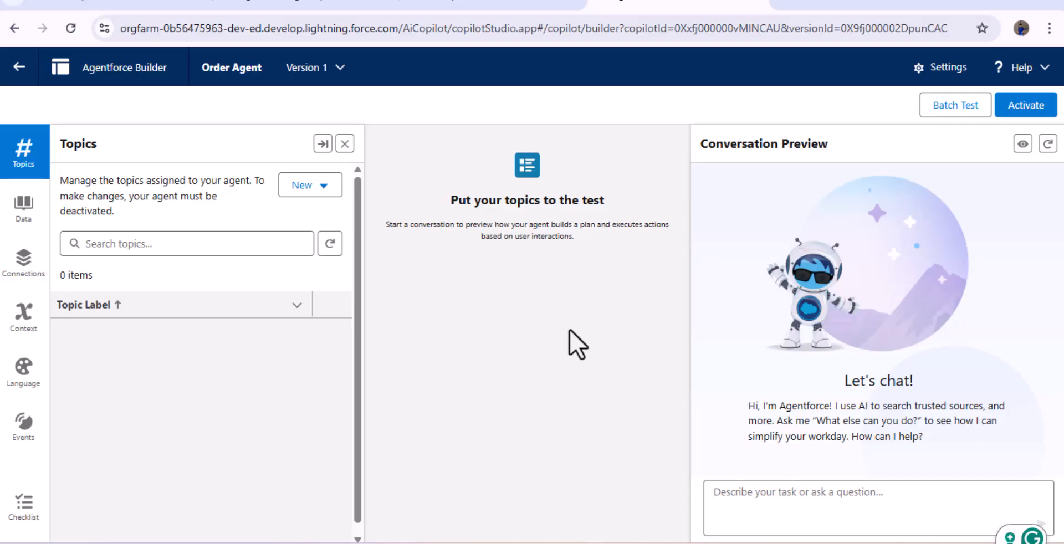
- Start a new topic for the agent, describe its job as "Soft Drink Order Management", and proceed to the generated topic details
left_click(320, 189)
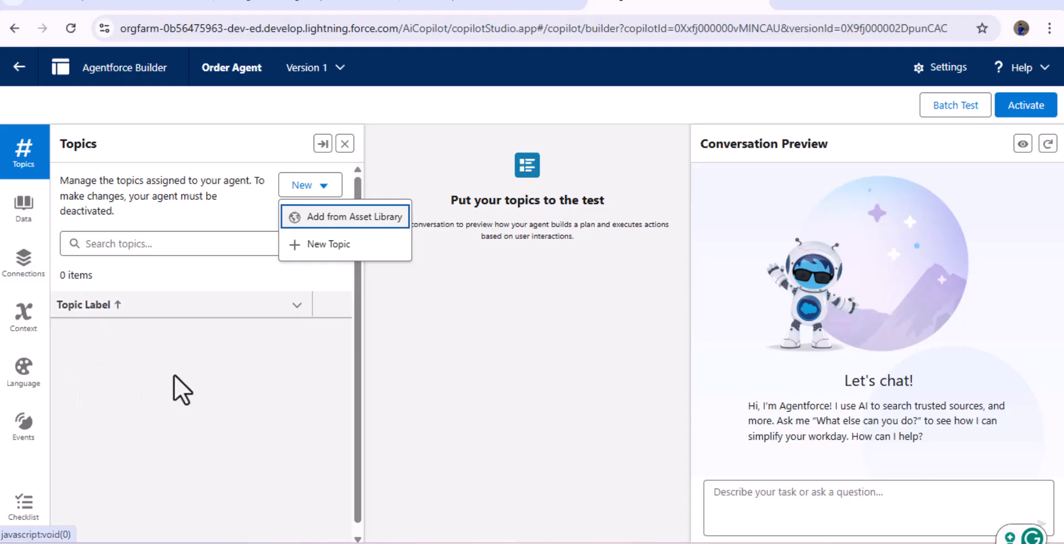
key("Down")
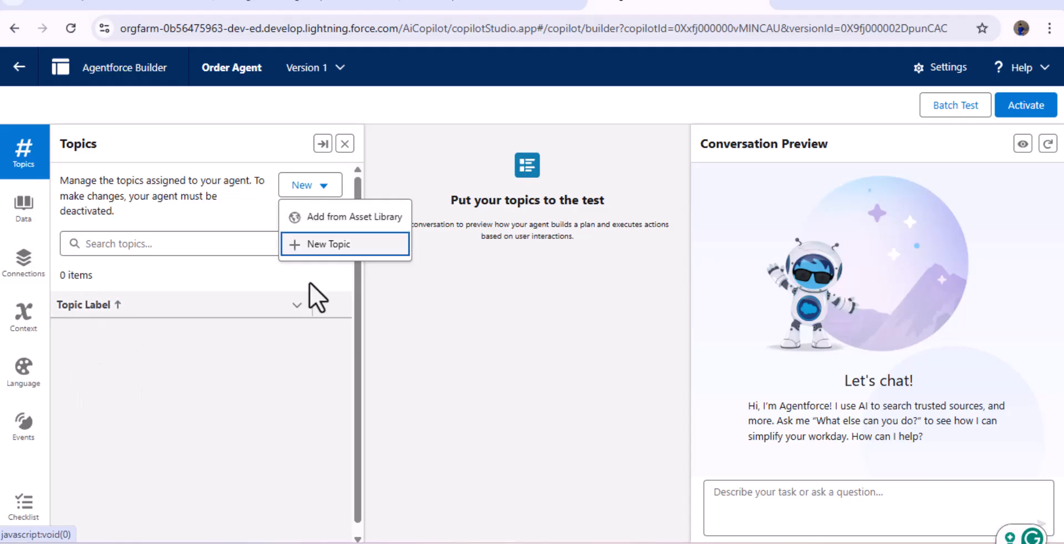
left_click(344, 246)
left_click(406, 282)
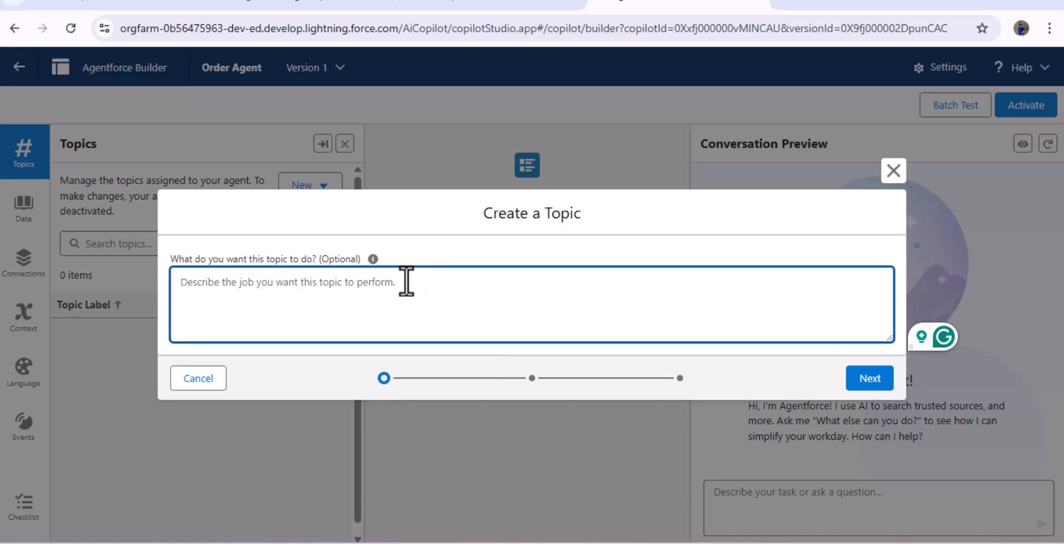
type("Soft")
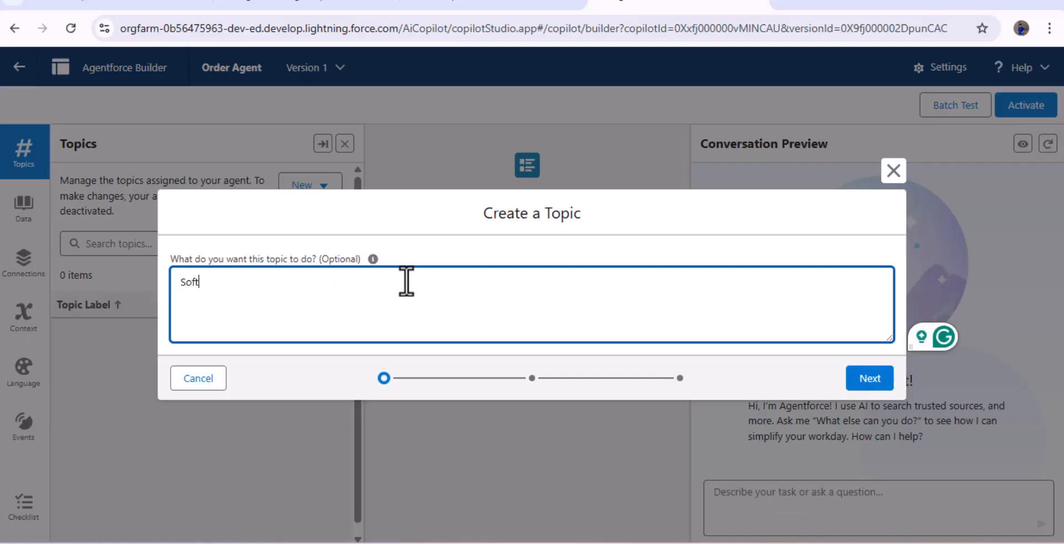
type(" Drink ")
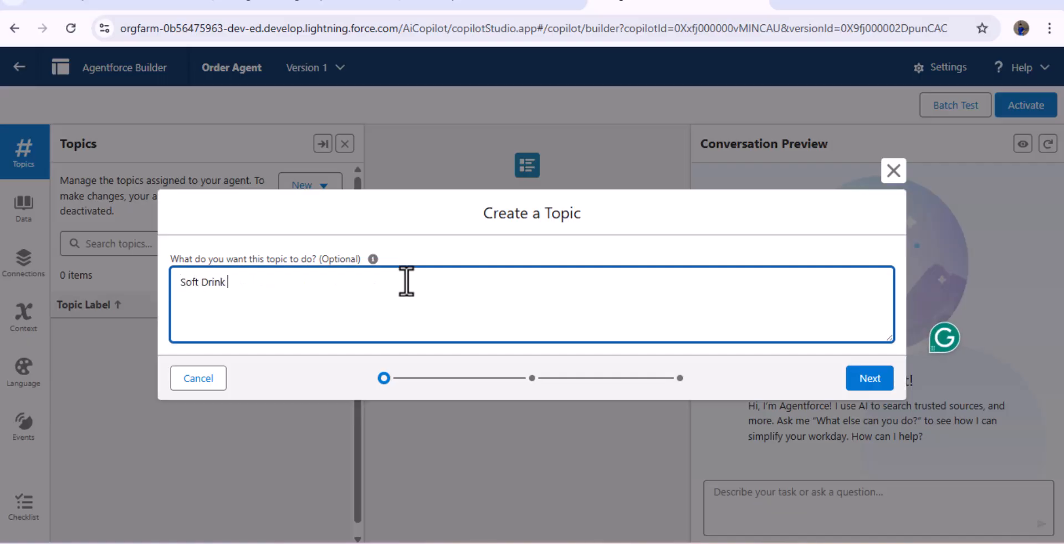
type("Order Mana")
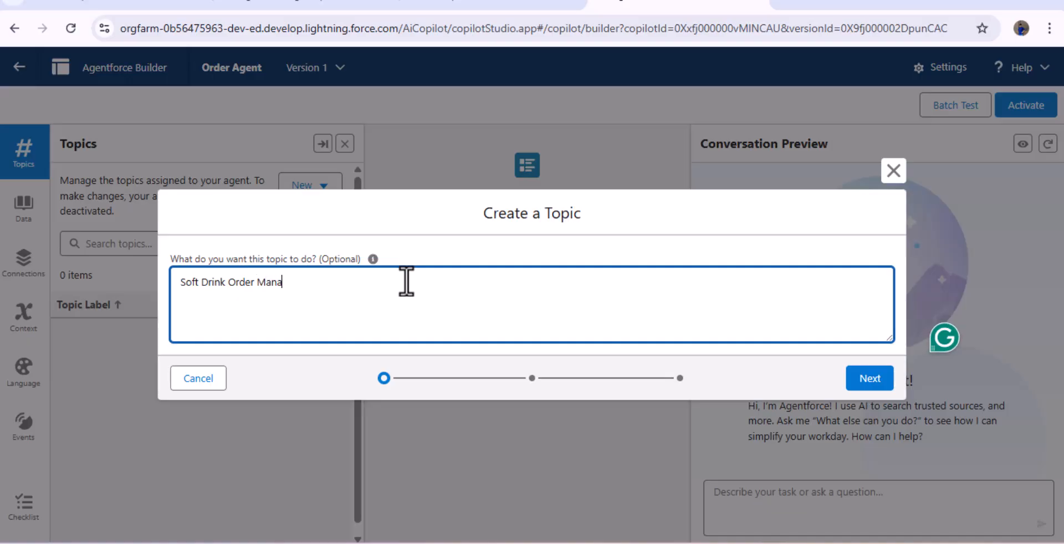
type("gemt")
mouse_move(274, 288)
left_click(302, 328)
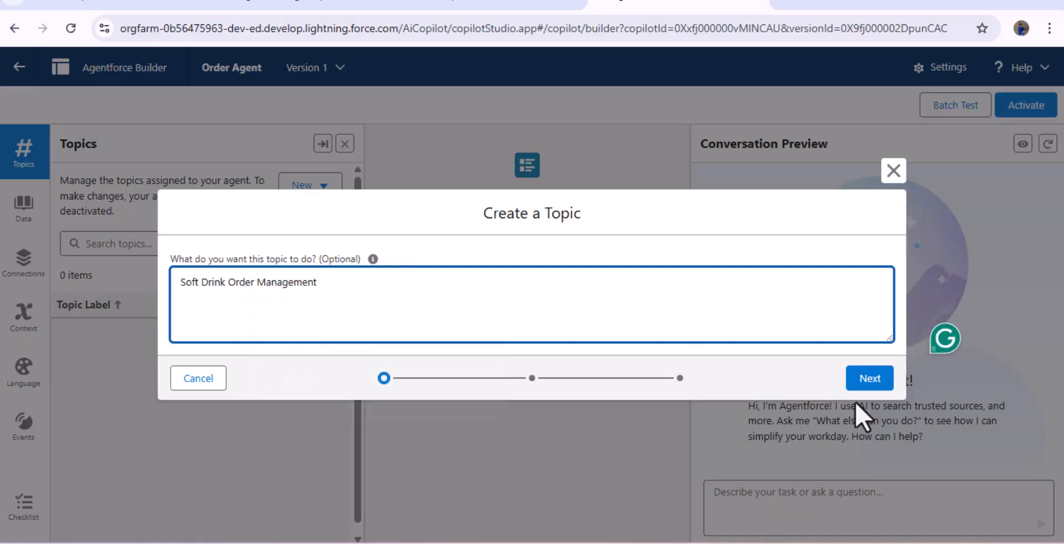
left_click(871, 388)
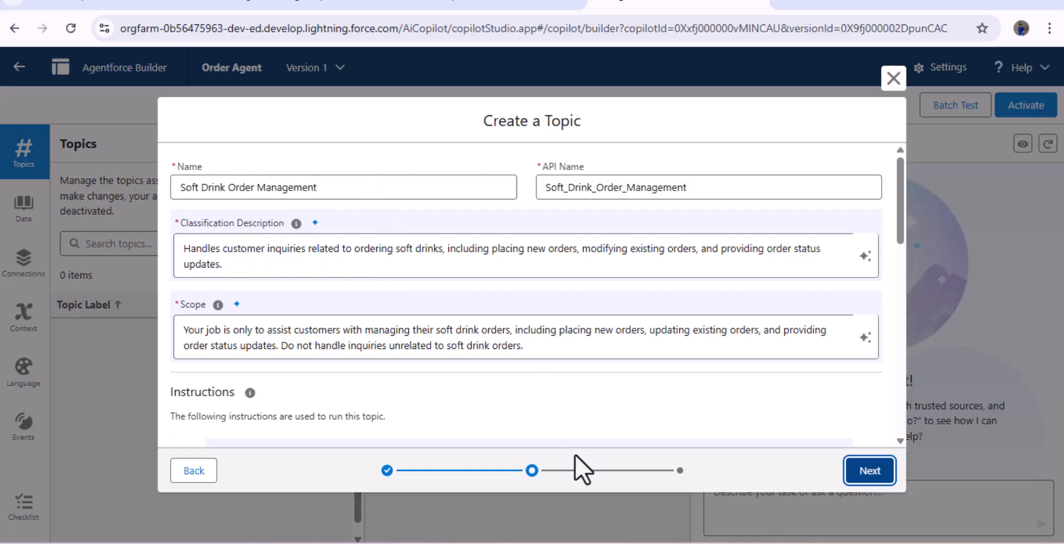
- Replace the topic's classification description with the Notepad paragraph beginning "Handles order inquiries and actions related to ordering soft drinks", without a trailing blank line
left_click(635, 543)
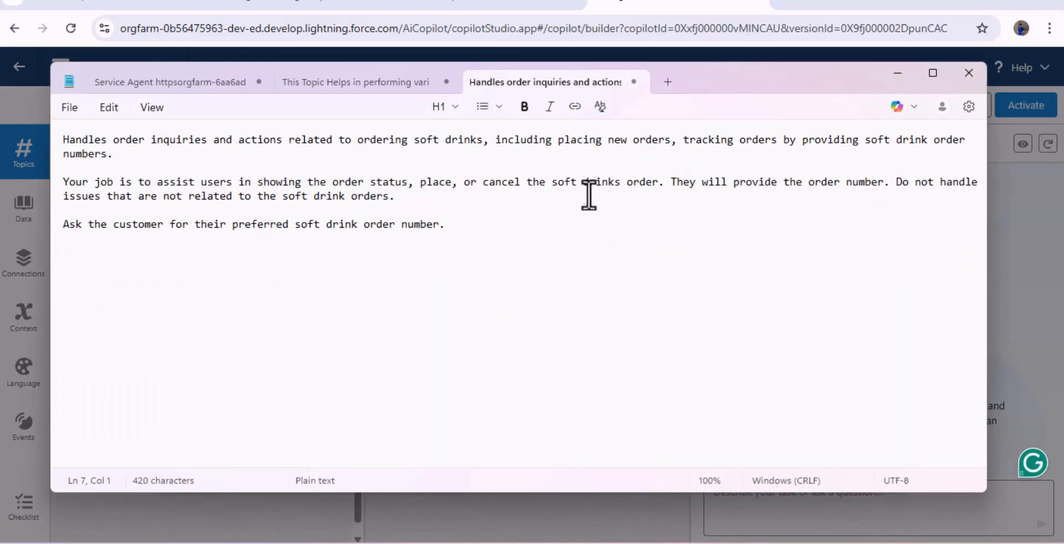
triple_click(607, 146)
key("ctrl+c")
key("alt+Tab")
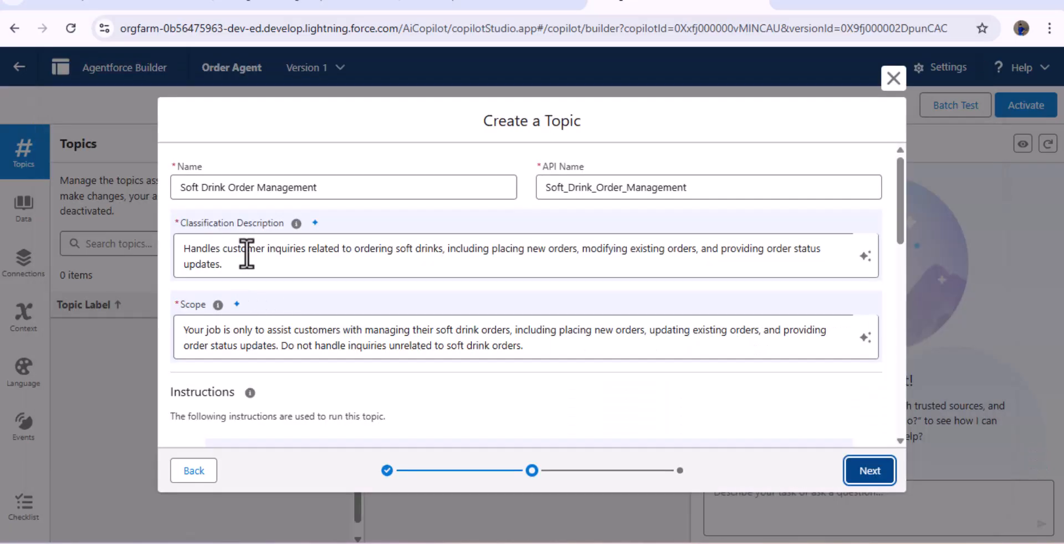
left_click(246, 256)
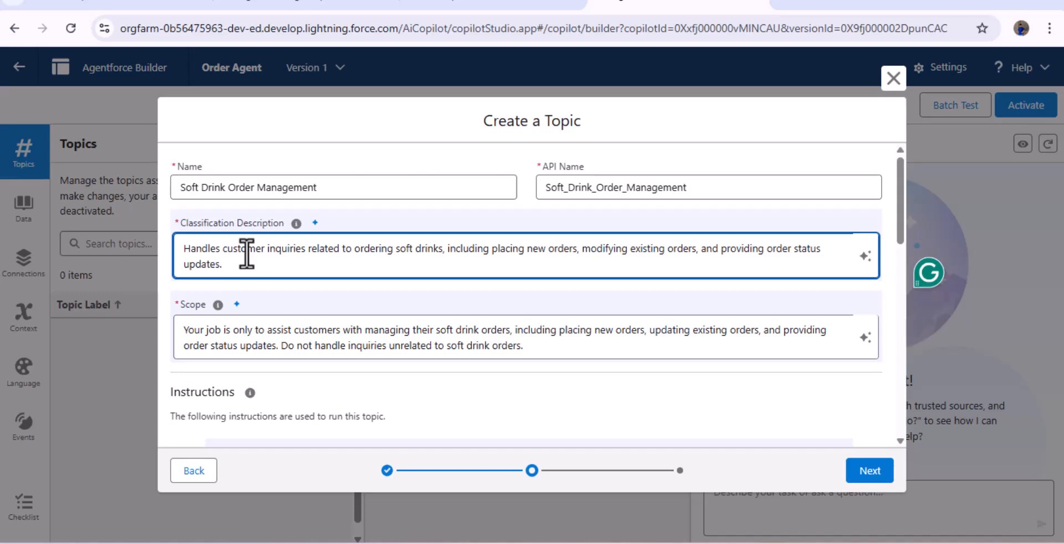
key("ctrl+a")
key("ctrl+v")
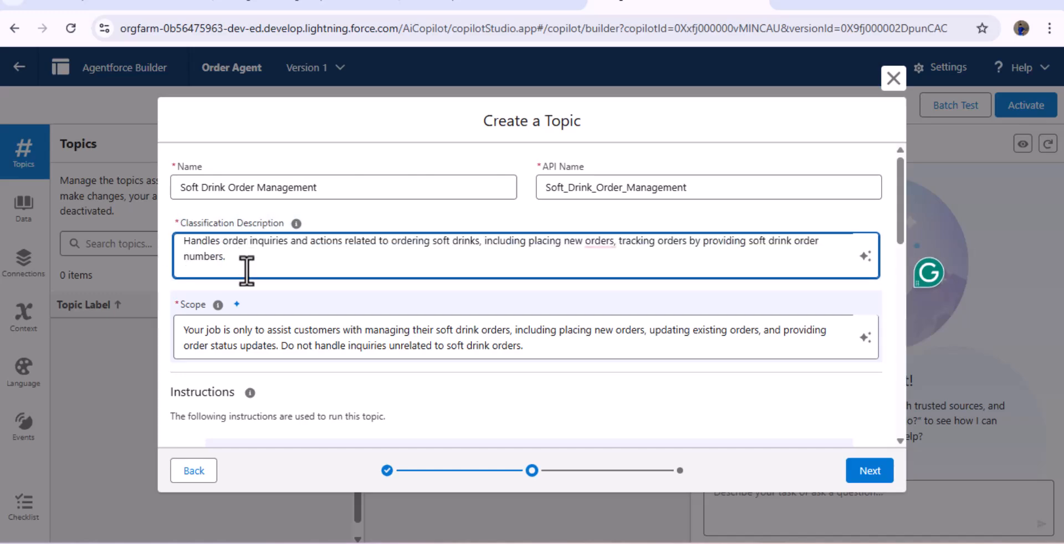
key("BackSpace")
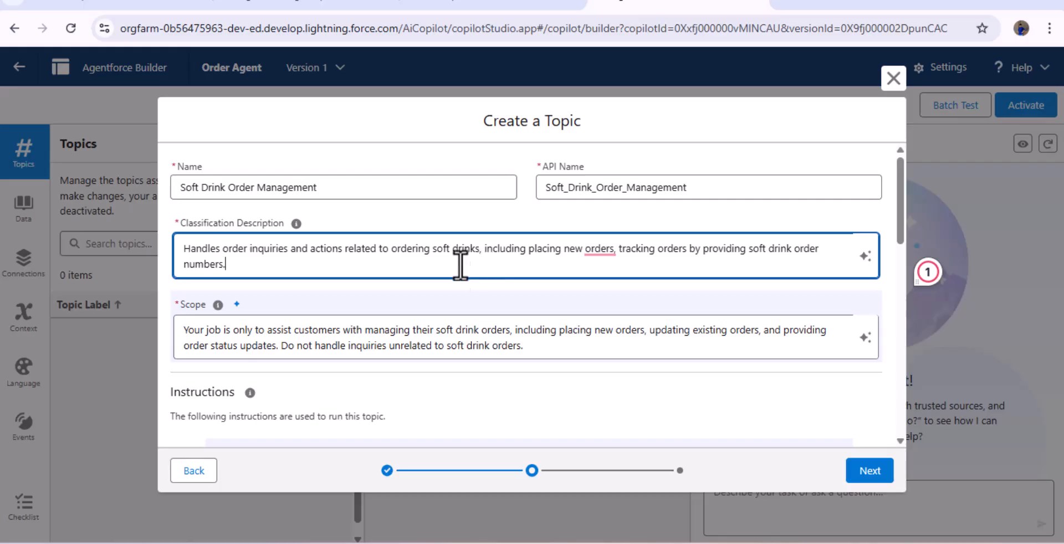
- Replace the topic's scope with the Notepad paragraph beginning "Your job is to assist users in showing the order status, place, or cancel the soft drinks order."
left_click(452, 341)
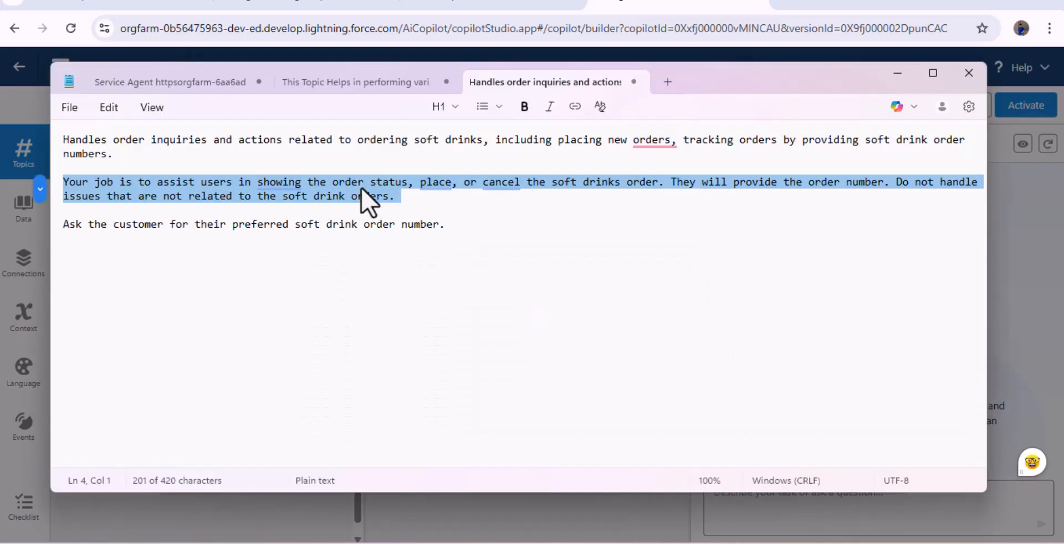
left_click(900, 83)
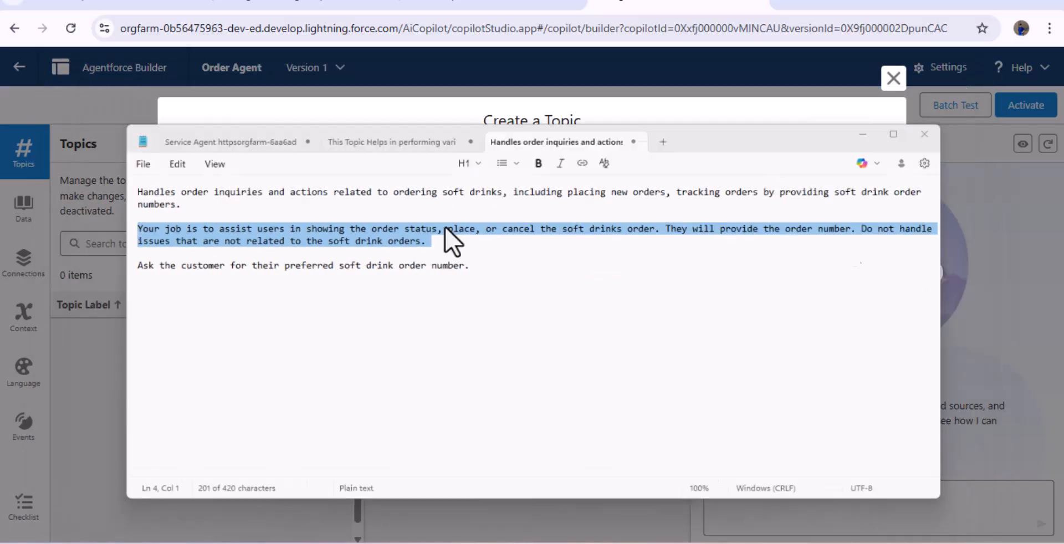
left_click(280, 329)
key("ctrl+a")
type("Your job is to assist users in showing the order status, place, or cancel the soft drinks order. They will provide the order number. Do not handle issues that are not related to the soft drink orders.")
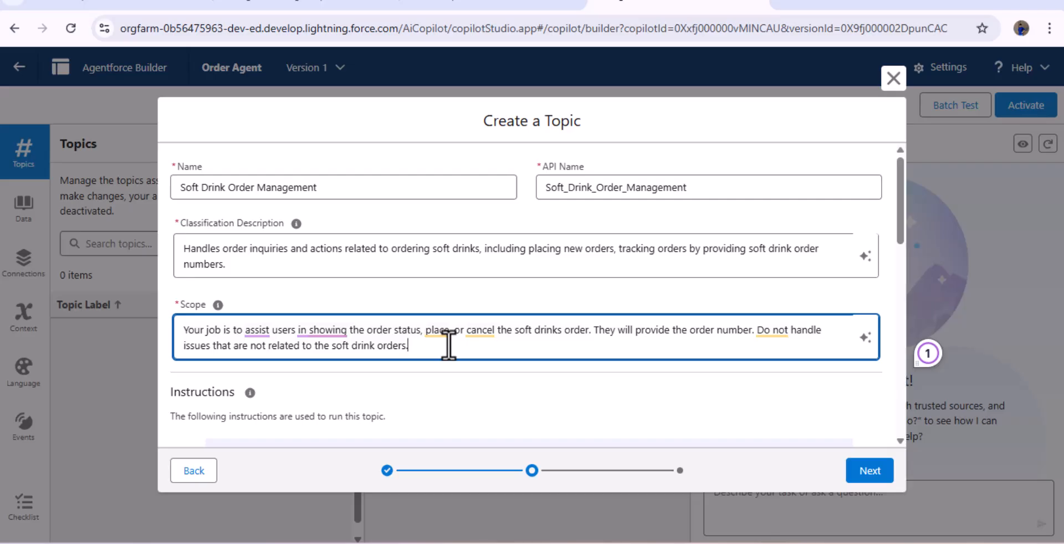
- Delete all of the topic's generated instructions except the first one about placing a new order
scroll(449, 346, "down", 5)
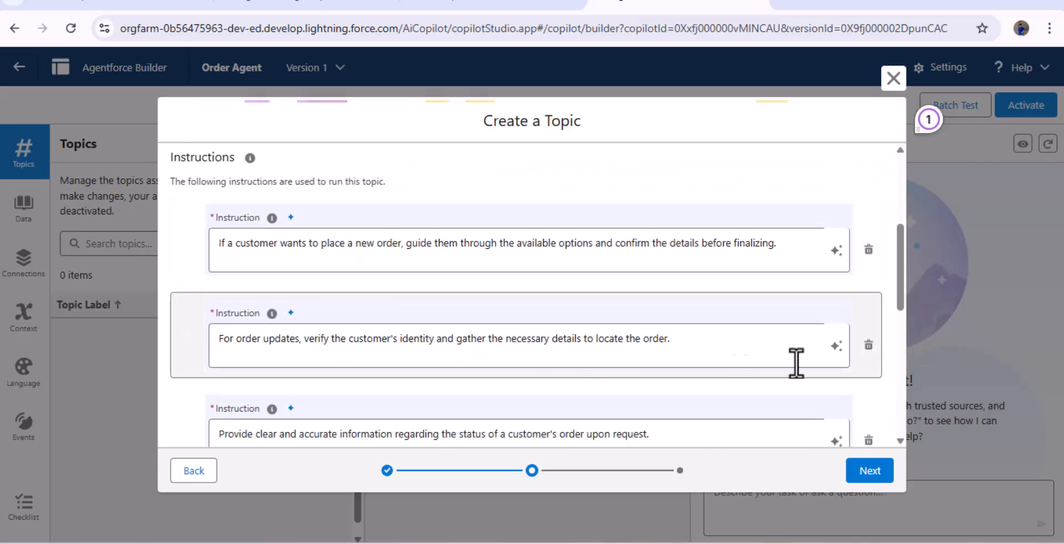
left_click(868, 345)
left_click(869, 344)
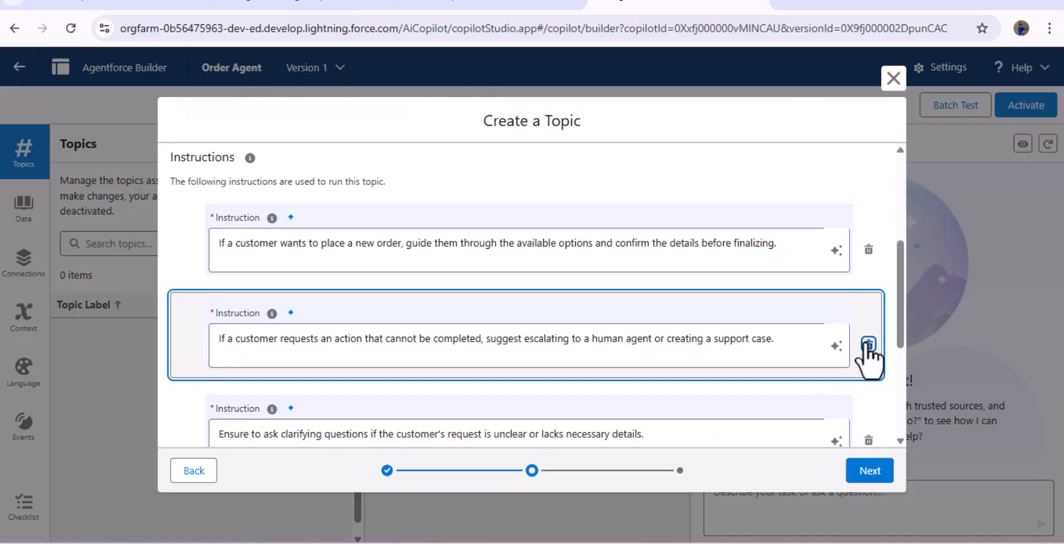
left_click(868, 345)
left_click(868, 345)
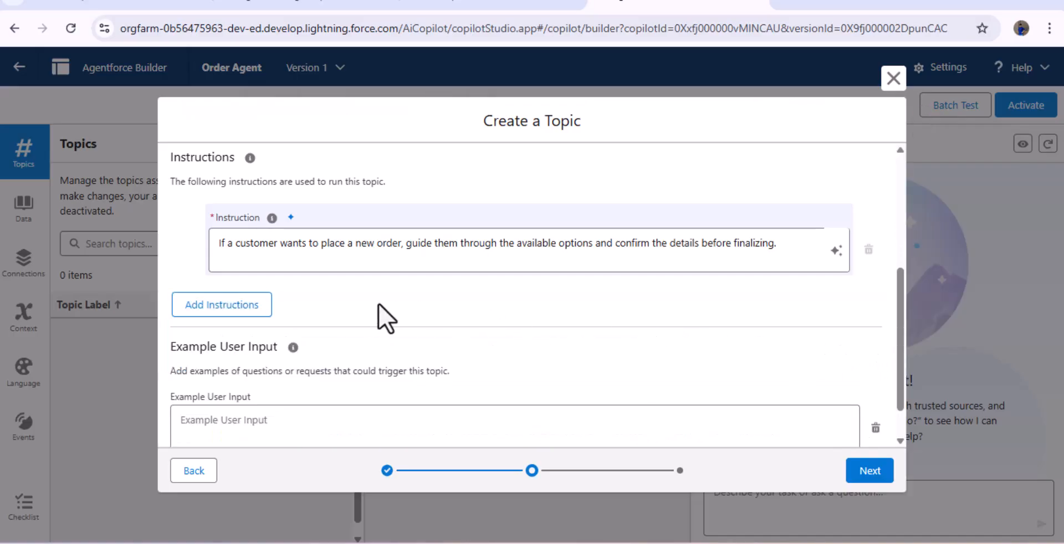
- Replace the remaining instruction with the Notepad line "Ask the customer for their preferred soft drink order number."
key("alt+Tab")
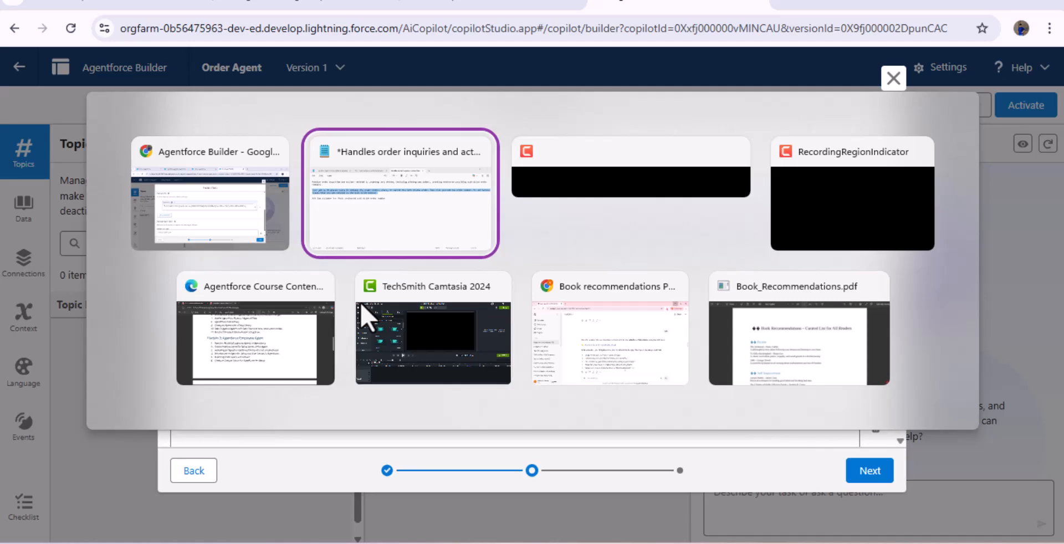
left_click(388, 227)
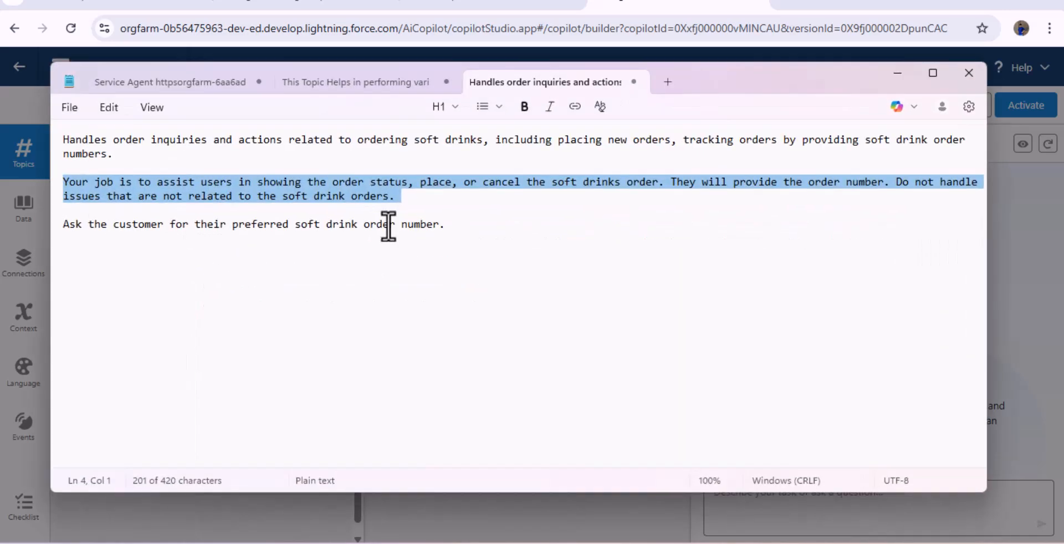
left_click(359, 234)
triple_click(359, 229)
key("ctrl+c")
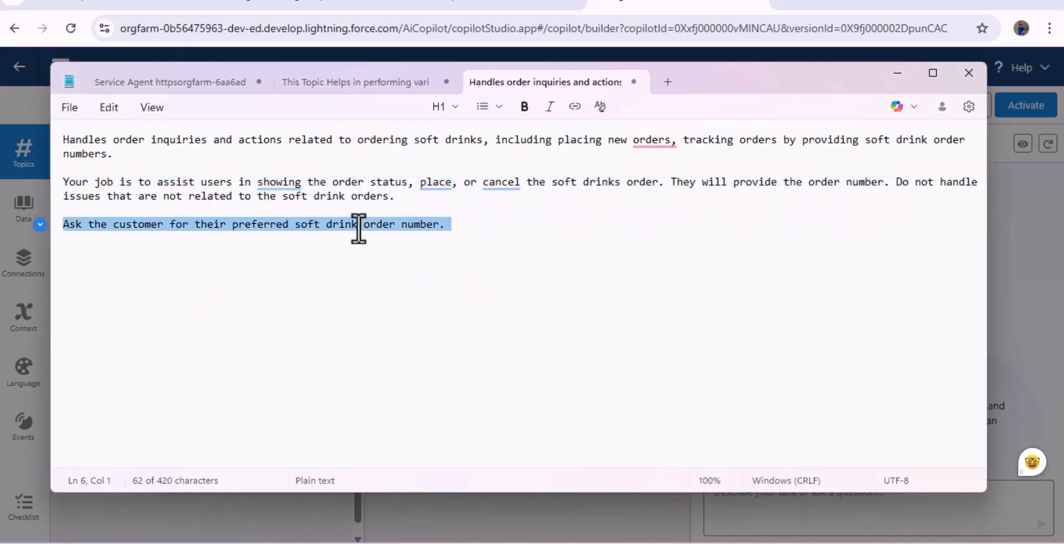
left_click(898, 73)
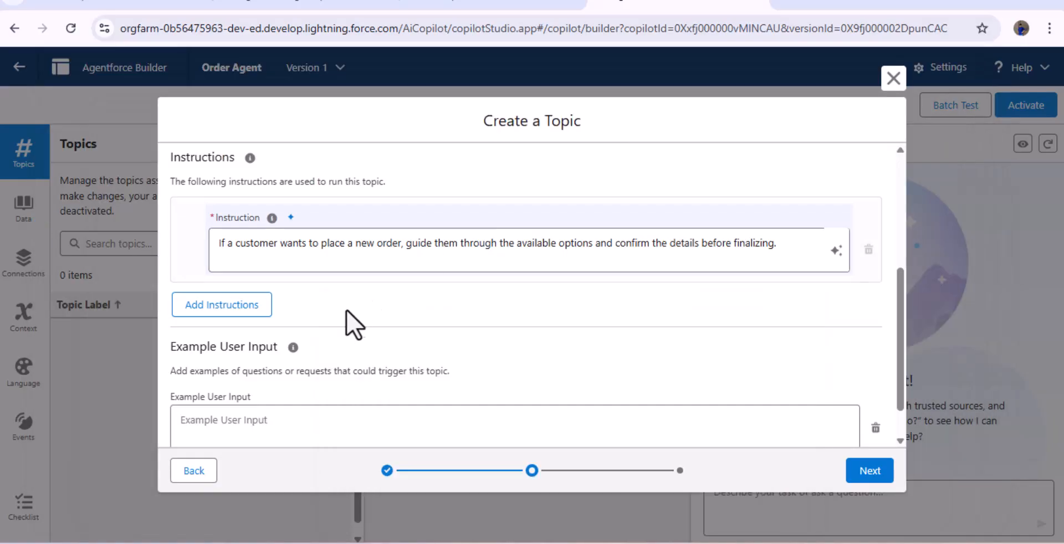
left_click(331, 242)
key("ctrl+a")
key("ctrl+v")
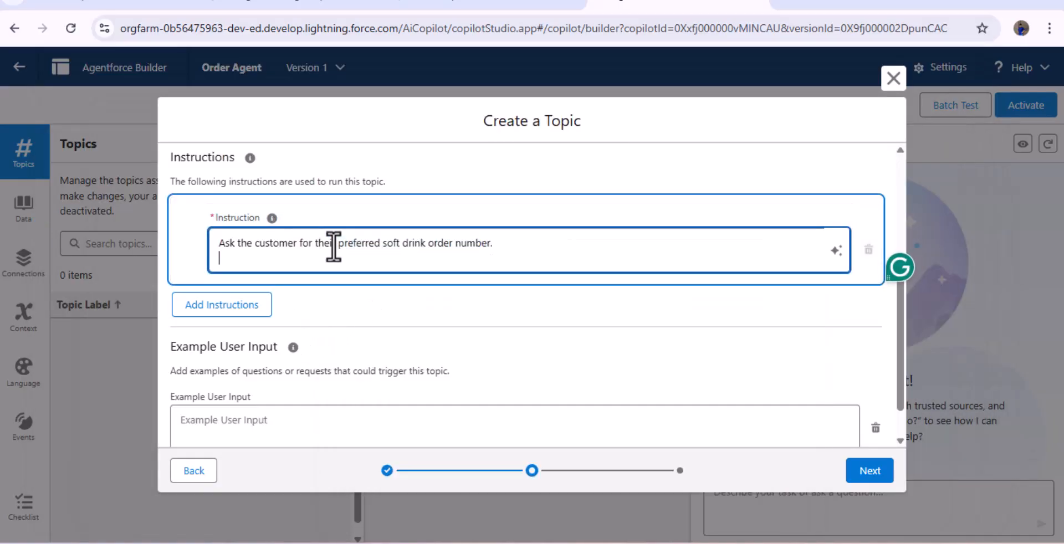
key("BackSpace")
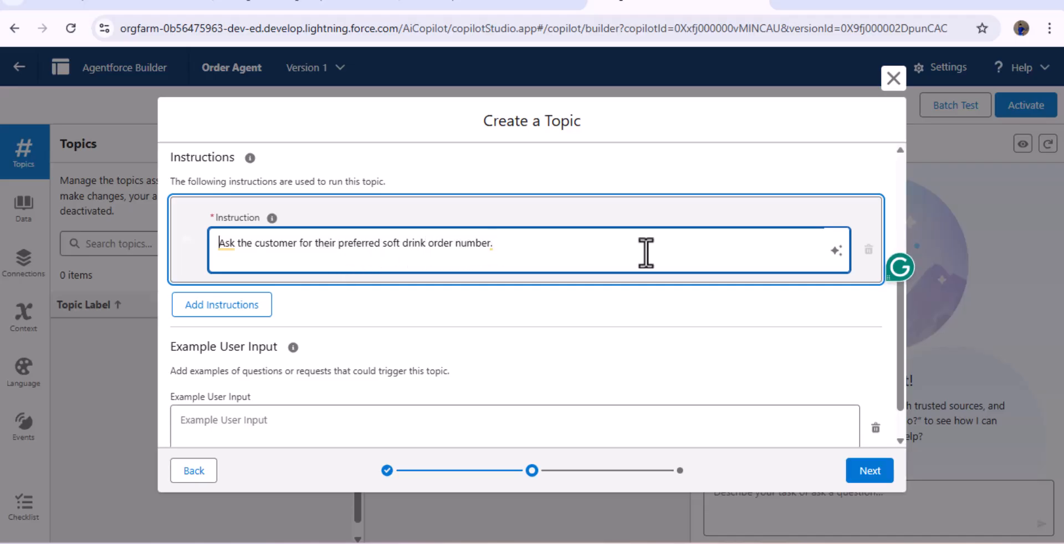
- Prefix the instruction with "Whenever user ask for the order status then if they havent provided the order number then" and lowercase "ask"
key("Home")
type("Whenever us")
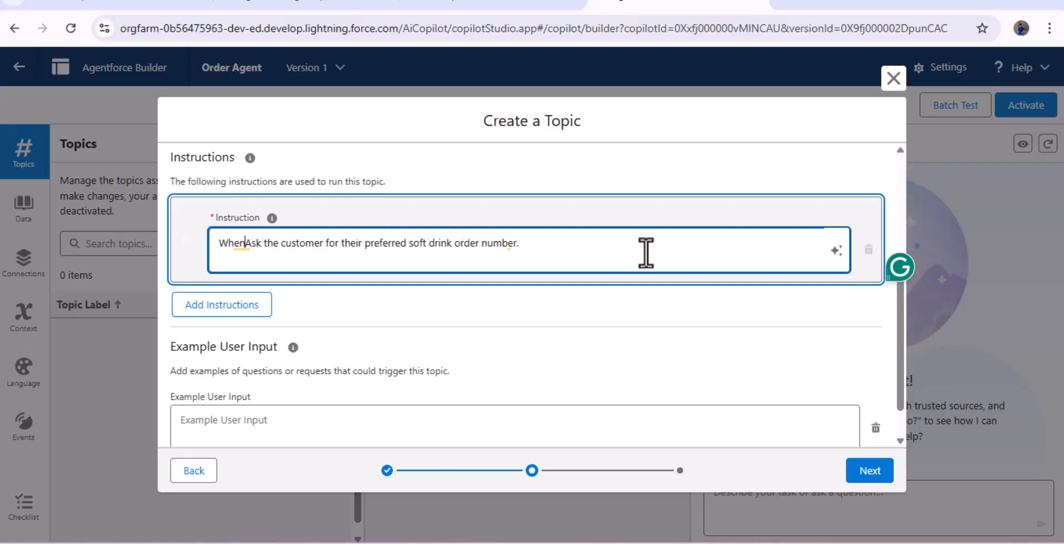
type("er ask f")
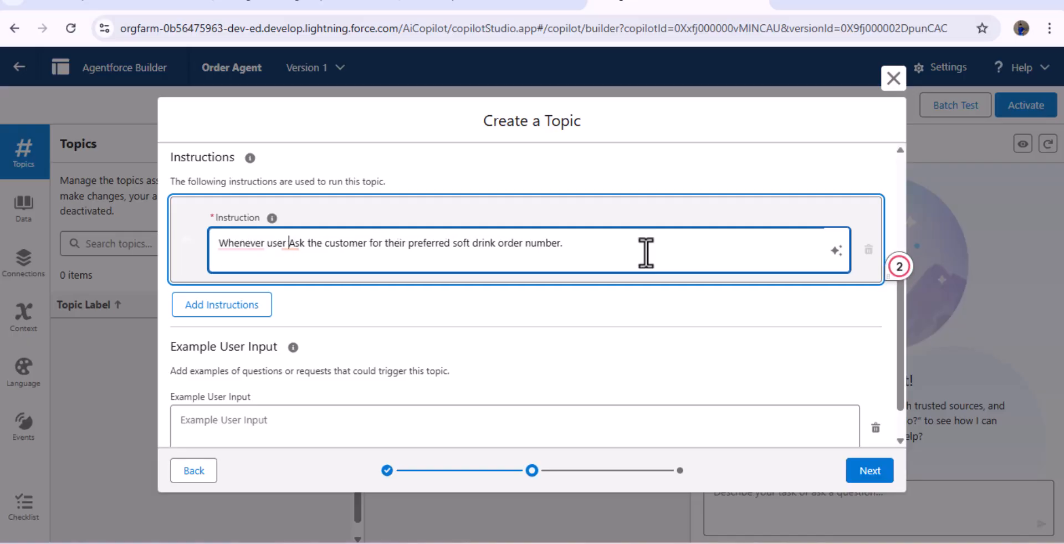
type("or the ")
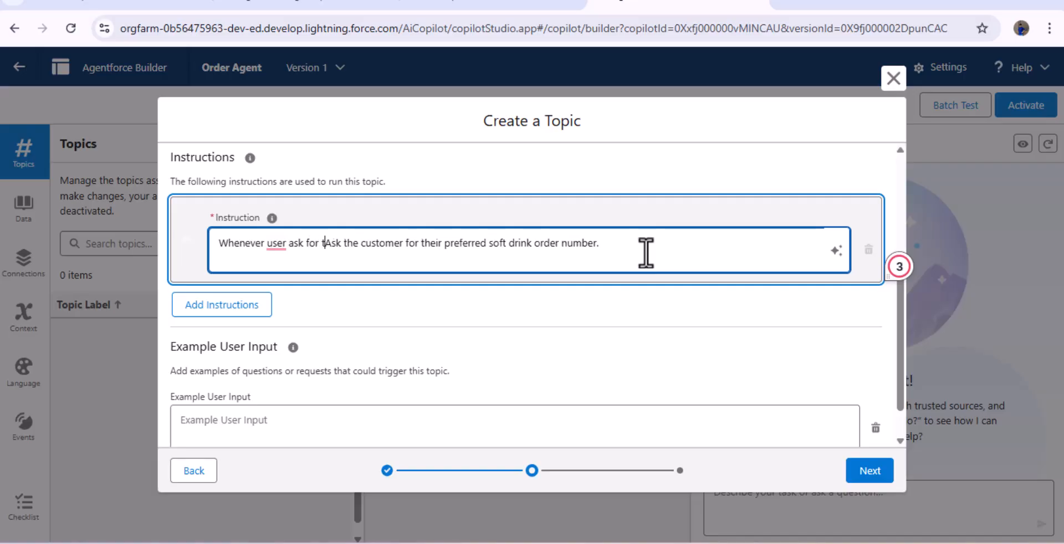
type("order stat")
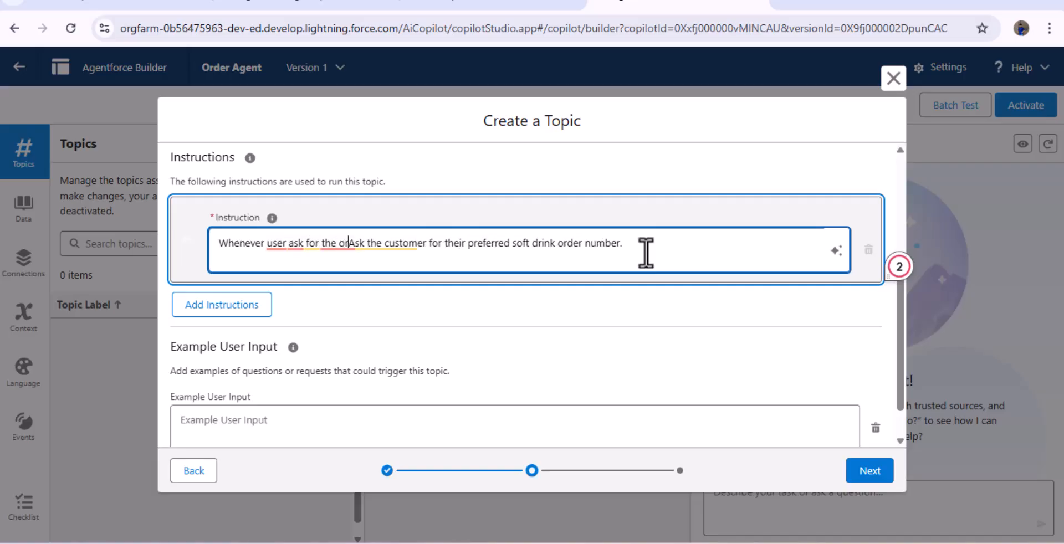
type("us")
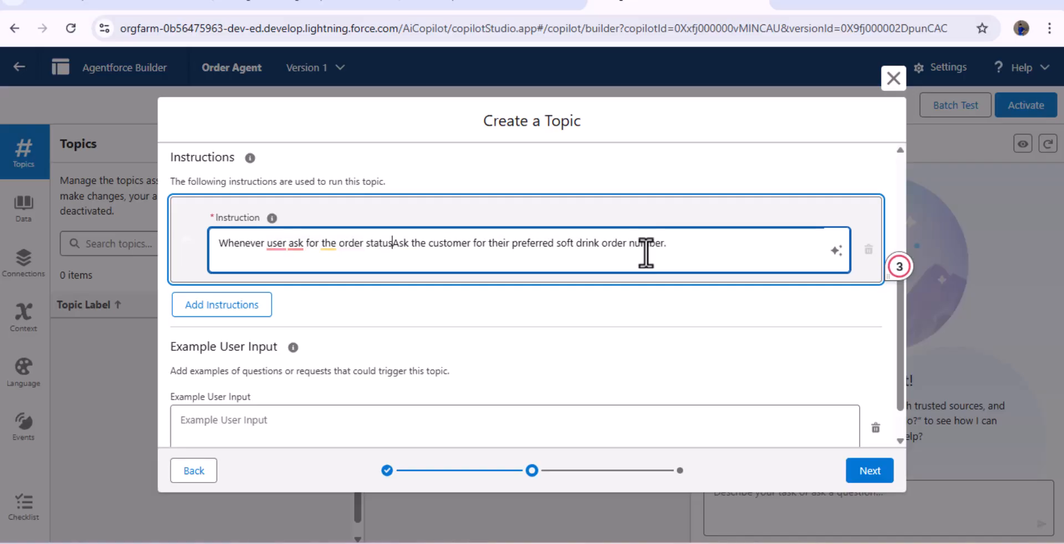
type(" then if they havent provided the order number ty")
key("BackSpace")
type("hen")
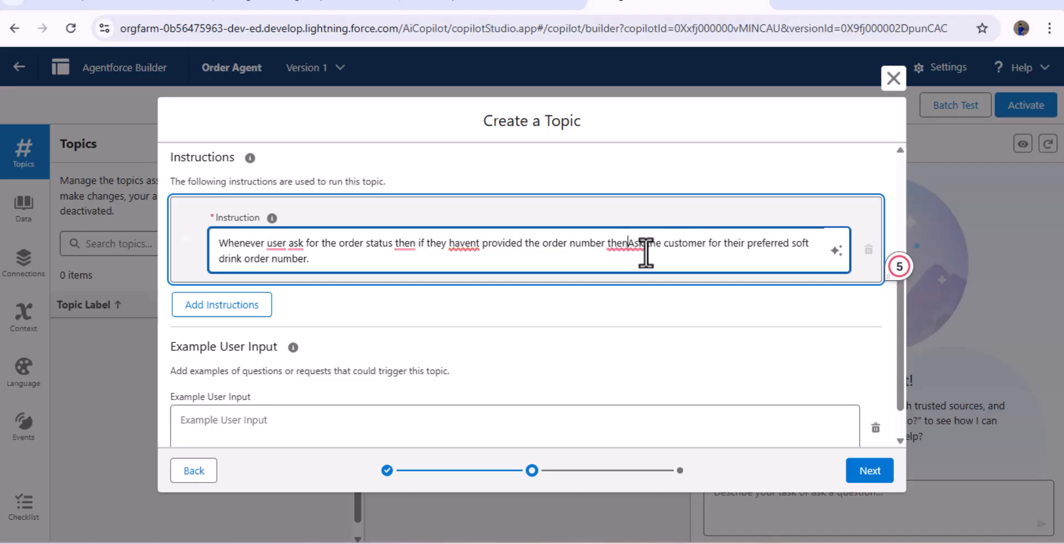
key("BackSpace")
type("a")
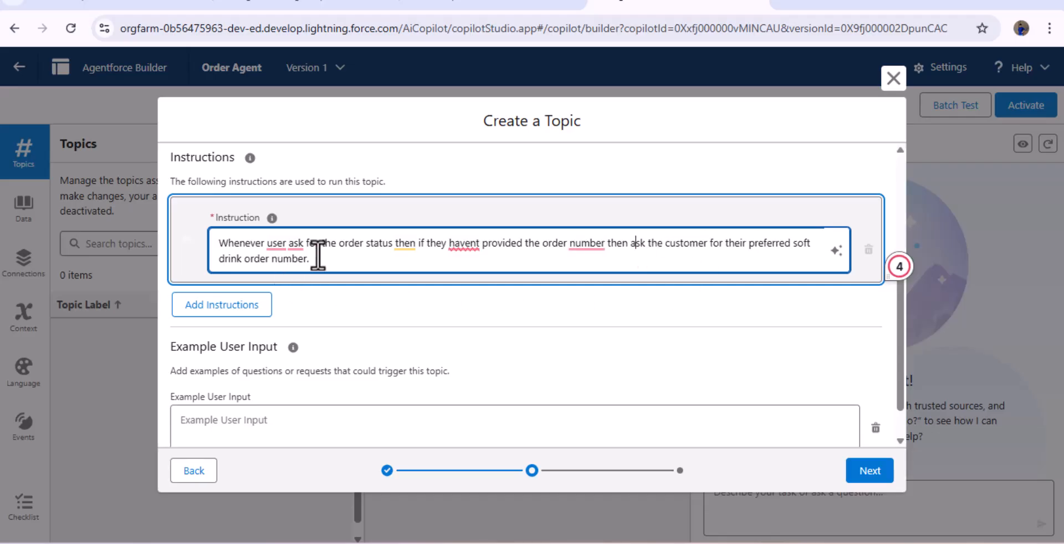
- Apply the suggested writing corrections "a user" and "haven't" in the topic's instruction
mouse_move(272, 248)
left_click(291, 288)
mouse_move(478, 242)
left_click(478, 278)
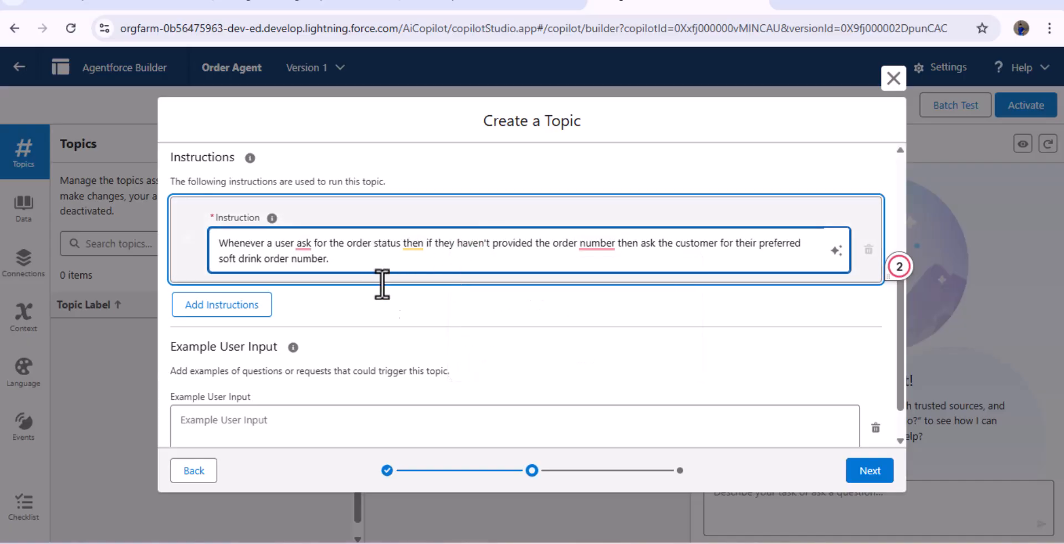
- Add the example user input "What is the status of my order number xyz." and proceed to the topic's action selection
scroll(387, 357, "down", 1)
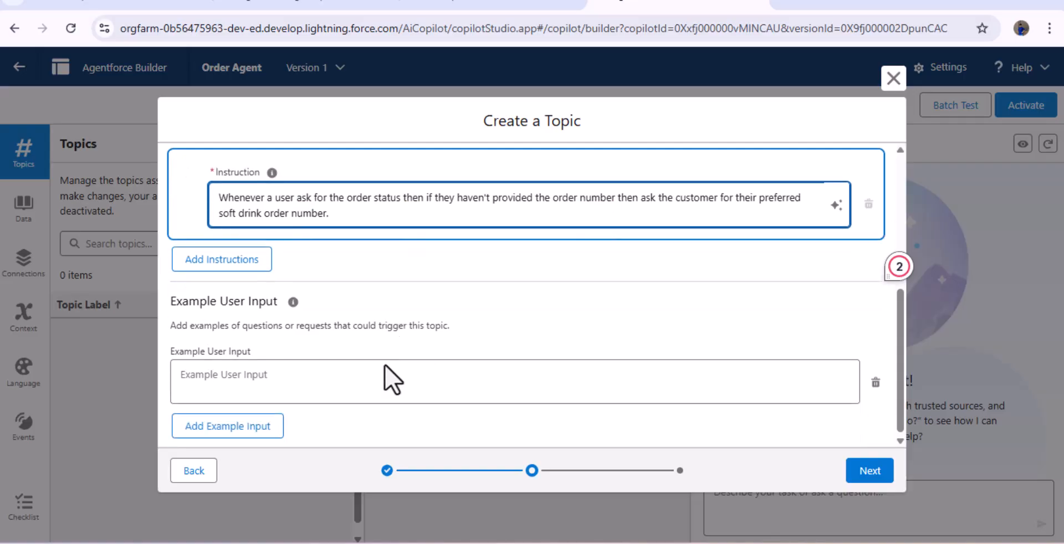
left_click(388, 369)
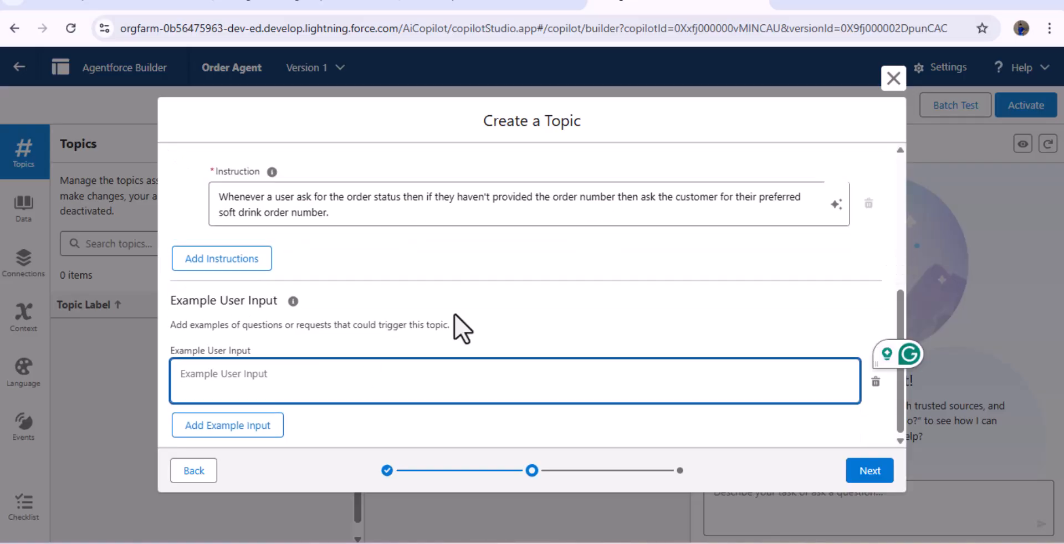
type("What is status of my")
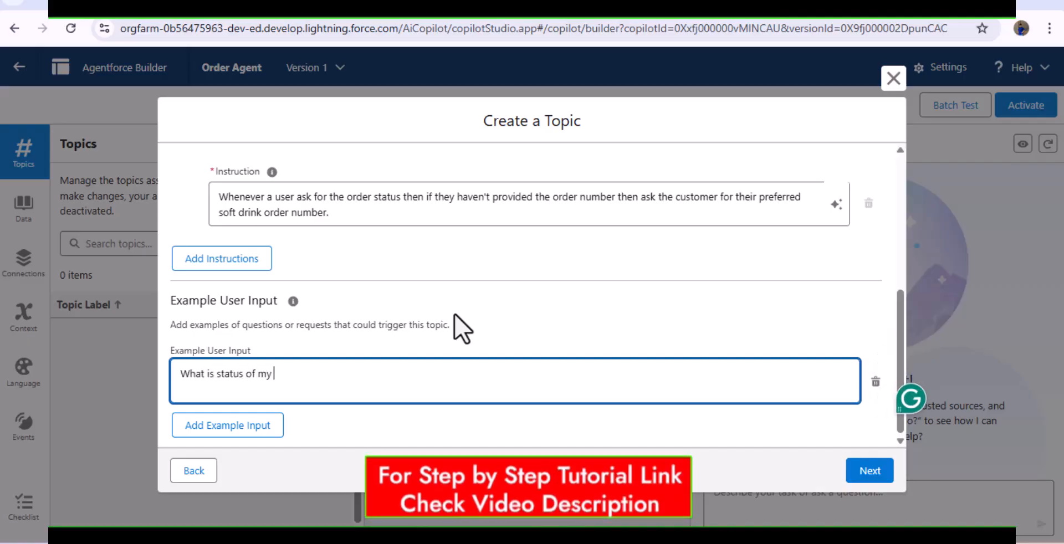
type(" order ")
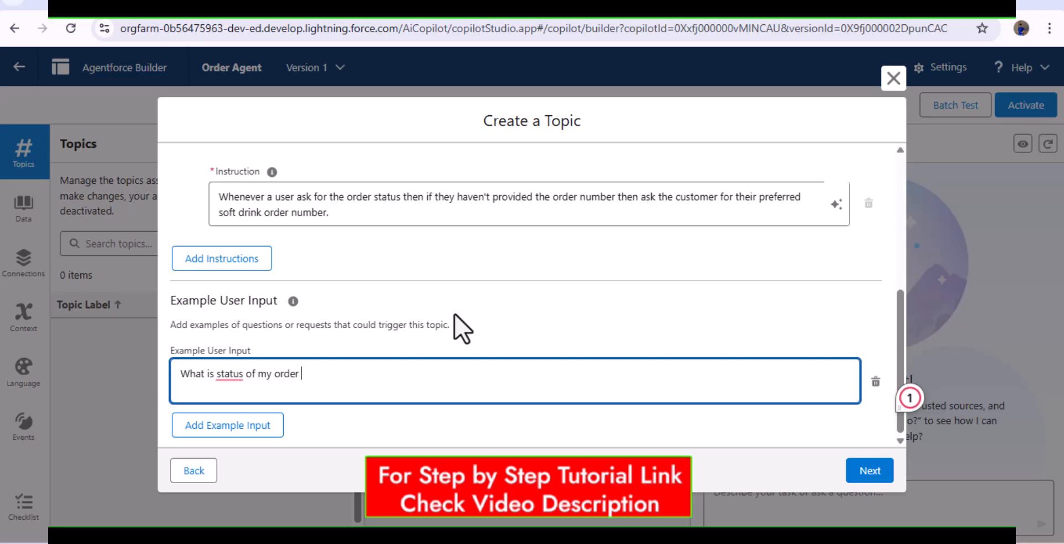
type("number xyz.")
mouse_move(230, 375)
left_click(238, 413)
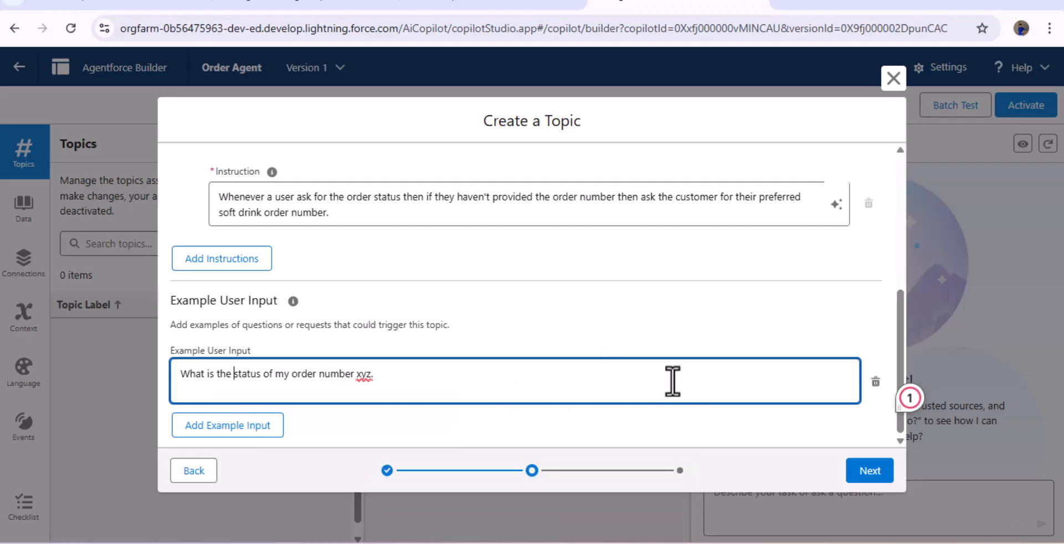
left_click(865, 473)
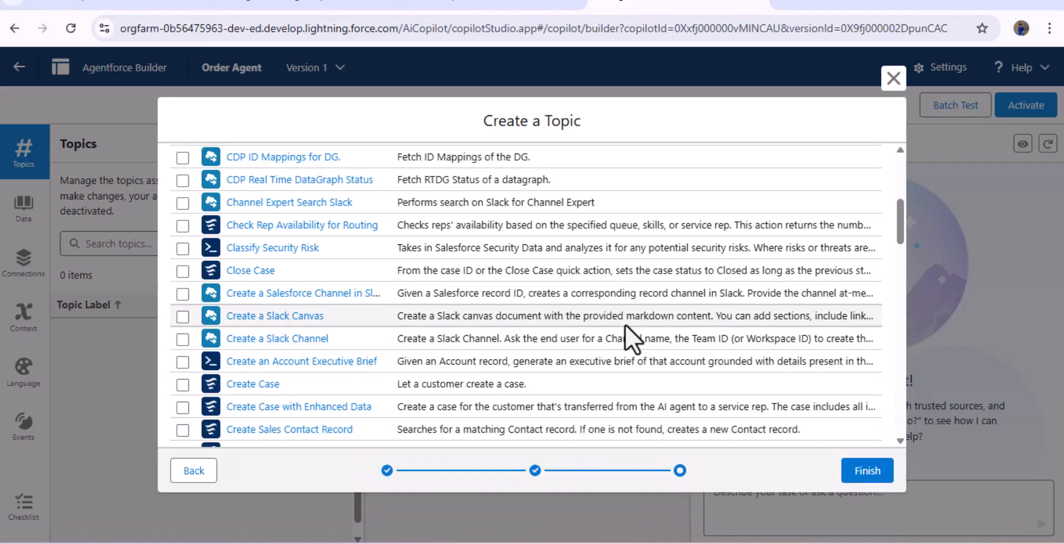
- Search the available actions for "order", include the Order Status action, and finish creating the topic
scroll(625, 355, "up", 6)
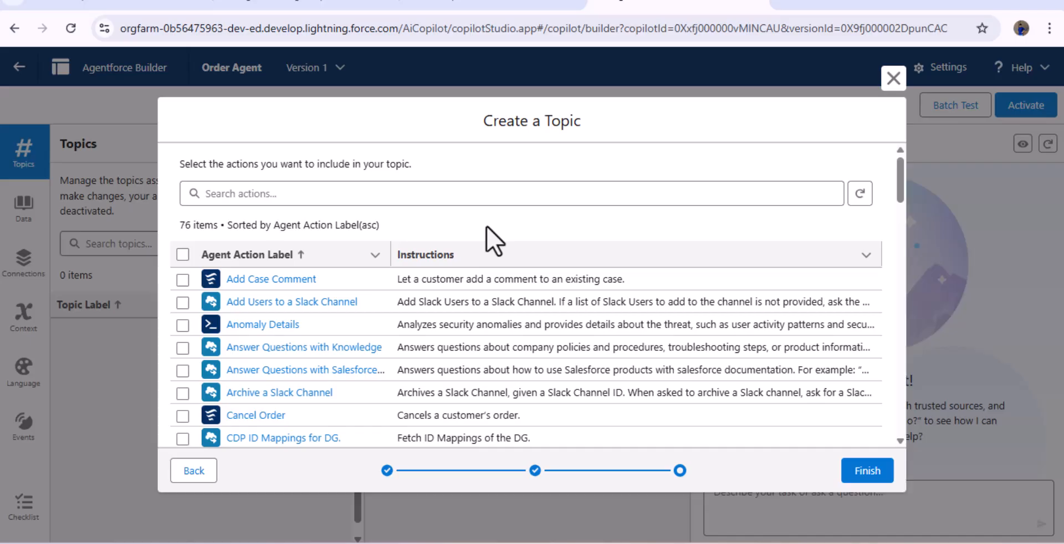
left_click(458, 194)
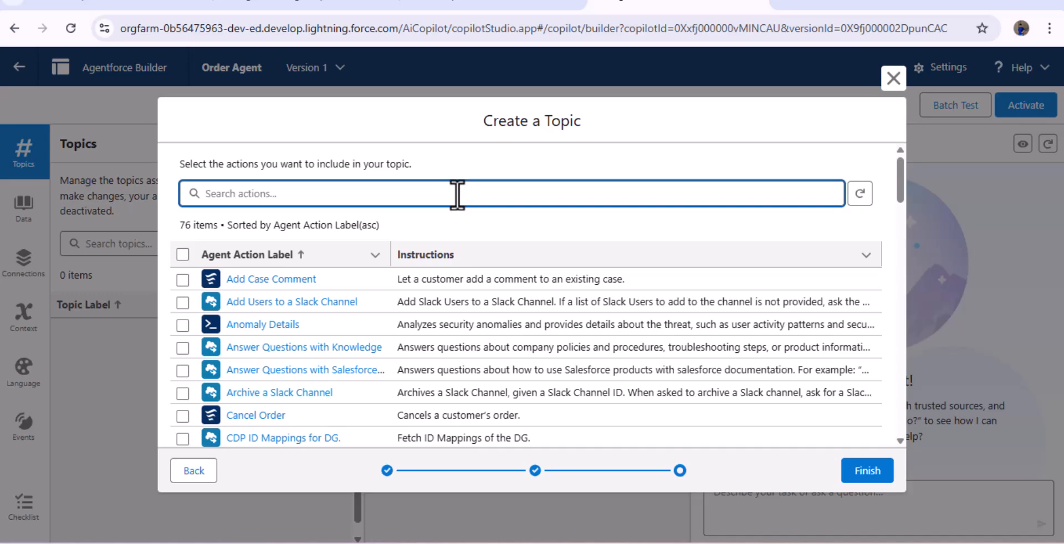
type("order")
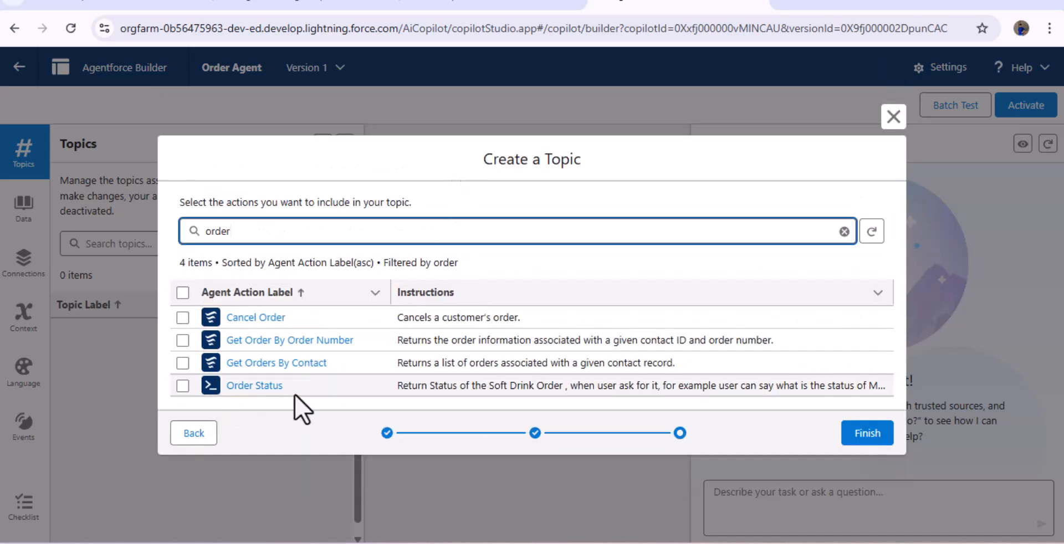
left_click(183, 385)
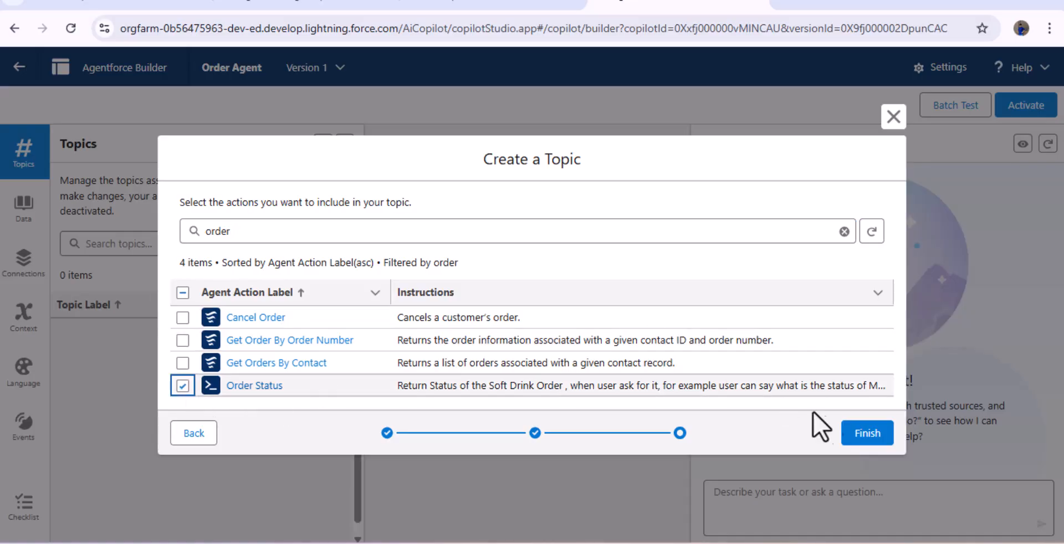
left_click(862, 435)
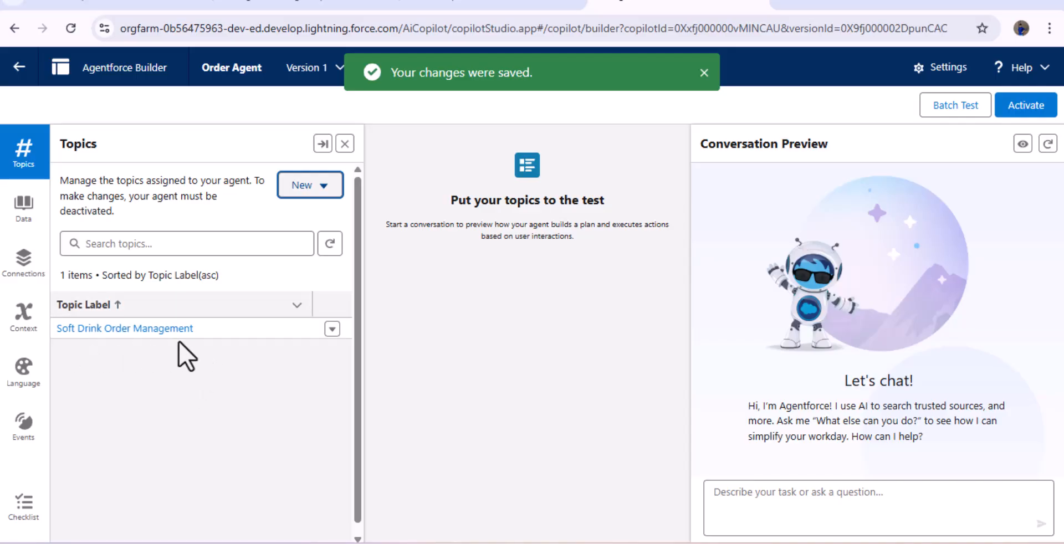
- Open the Soft Drink Order Management topic and view the actions assigned to it
left_click(143, 329)
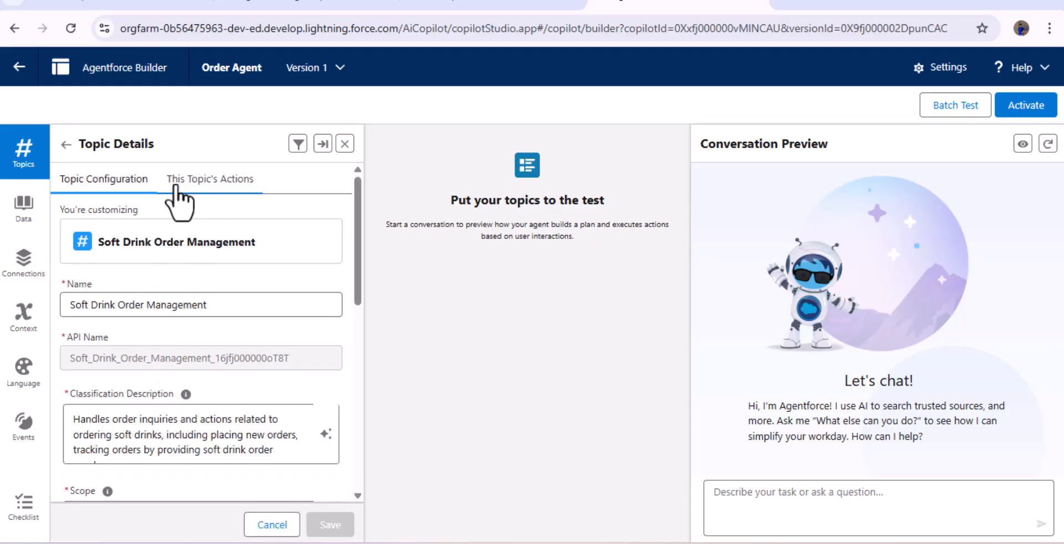
left_click(233, 187)
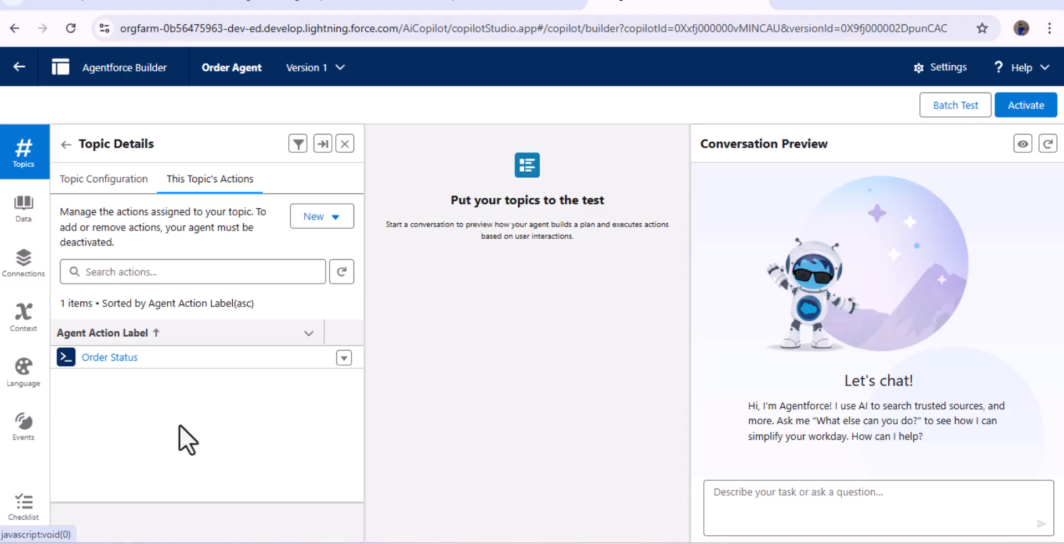
- Open the Soft Drink Orders list in the Sales app and close the Agentforce assistant to see the order statuses
left_click(70, 6)
left_click(69, 6)
left_click(29, 101)
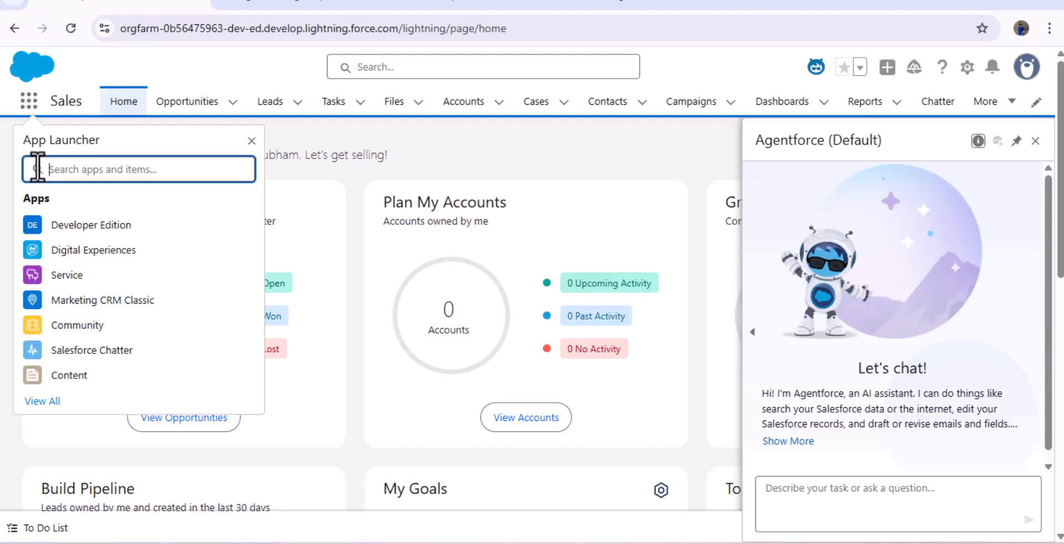
type("Soft")
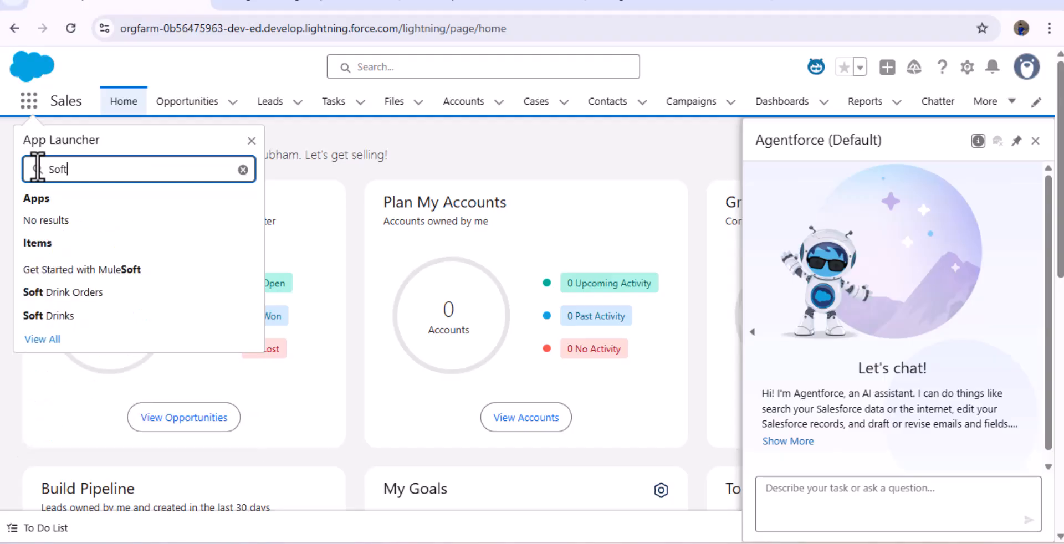
left_click(54, 292)
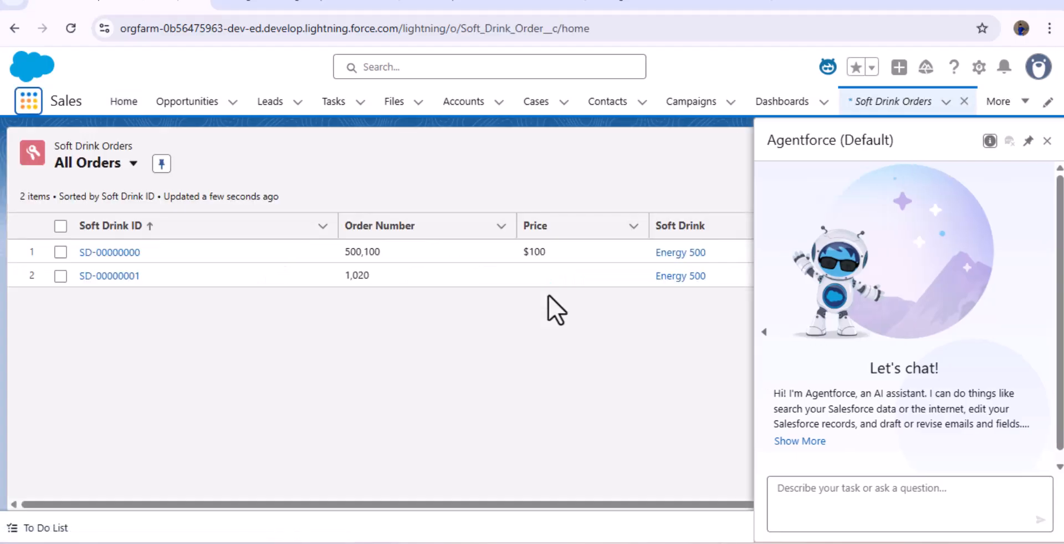
left_click(1046, 145)
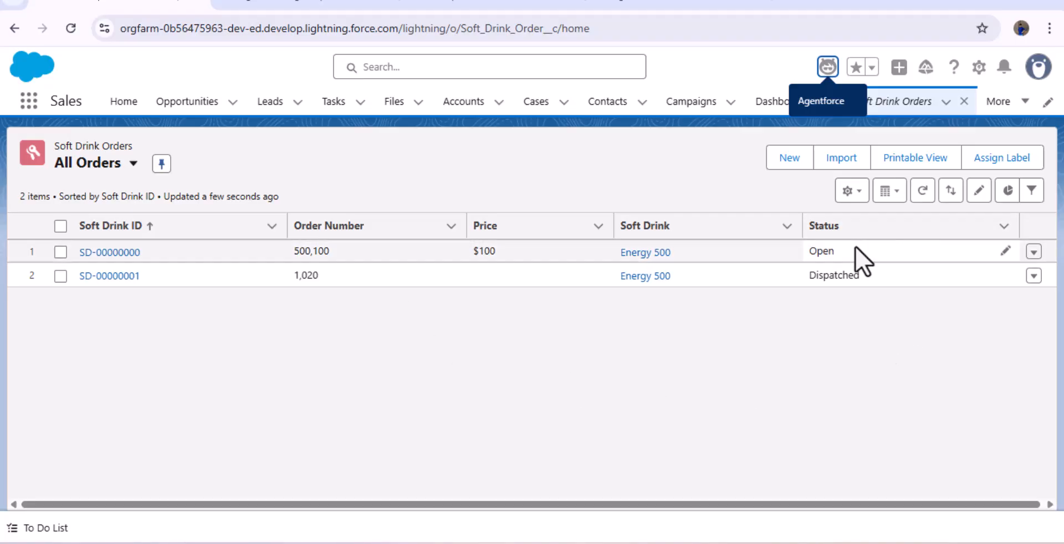
- Back in Agentforce Builder, ask the preview agent "What is status of my soft drink order with order number" plus the first order's number
left_click(702, 3)
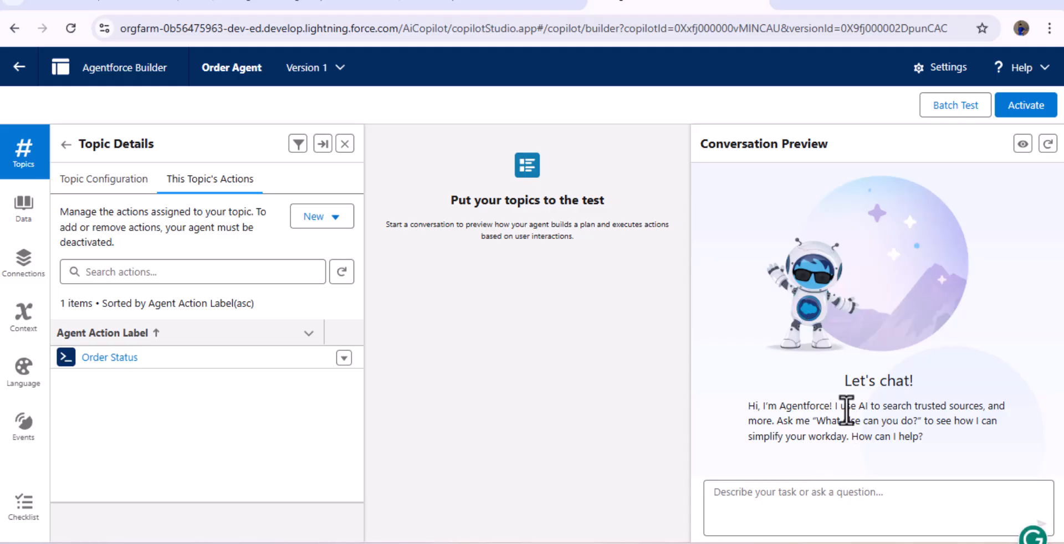
type("Wha")
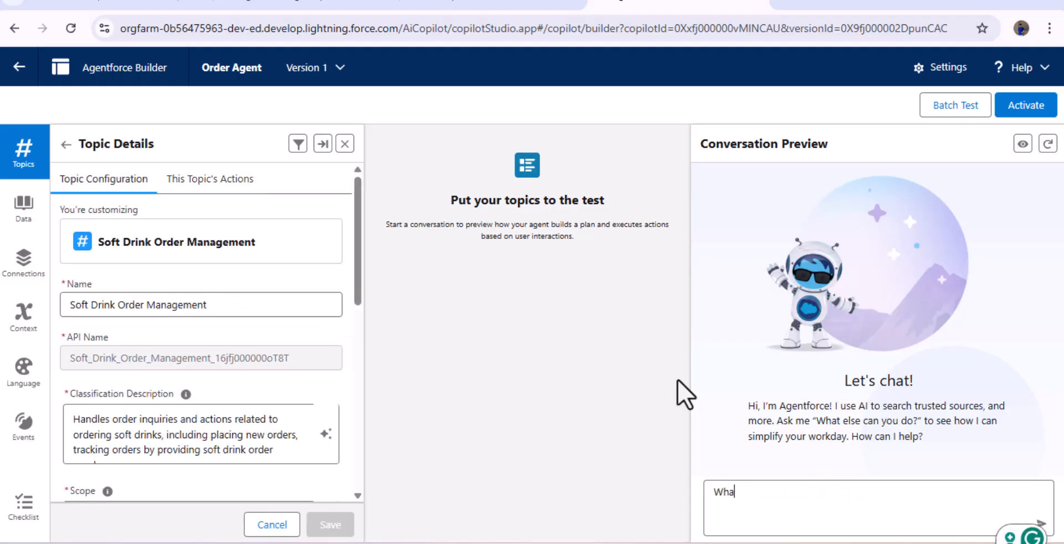
type("t is status ")
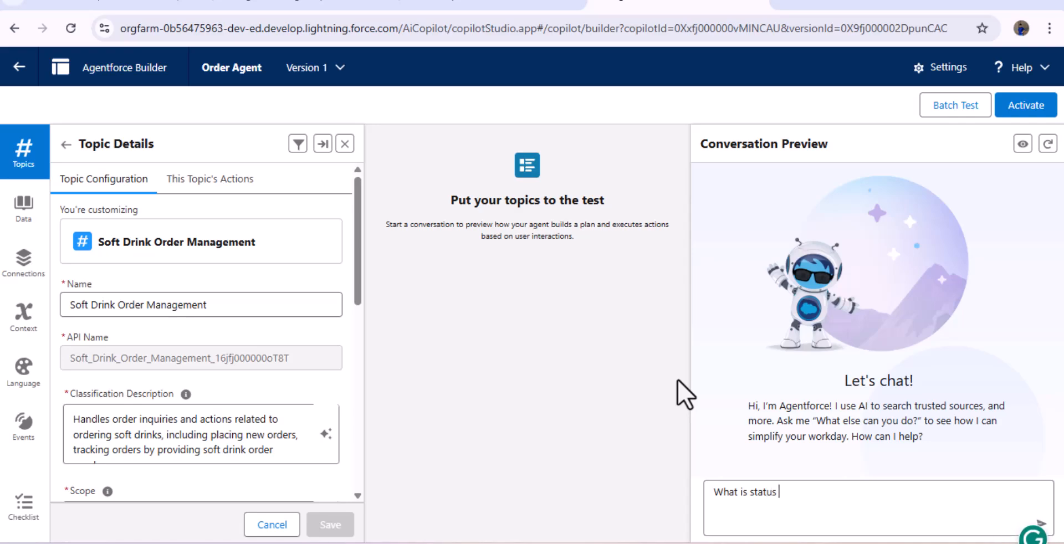
type("of my")
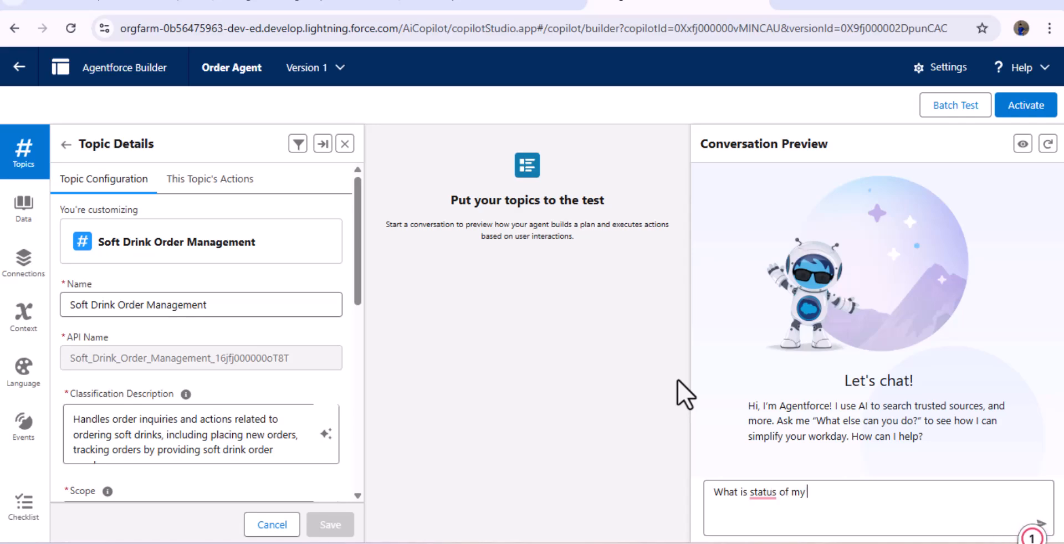
type(" soft drink order with o")
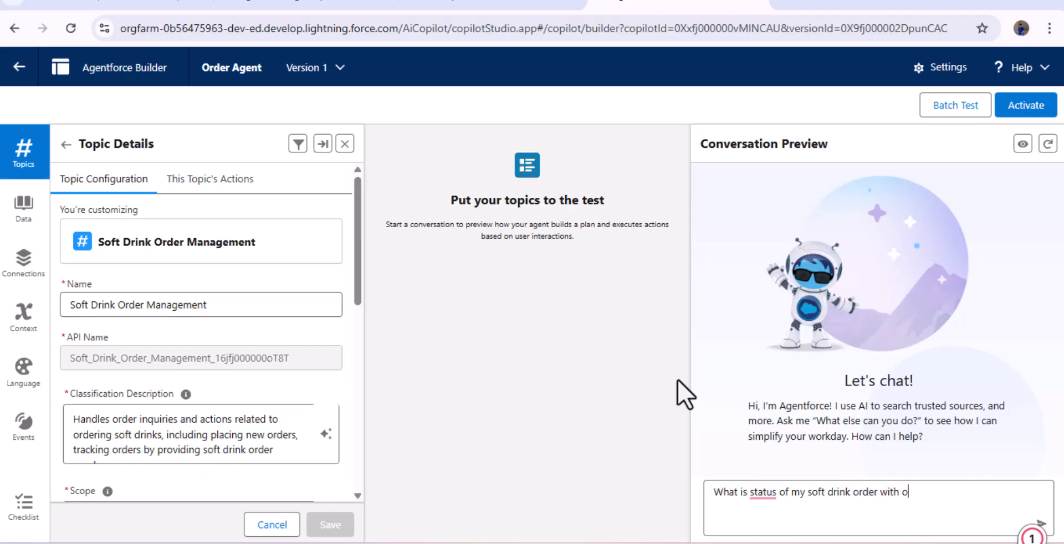
type("rder number 500100")
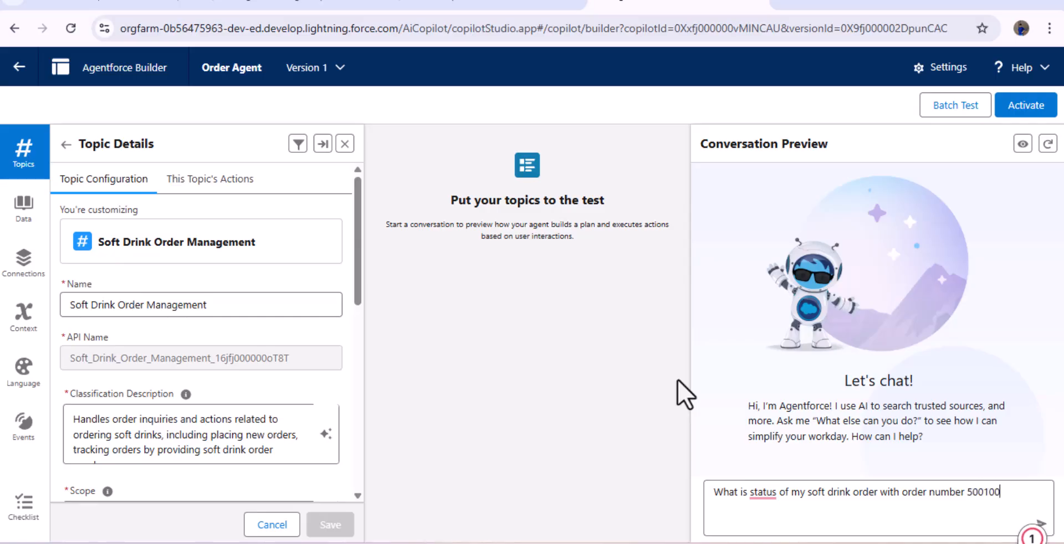
key("Return")
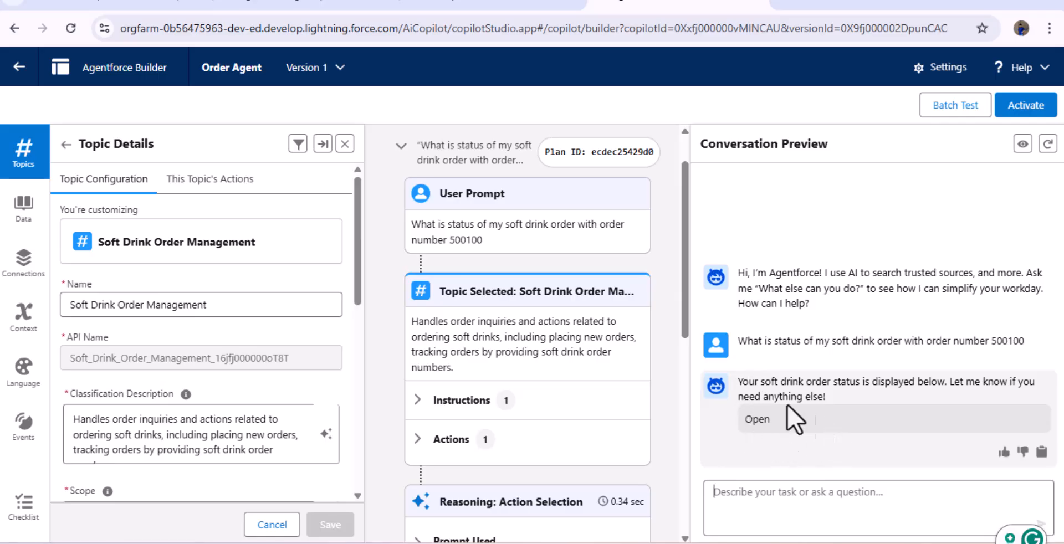
- Look up the second soft drink order's number in the list and send only that number to the preview agent
left_click(166, 7)
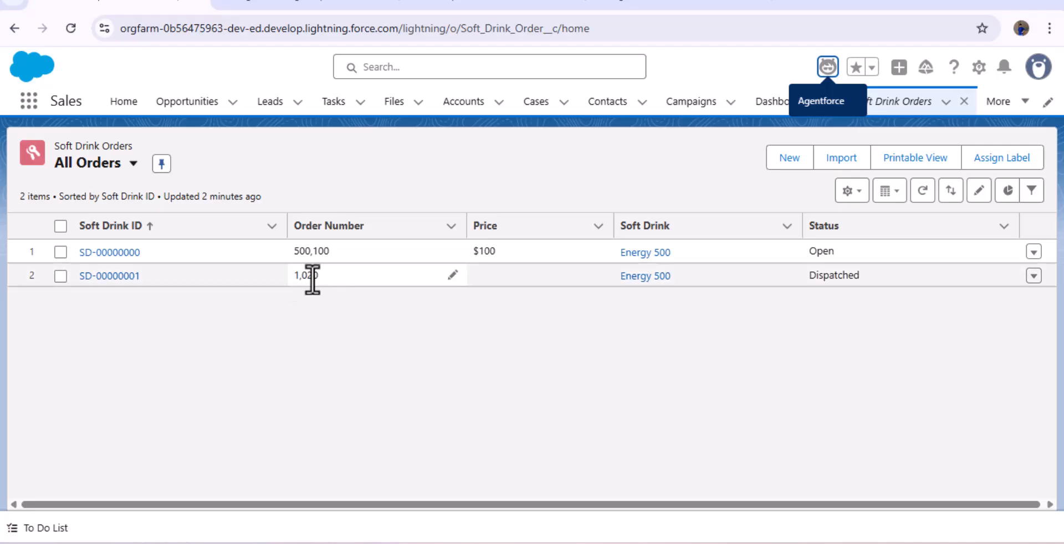
left_click(609, 5)
left_click(741, 496)
type("1020")
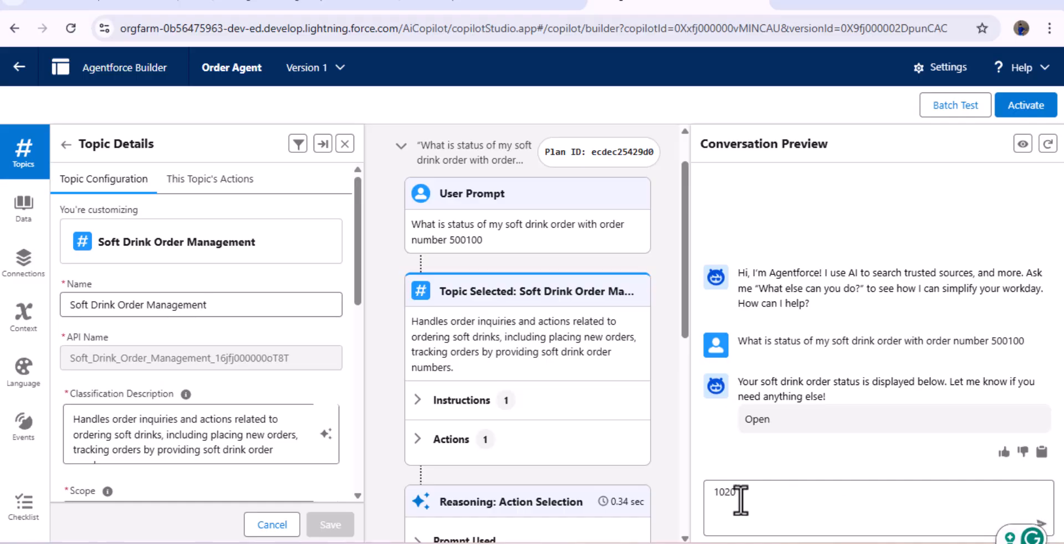
key("Return")
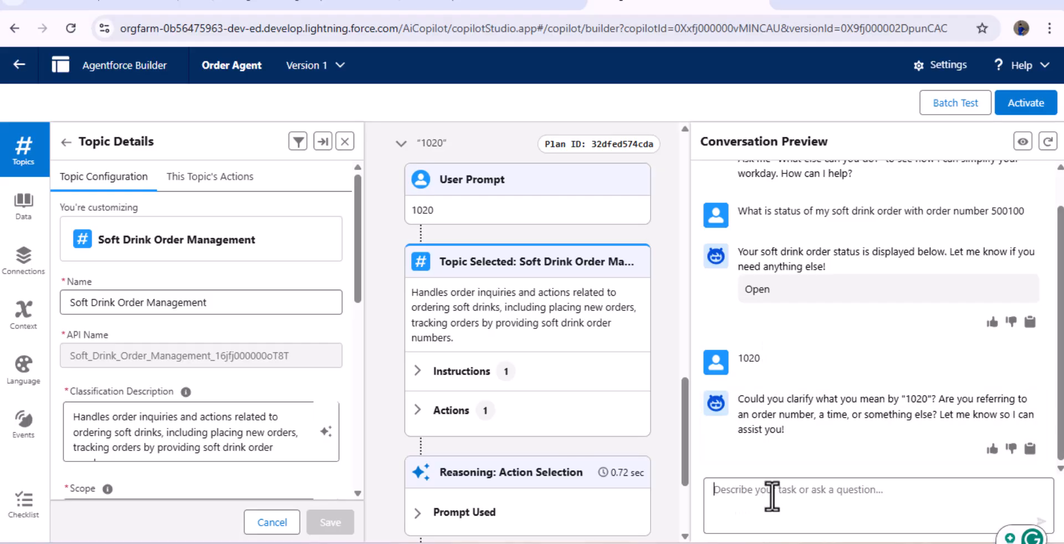
- Resend the earlier order status question in the conversation preview with the second order's number in place of the first
triple_click(774, 210)
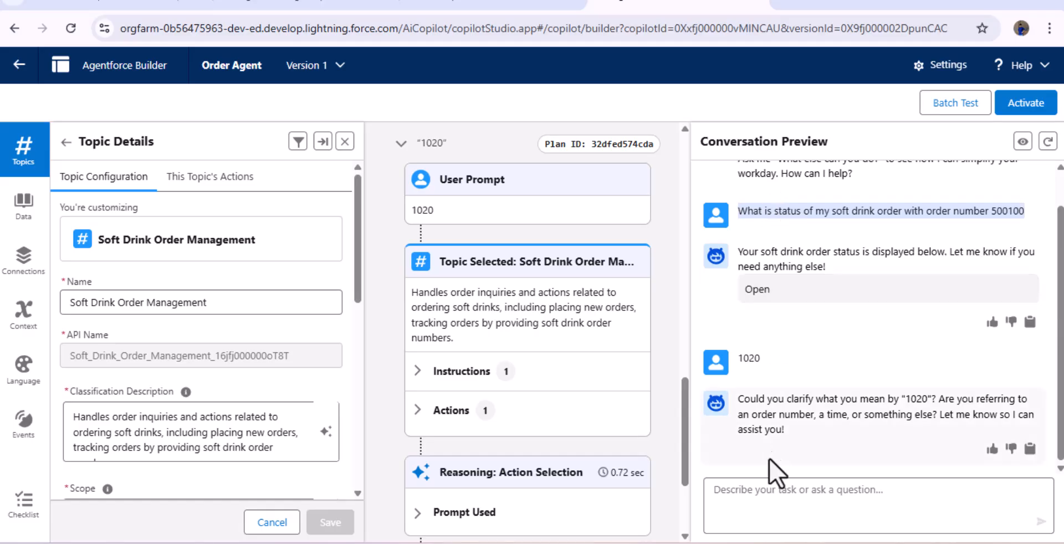
key("ctrl+c")
left_click(767, 495)
key("ctrl+v")
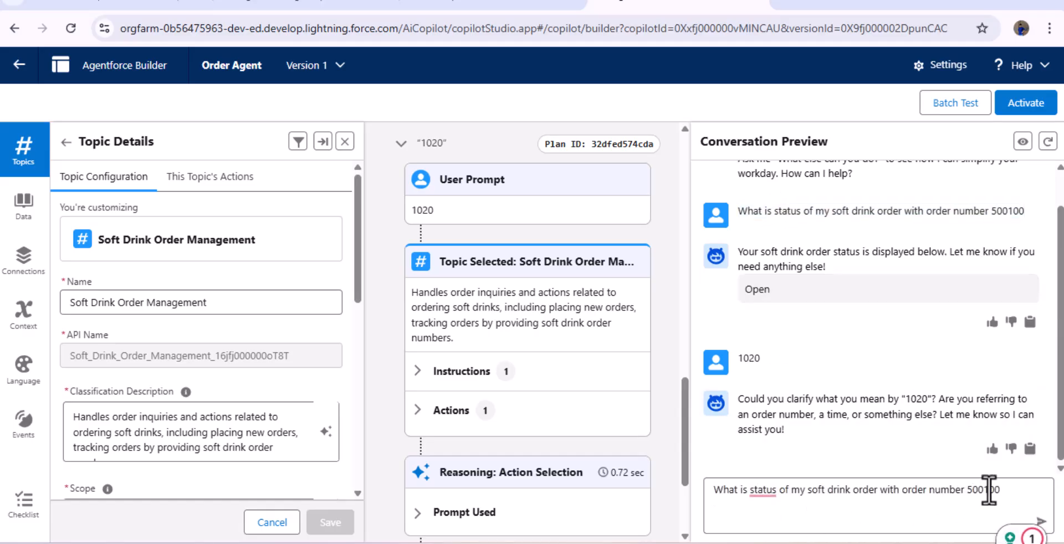
double_click(989, 490)
key("BackSpace")
type("1020")
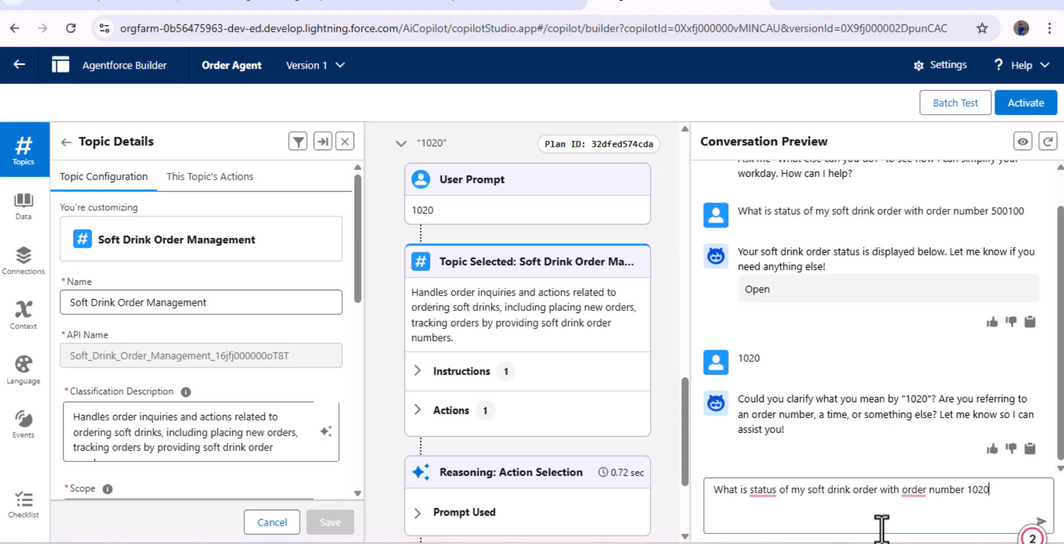
key("Return")
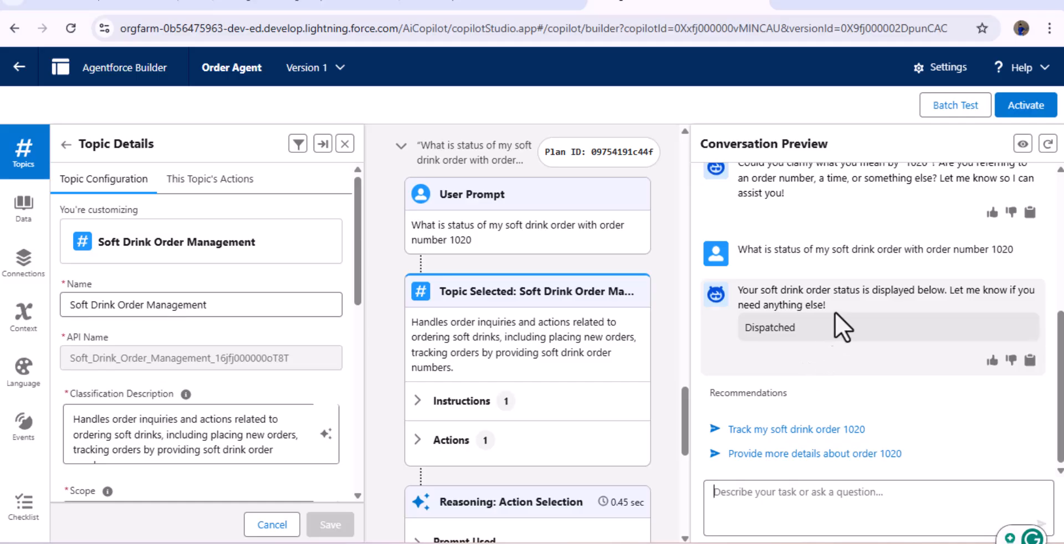
scroll(775, 316, "up", 3)
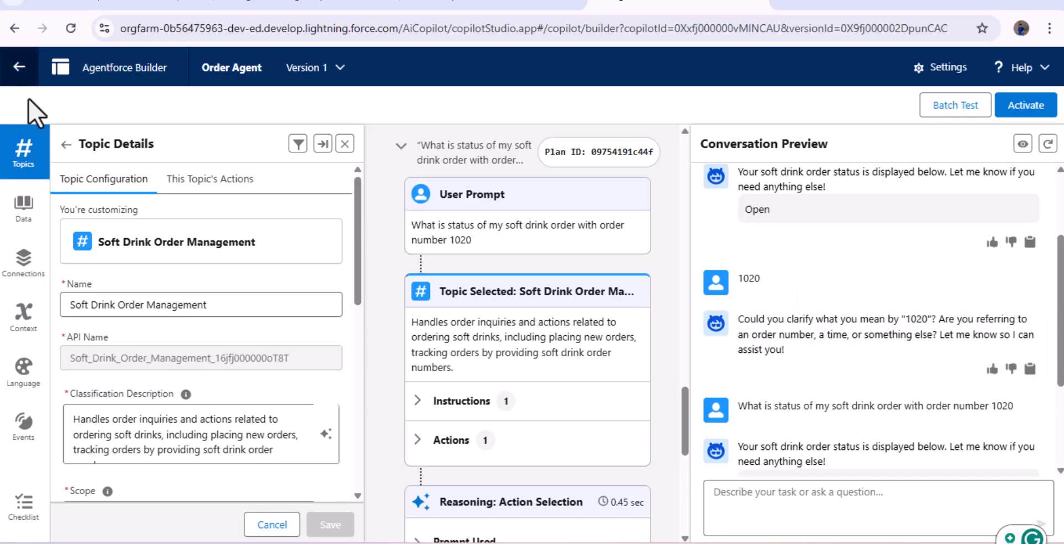
- Leave the builder and open the Order Agent's details page from the agents list in Setup
left_click(20, 68)
left_click(601, 155)
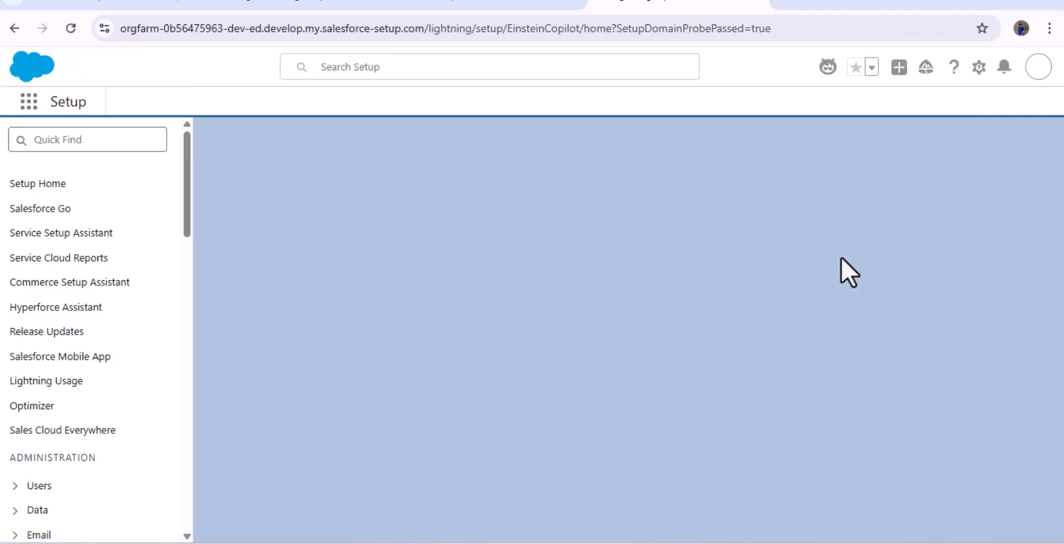
scroll(652, 332, "down", 6)
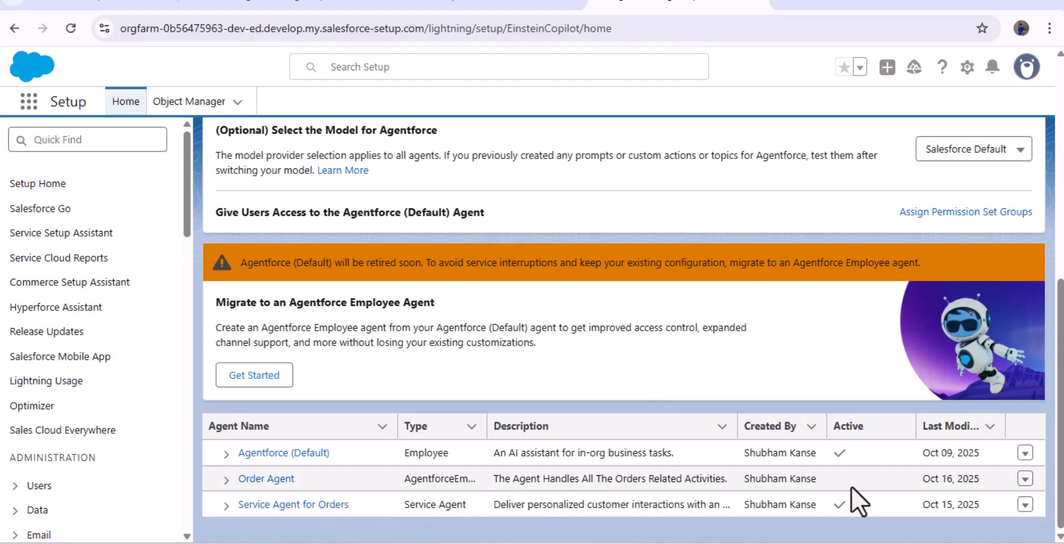
left_click(256, 485)
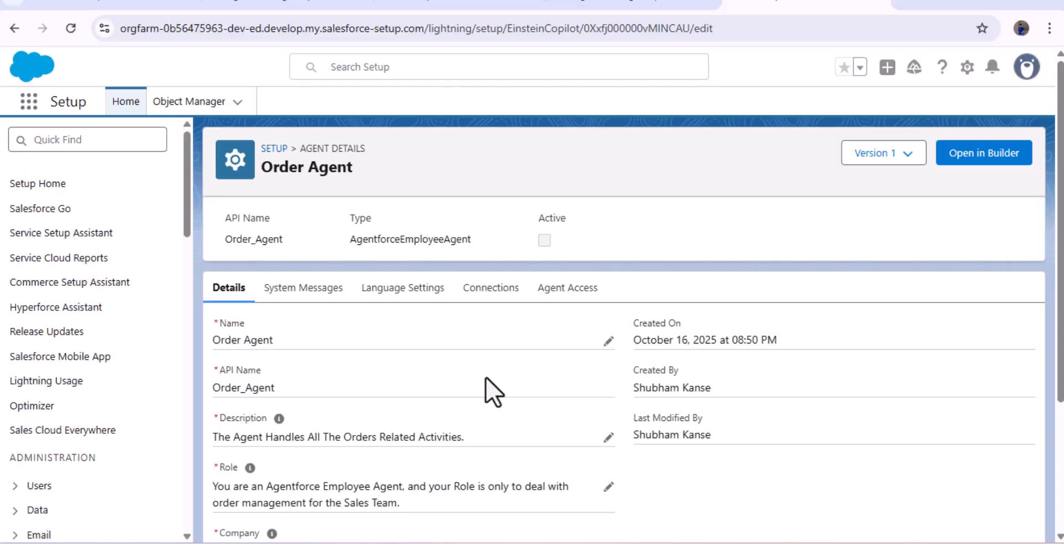
- Grant the Sales Profile access to the Order Agent in its profile-based agent access settings
left_click(567, 291)
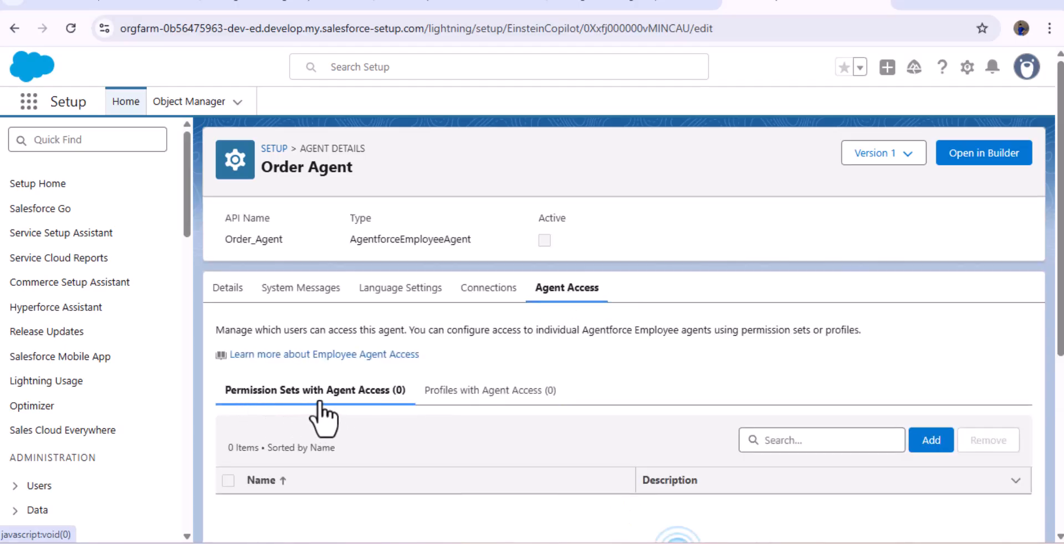
left_click(474, 397)
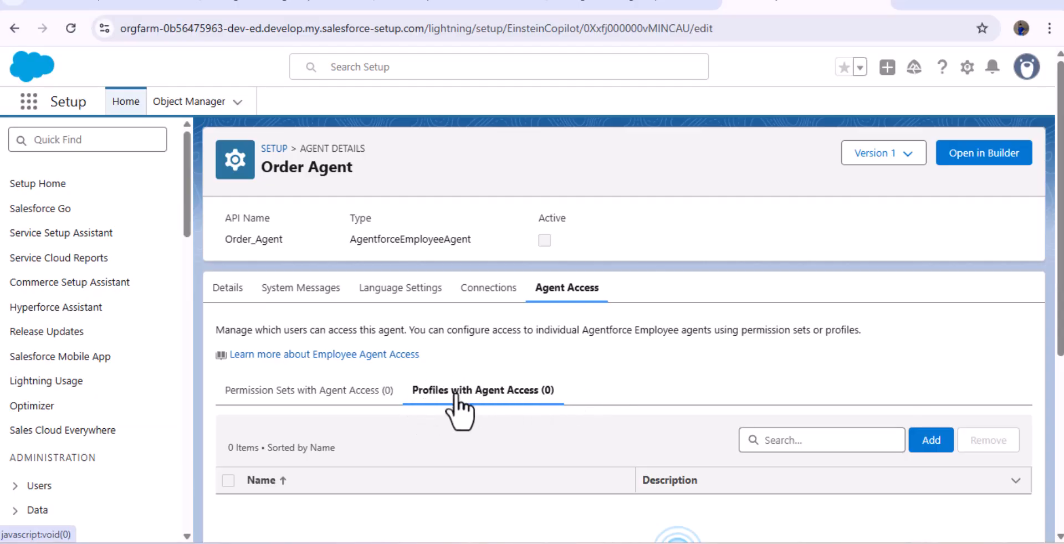
left_click(803, 440)
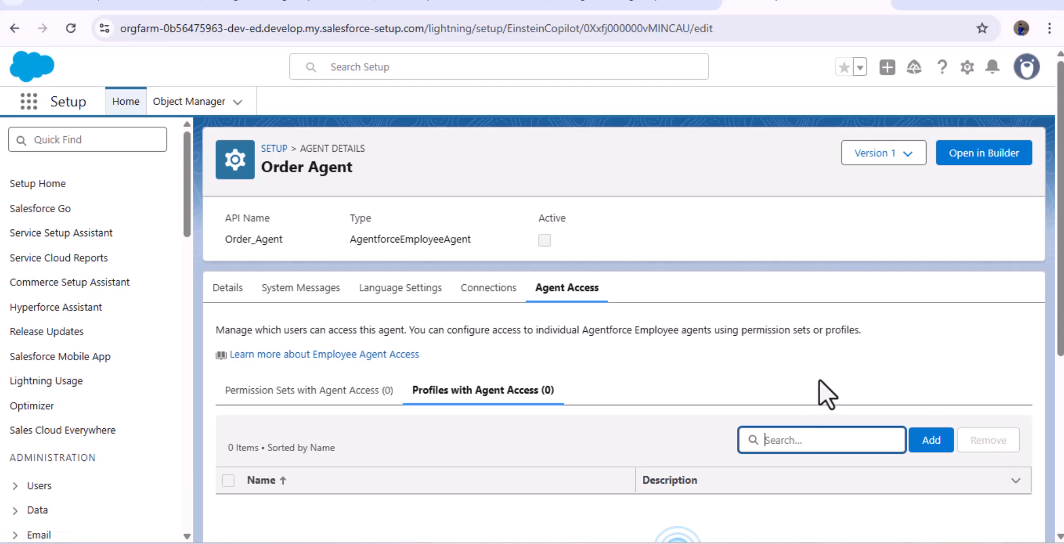
type("Sales")
left_click(931, 440)
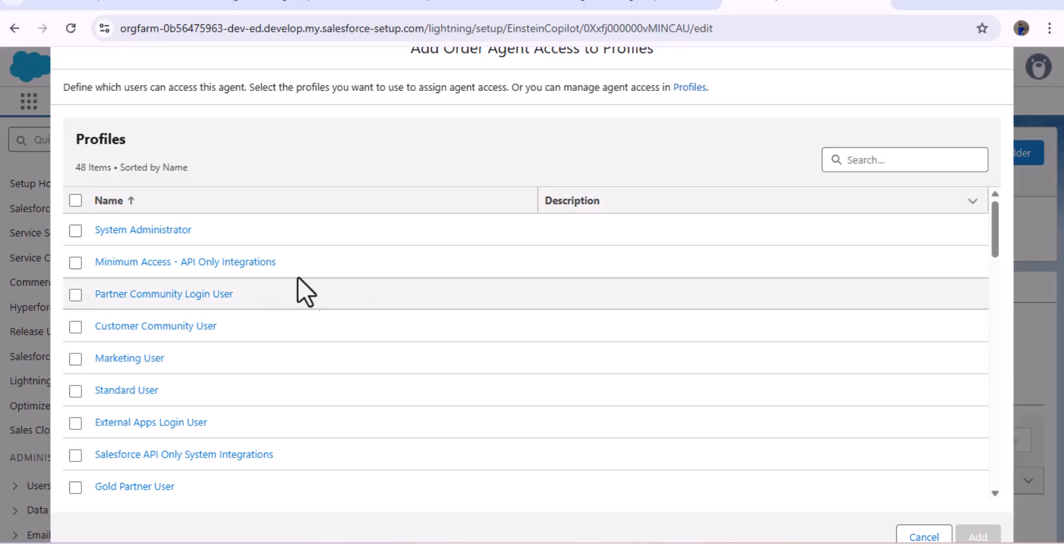
scroll(260, 285, "down", 3)
scroll(260, 294, "down", 15)
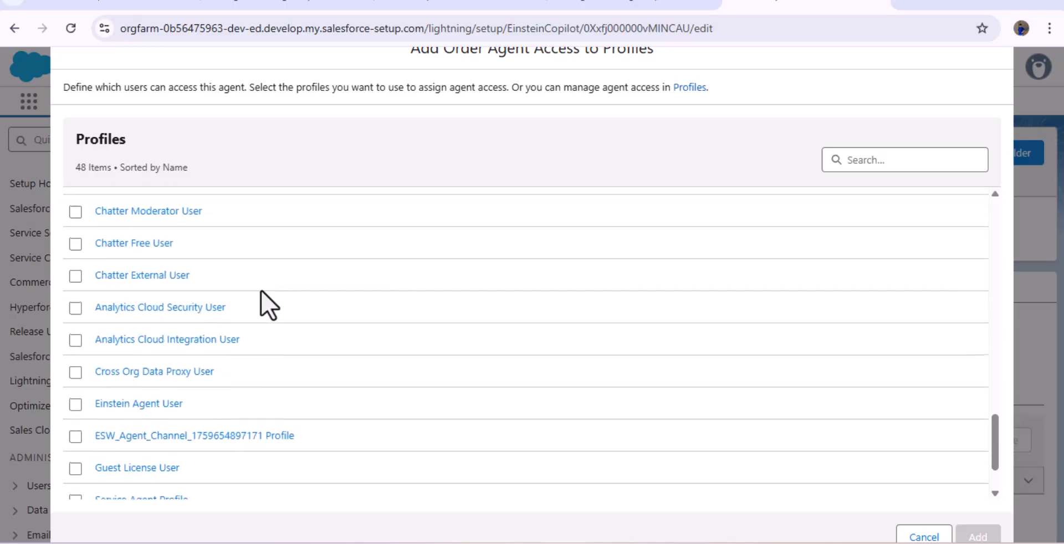
scroll(261, 291, "down", 3)
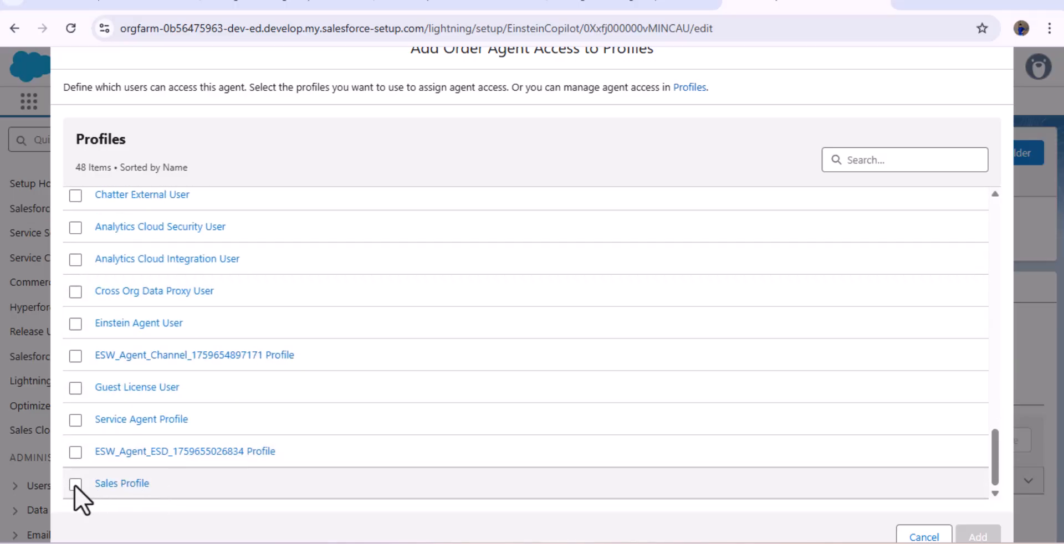
left_click(75, 484)
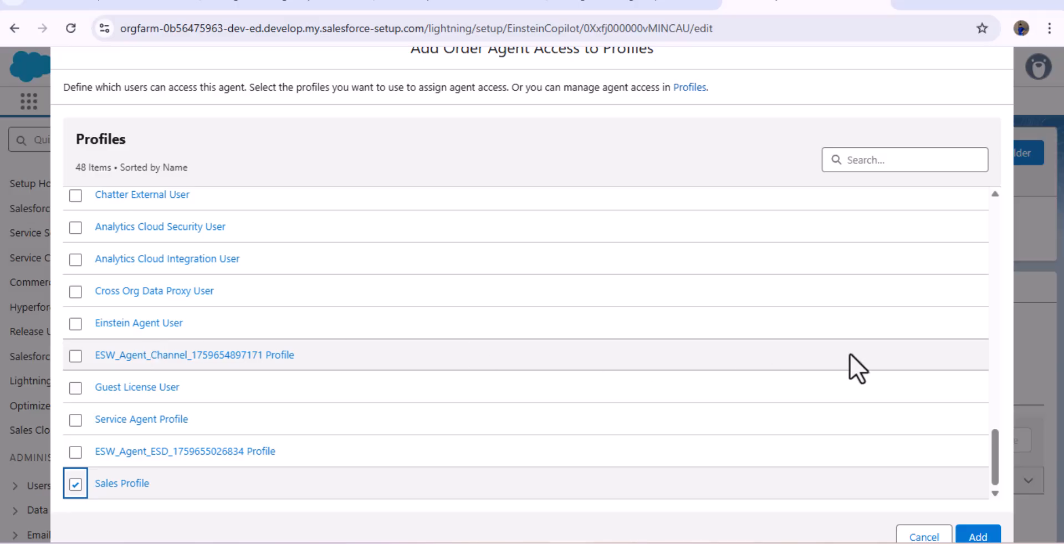
key("ctrl+minus")
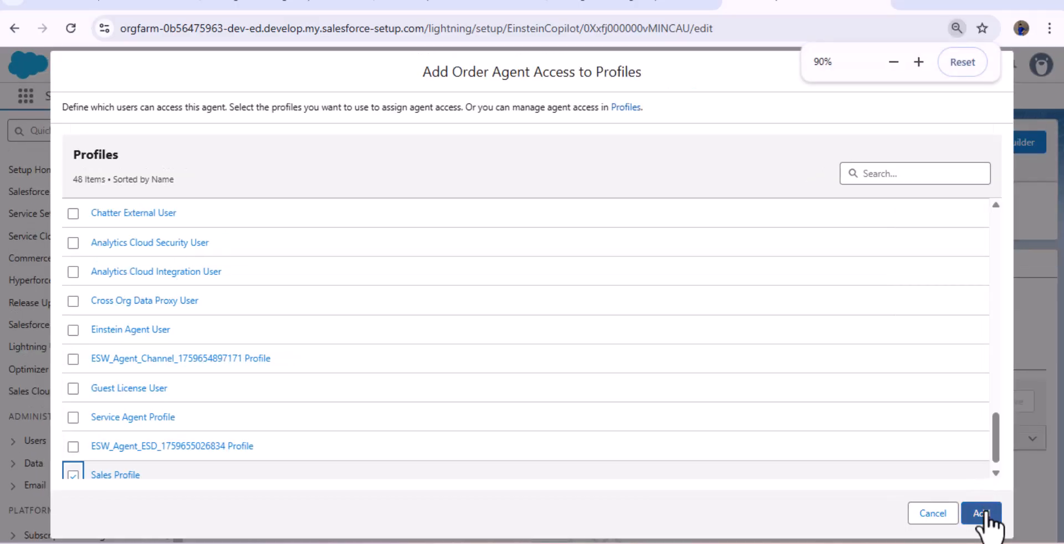
left_click(981, 514)
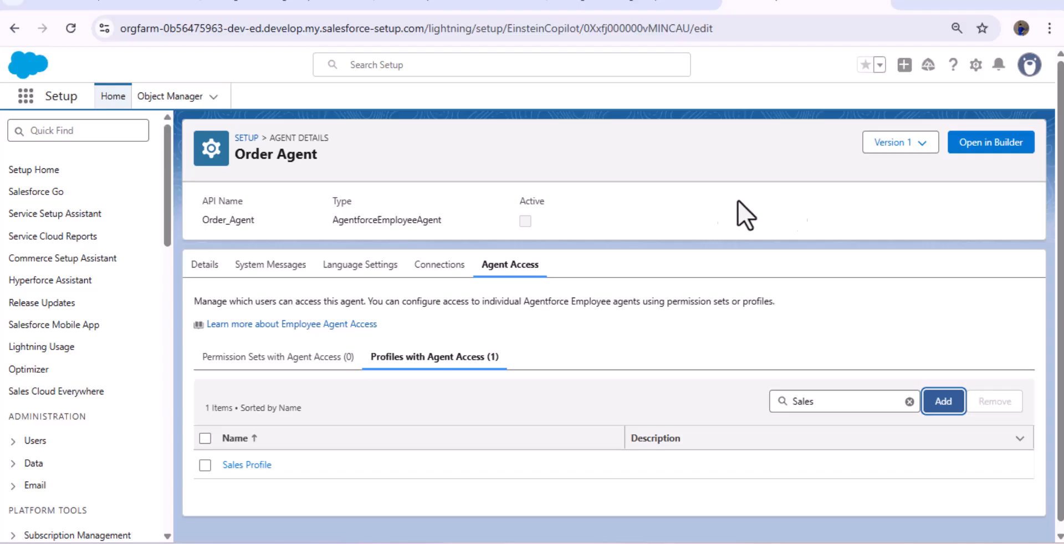
- Open the Order Agent in the builder and activate version 1, ignoring the detected configuration issues
left_click(986, 146)
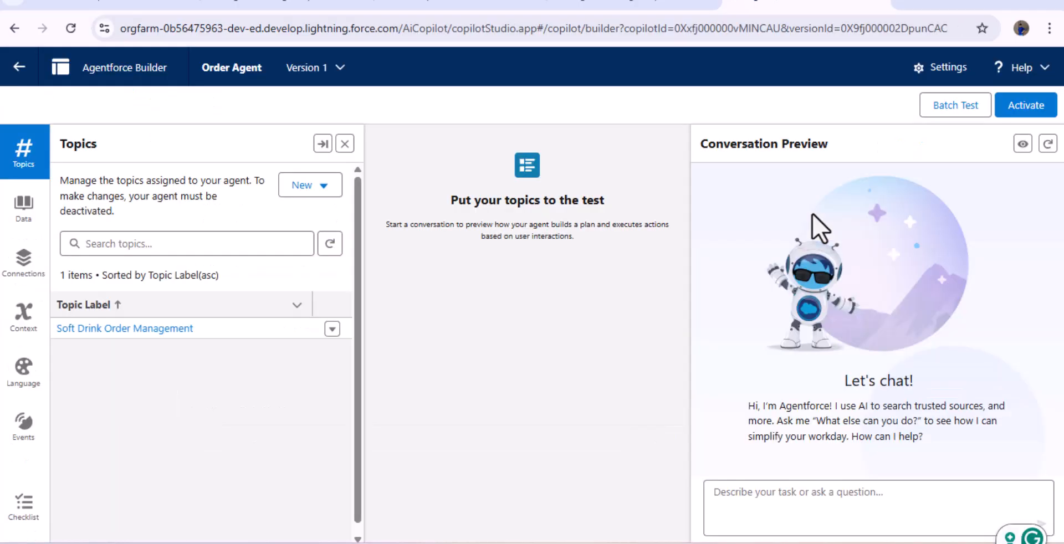
left_click(1026, 104)
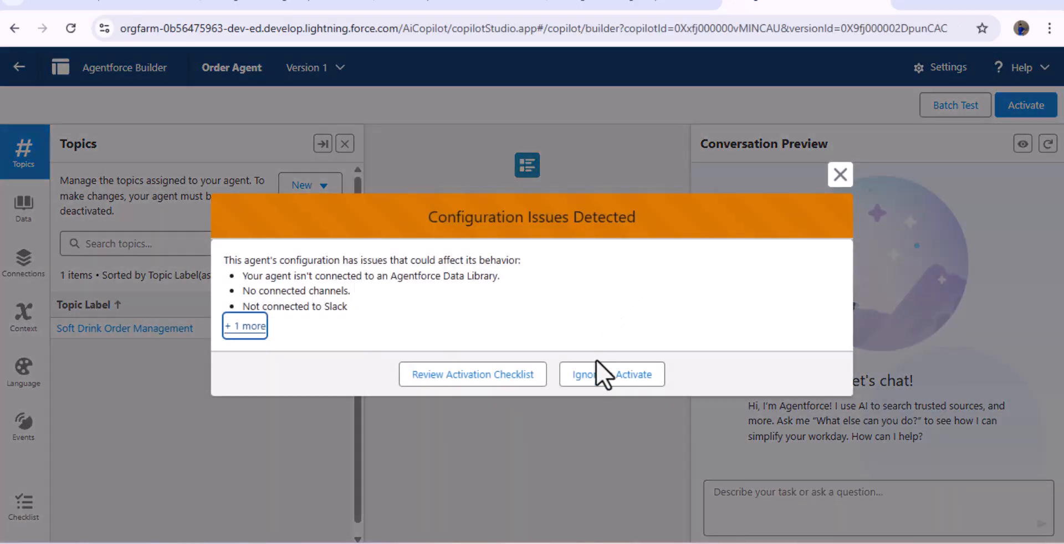
left_click(635, 377)
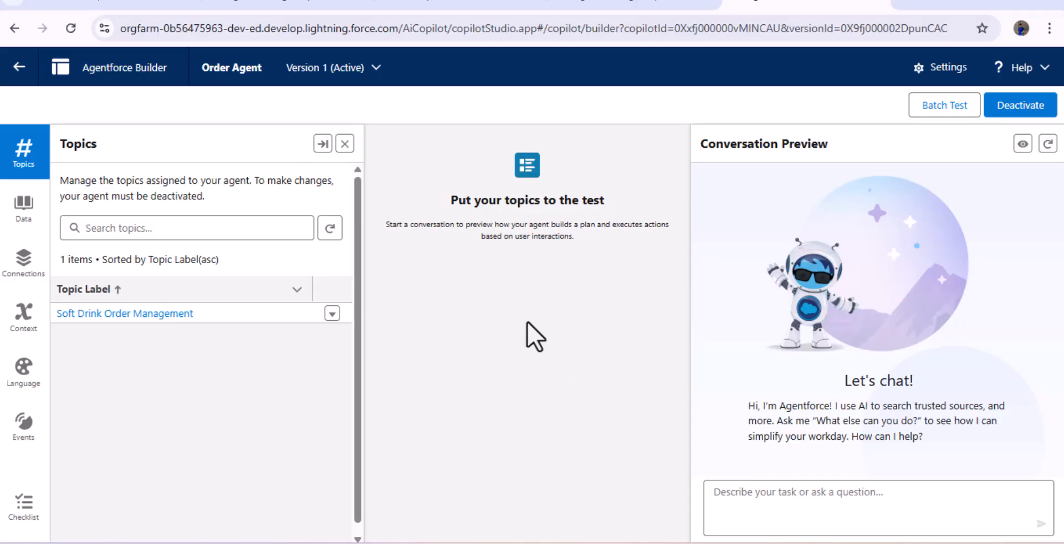
- Check the Agentforce assistant on the Soft Drink Orders page, and log in as the Sales Profile user from the Users list in an incognito window
left_click(173, 2)
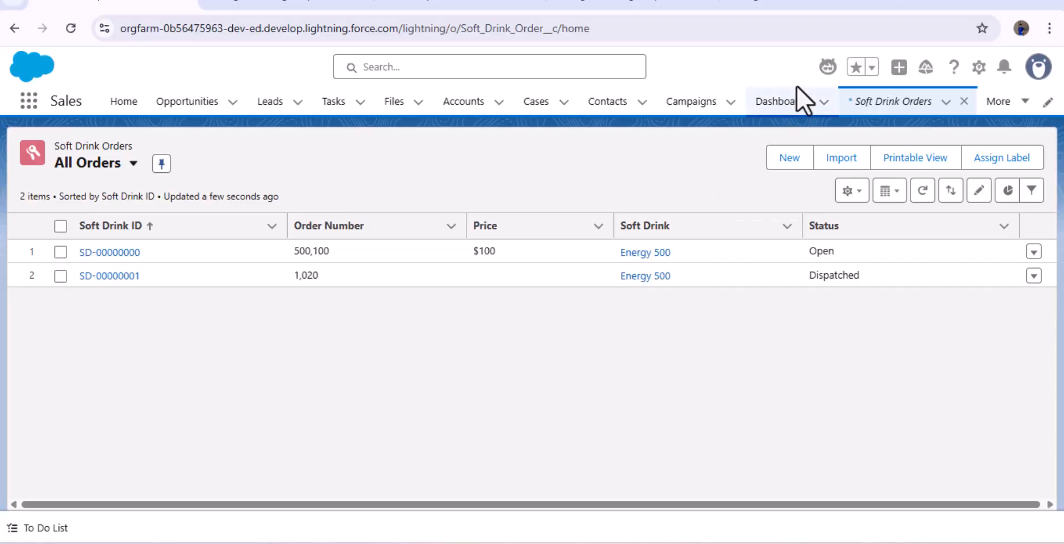
left_click(828, 67)
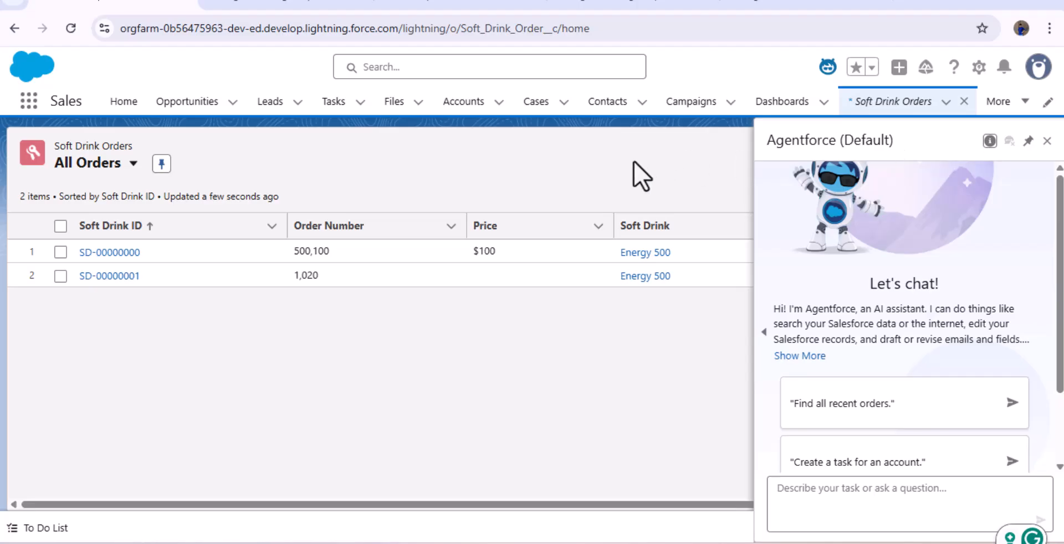
left_click(426, 2)
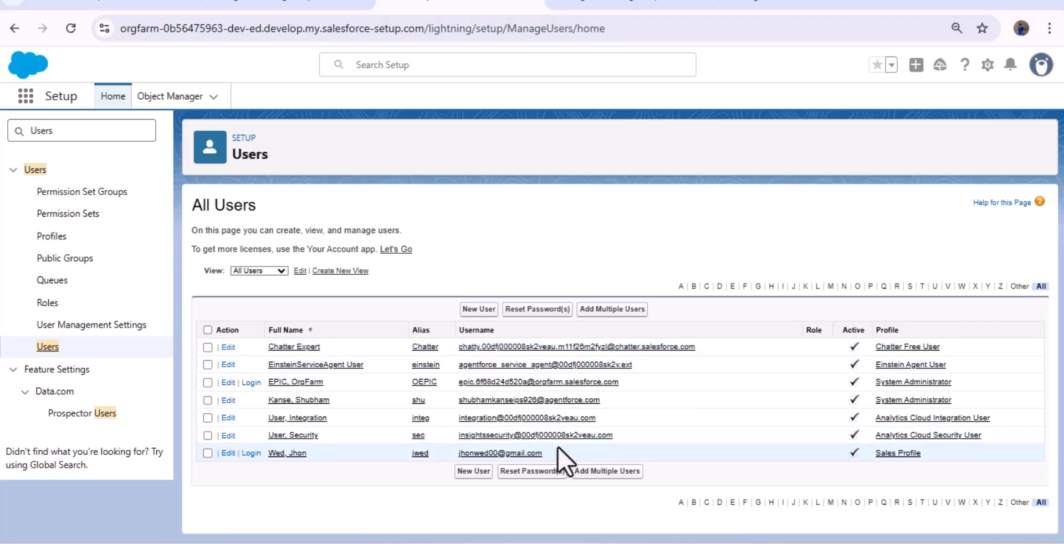
key("ctrl+plus")
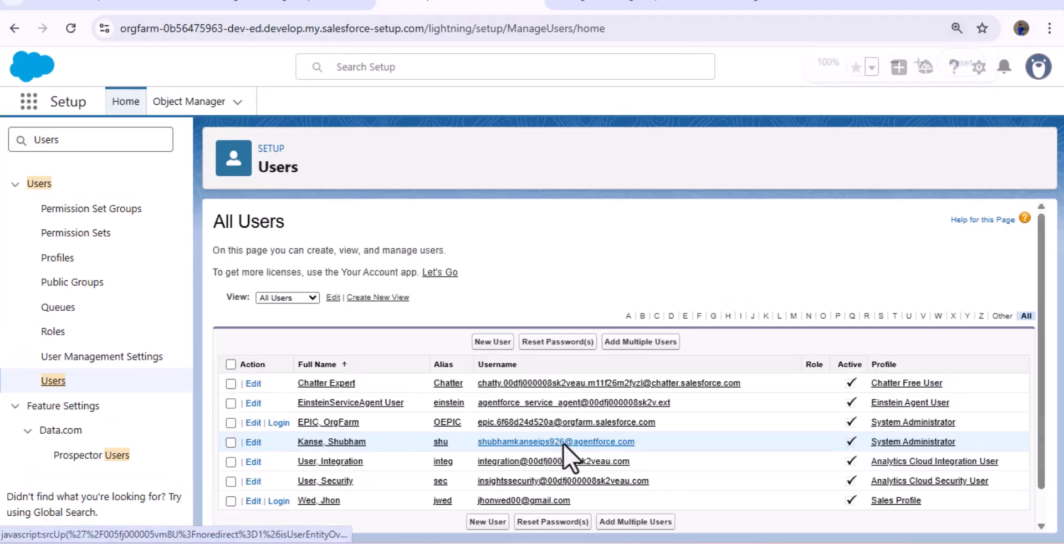
right_click(279, 501)
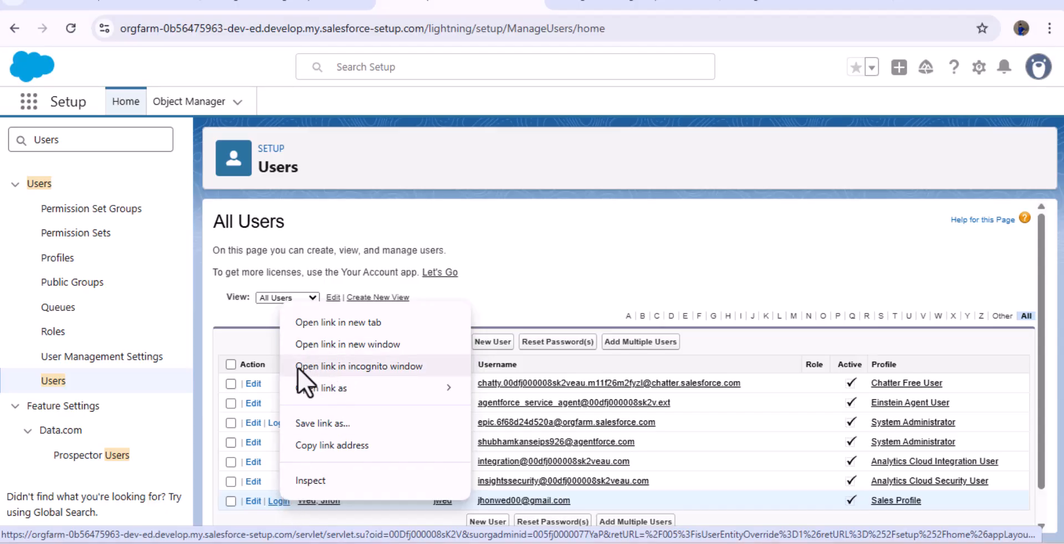
left_click(360, 366)
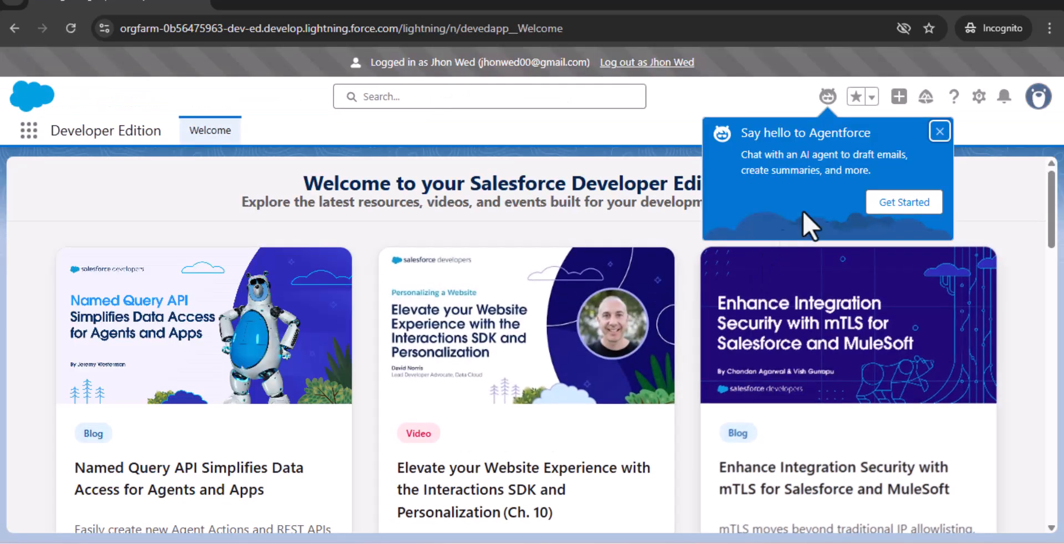
- Dismiss the Agentforce welcome prompt, open the assistant and switch it from the default agent to Order Agent
left_click(940, 132)
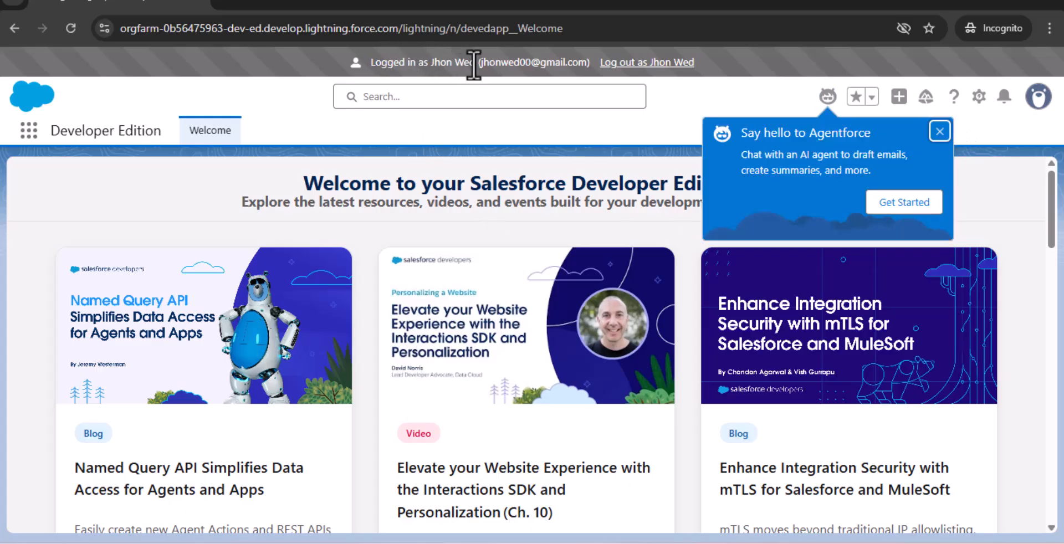
left_click(940, 131)
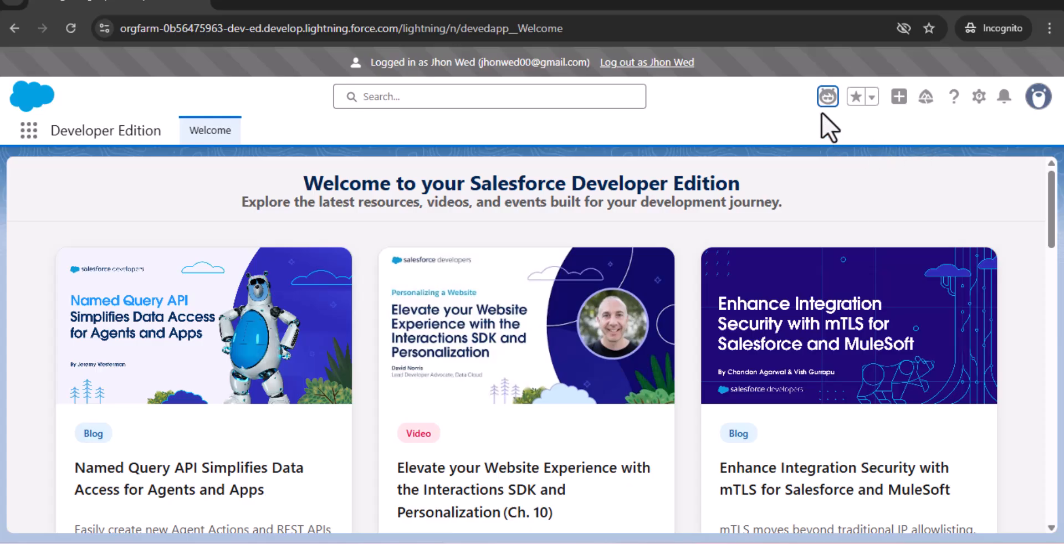
left_click(826, 97)
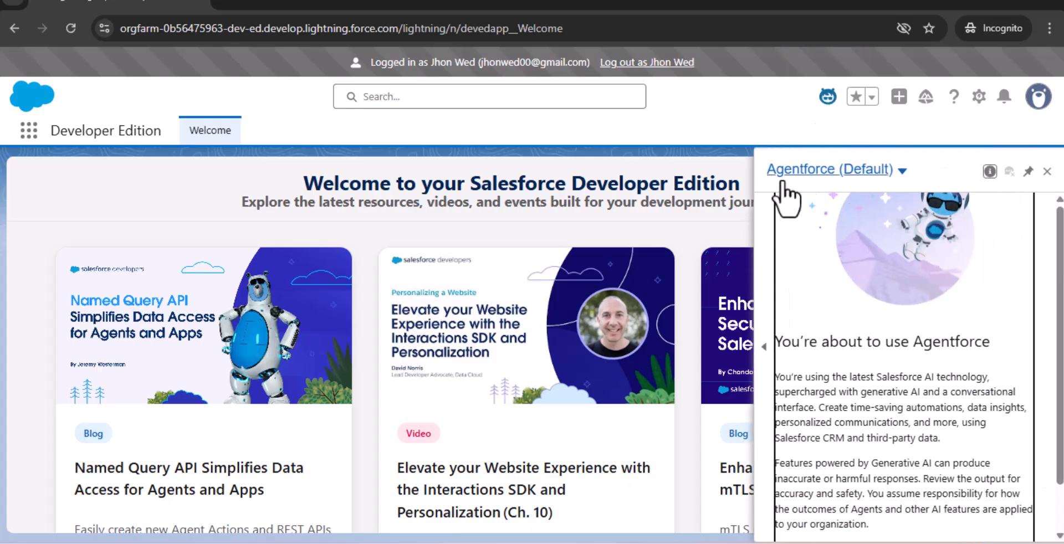
left_click(901, 173)
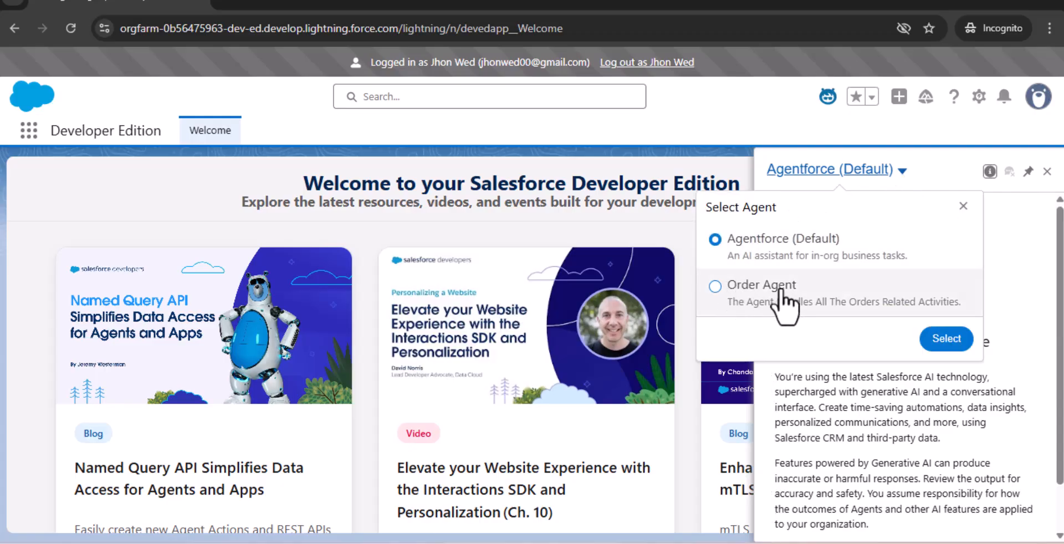
left_click(748, 302)
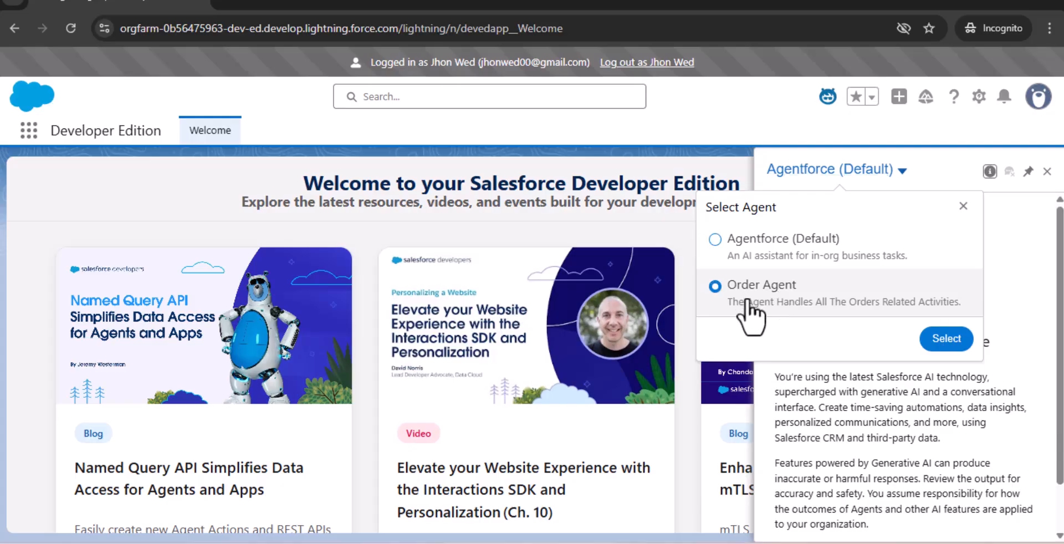
left_click(948, 349)
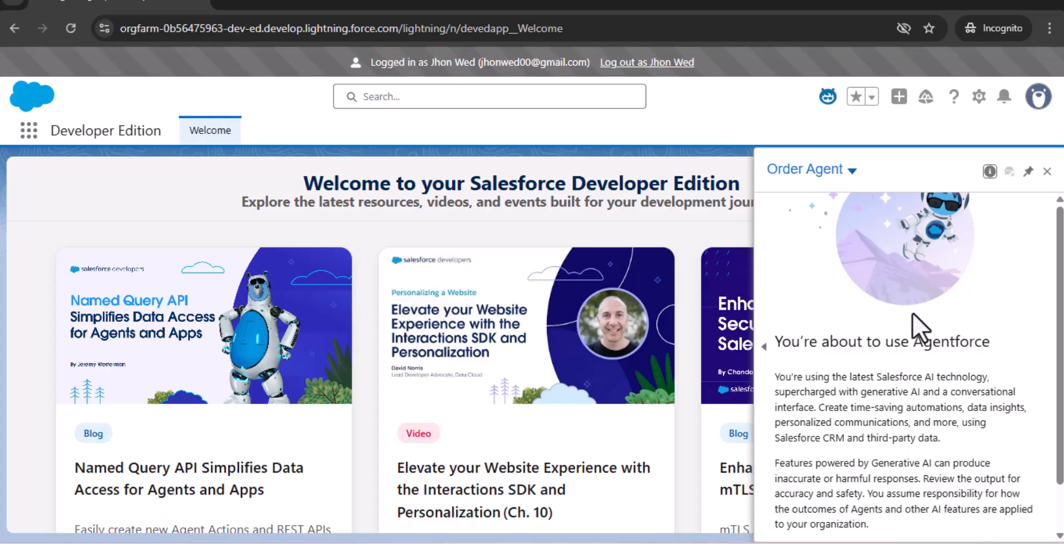
- Accept the Agentforce usage notice and ask the Order Agent "What is status of my soft drink order with order number" plus the first order's number
key("ctrl+minus")
key("ctrl+minus")
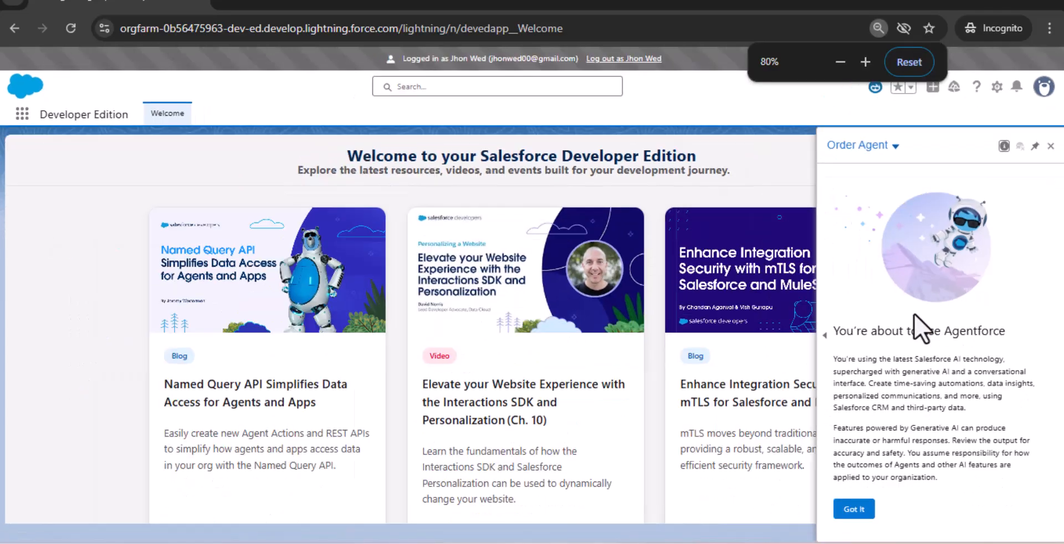
left_click(867, 509)
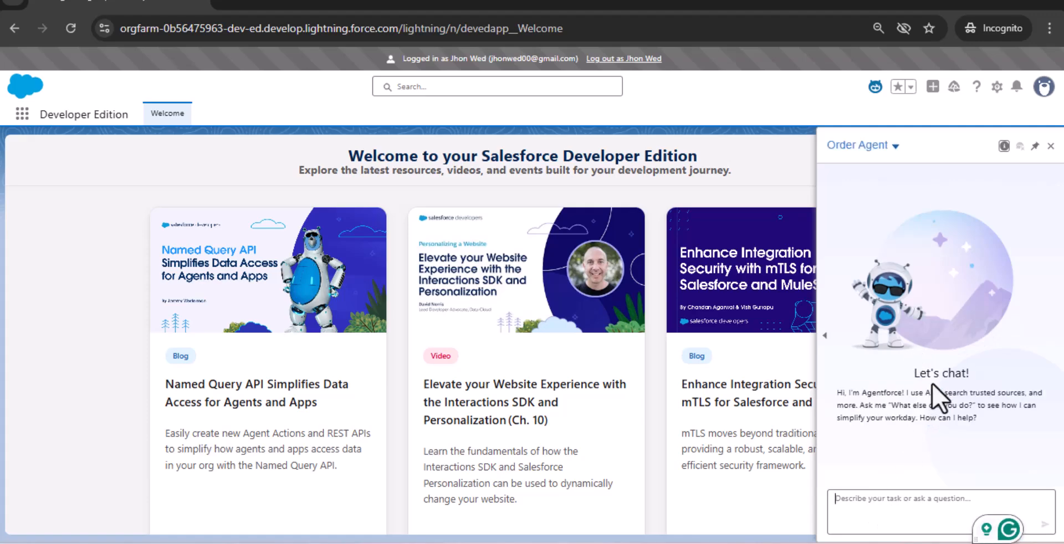
type("What is status of my s")
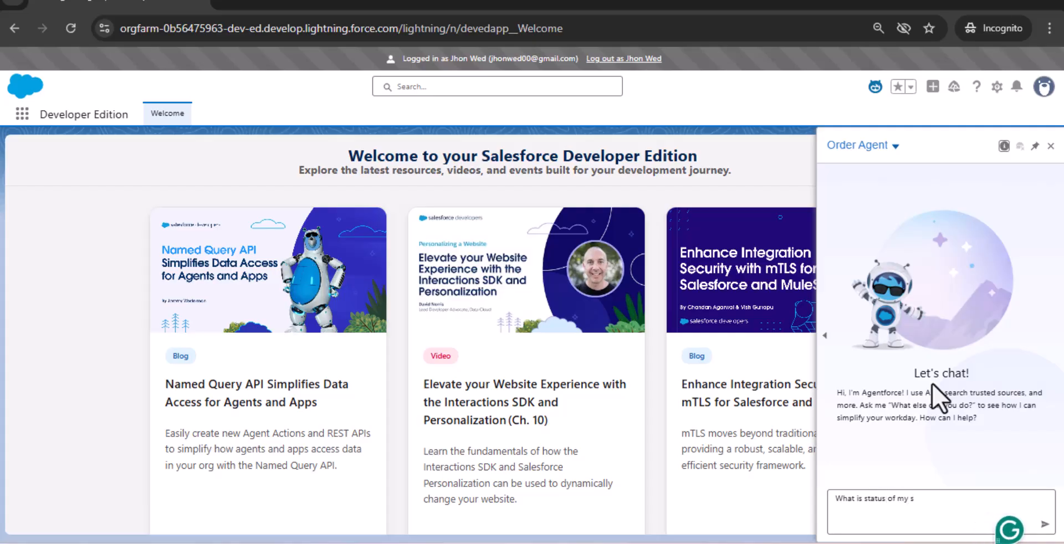
type("oft drink order with order number")
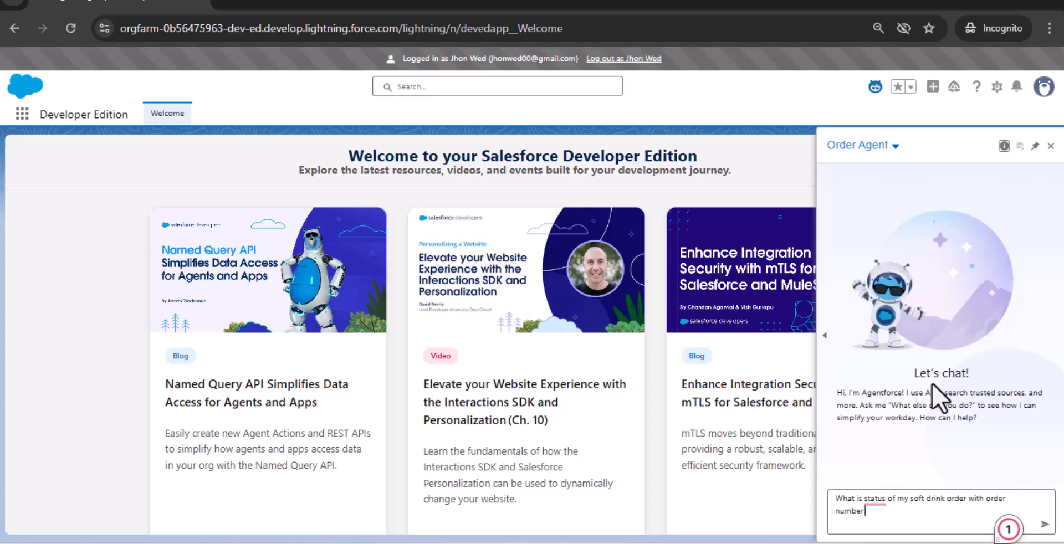
type(" 500100")
key("Return")
key("ctrl+plus")
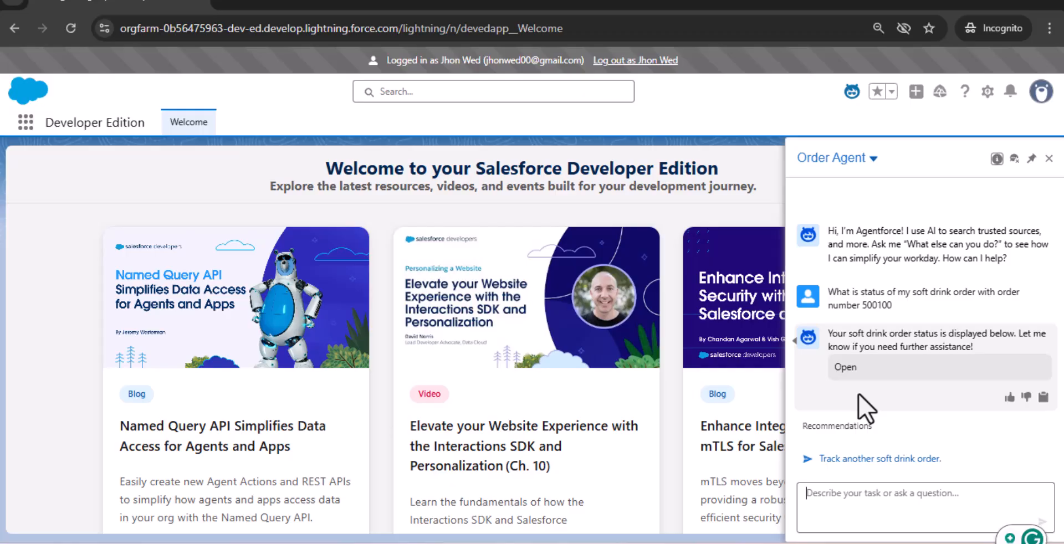
- Return to the administrator's Setup window and start creating a new agent from the Agentforce Agents page
key("alt+Tab")
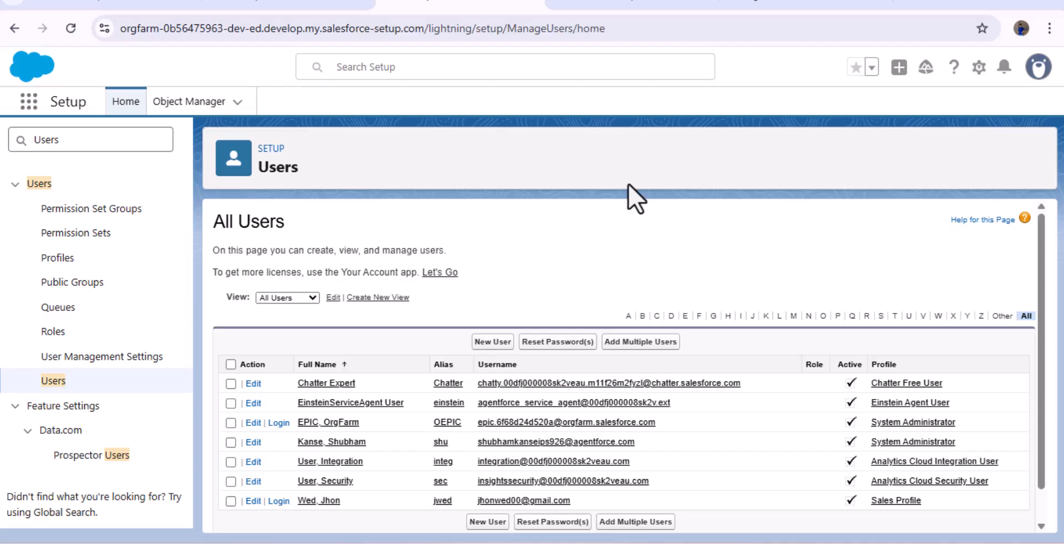
key("ctrl+a")
type("Agentforce")
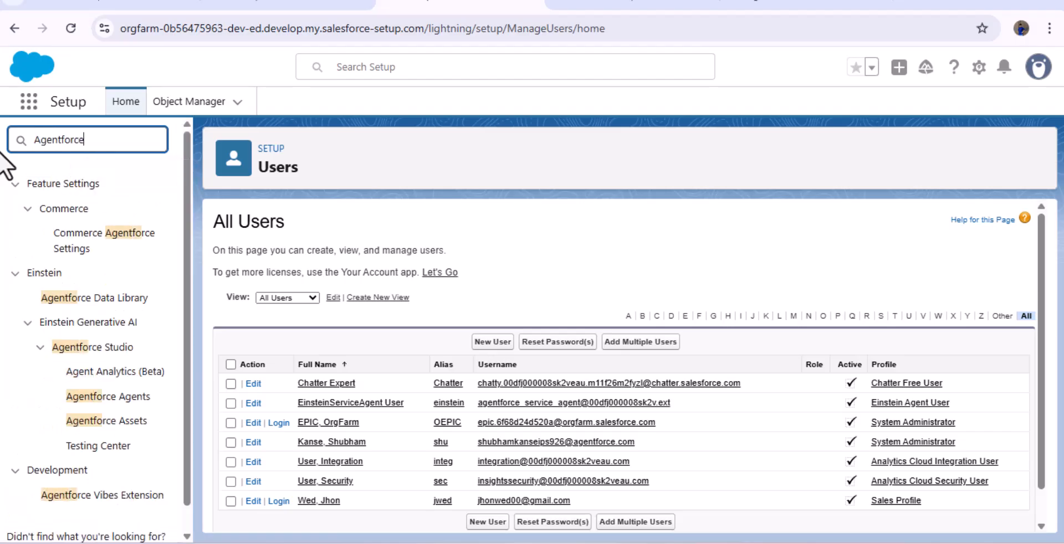
left_click(125, 395)
left_click(979, 162)
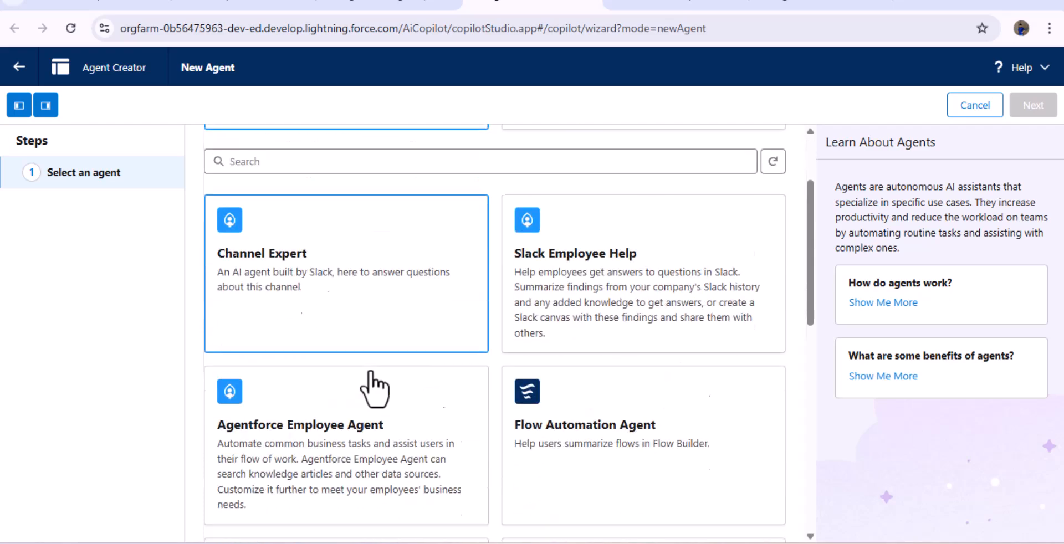
- Choose Agentforce Employee Agent as the new agent's type and remove the preselected General FAQ topic
scroll(374, 391, "down", 2)
left_click(356, 352)
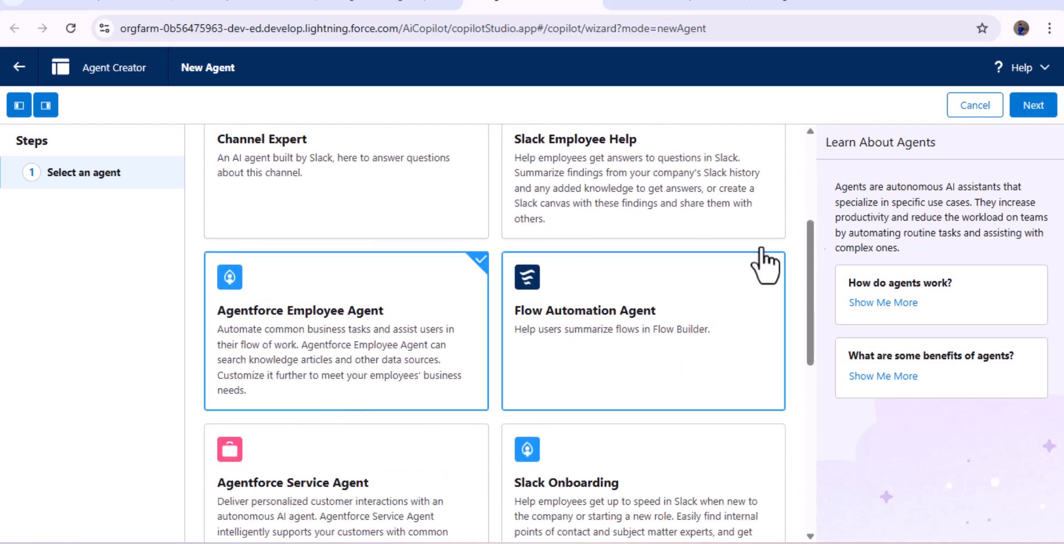
left_click(1025, 113)
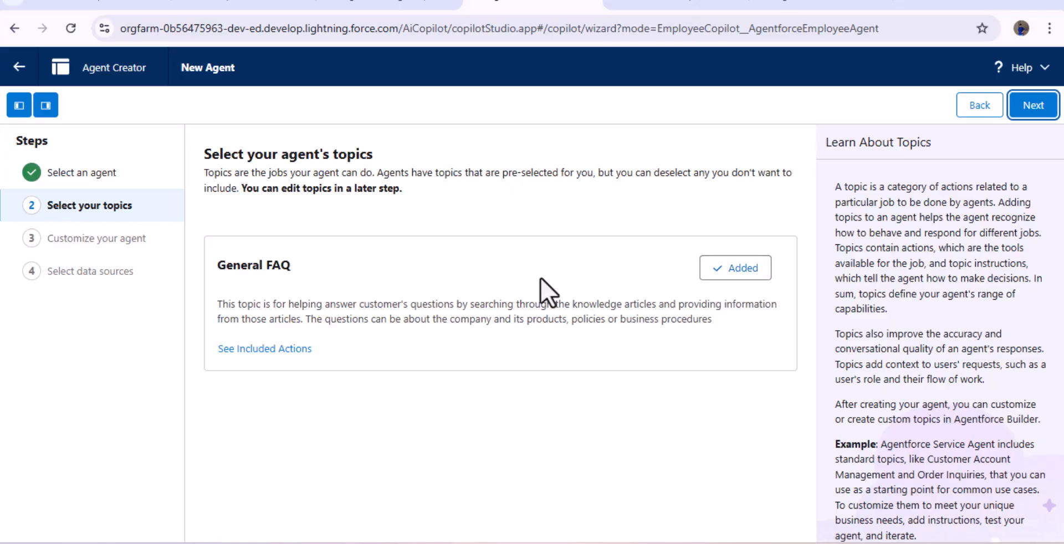
left_click(719, 270)
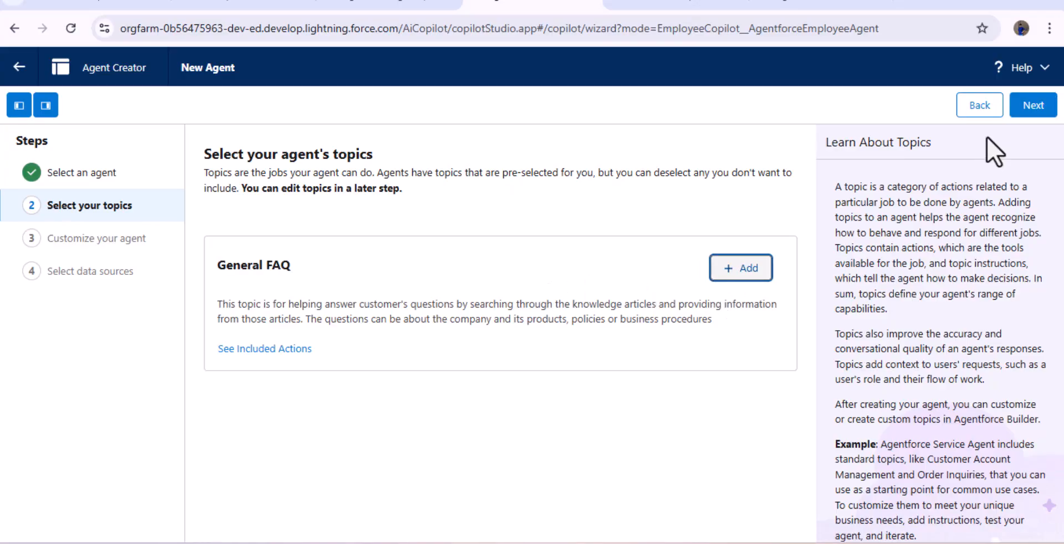
- Continue to the agent customization and set the name to "Library Agent" and the API name to "Library_Agent"
left_click(1014, 110)
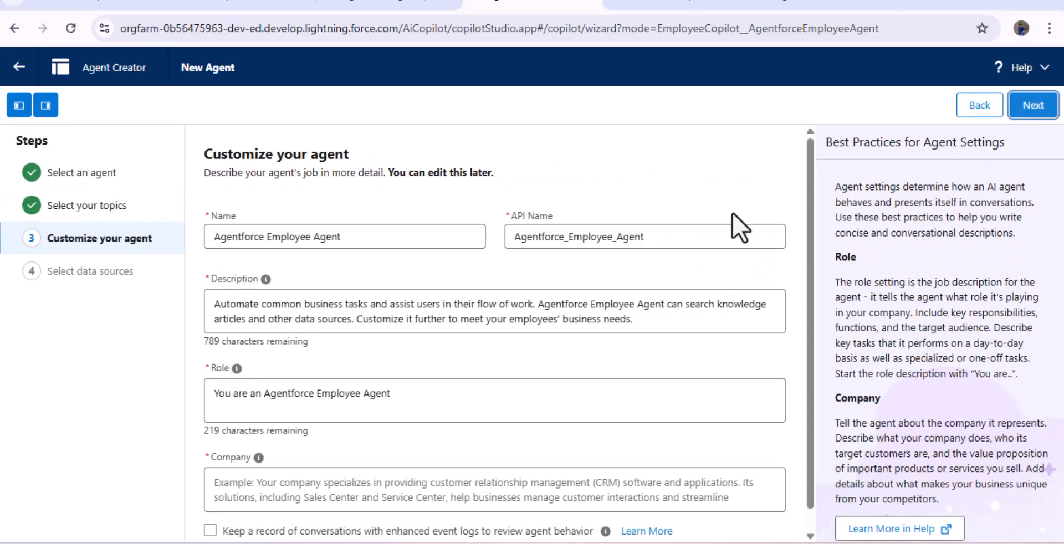
triple_click(400, 238)
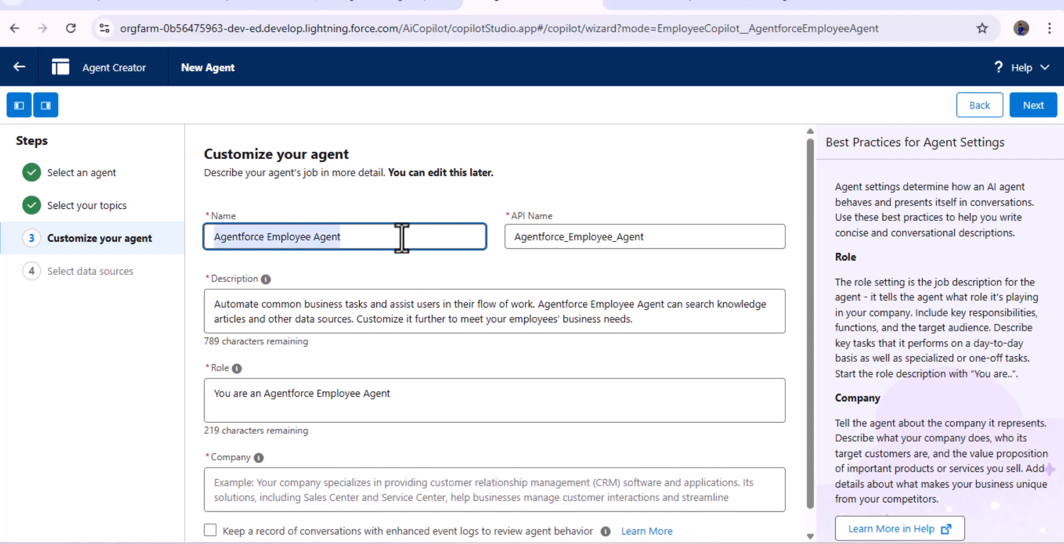
type("Library")
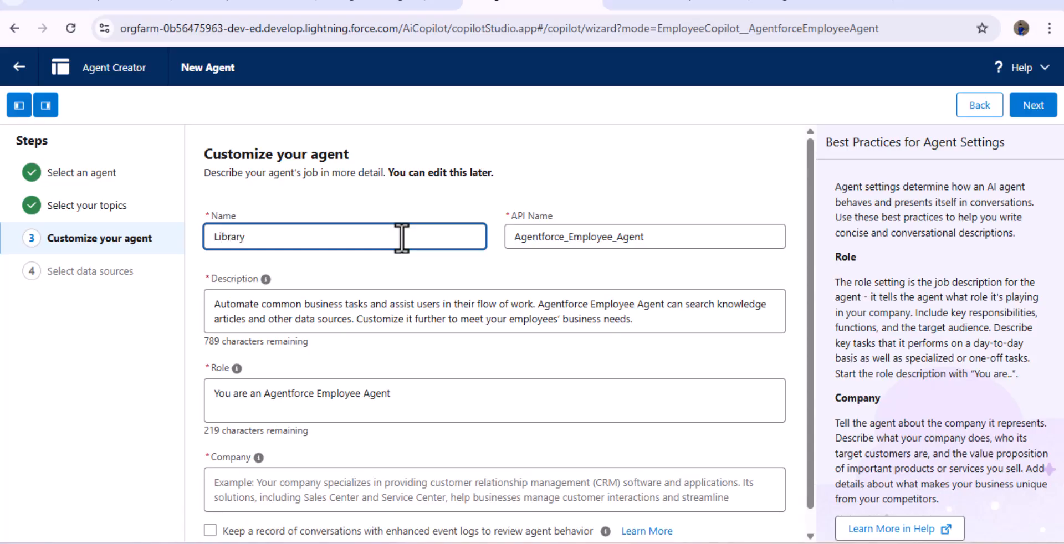
type(" Agent")
triple_click(616, 242)
key("BackSpace")
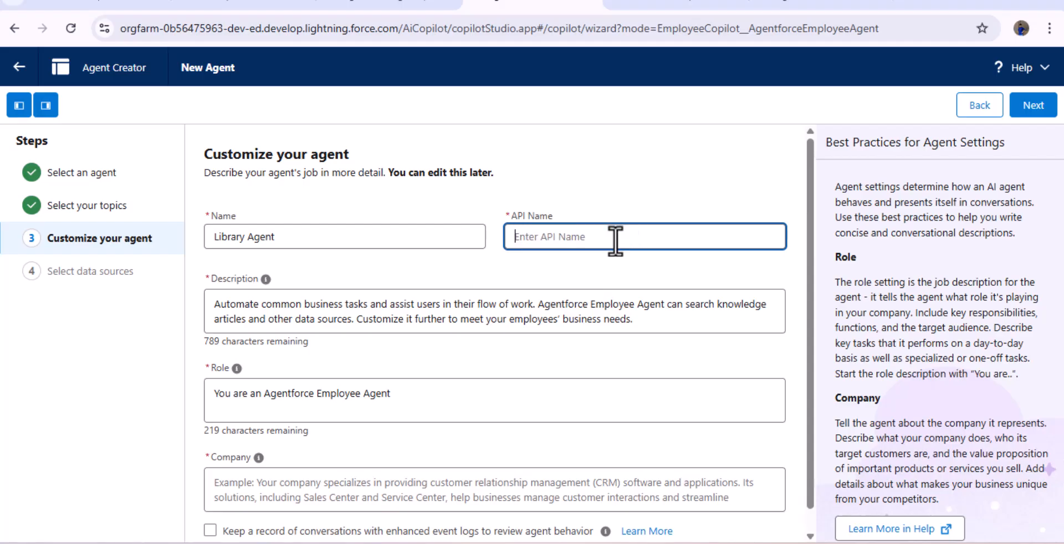
type("Library_Agent")
- Replace the description with "The job of this agent is to work with Book Management, recommending books and creating book records in the system."
left_click(459, 306)
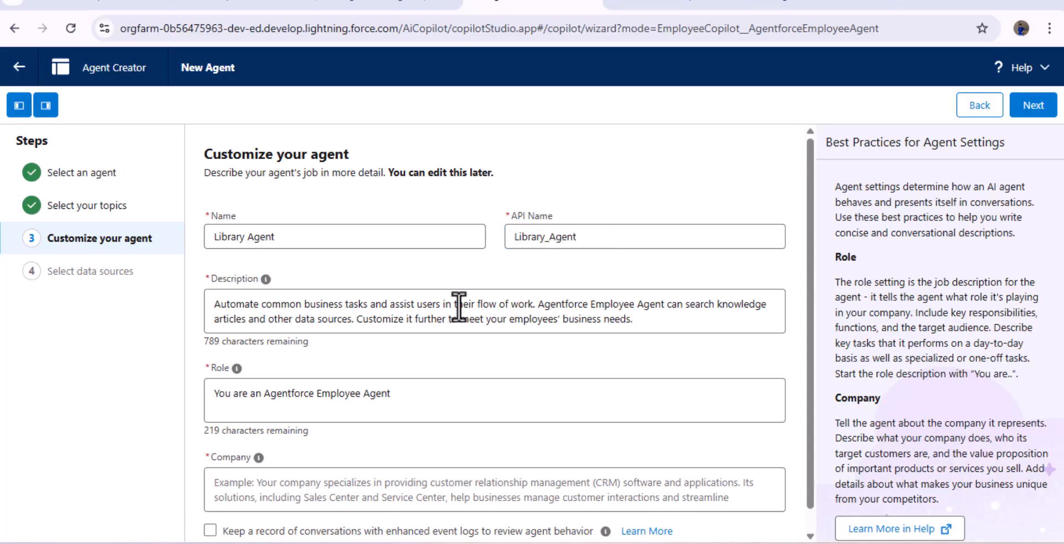
double_click(459, 307)
key("ctrl+a")
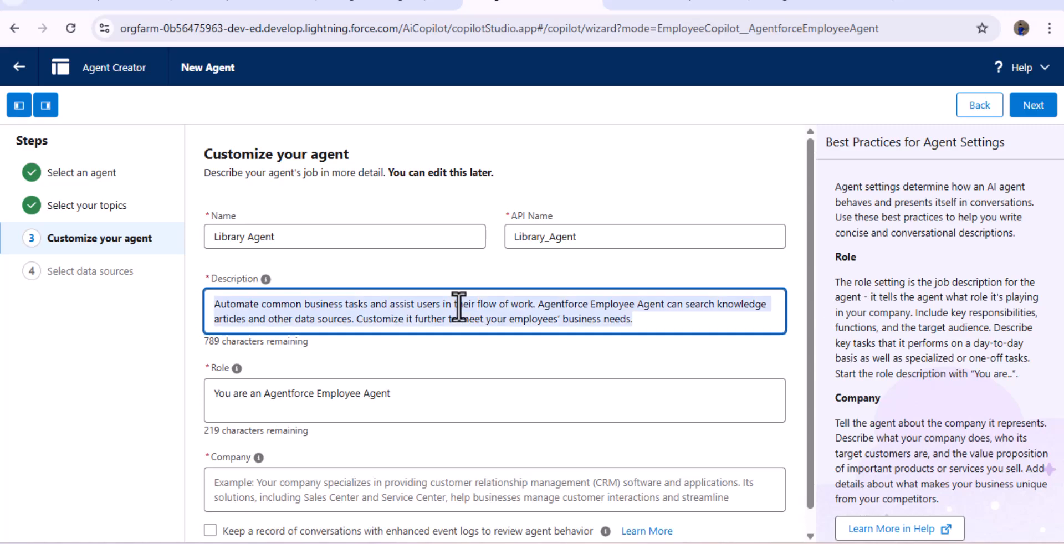
key("BackSpace")
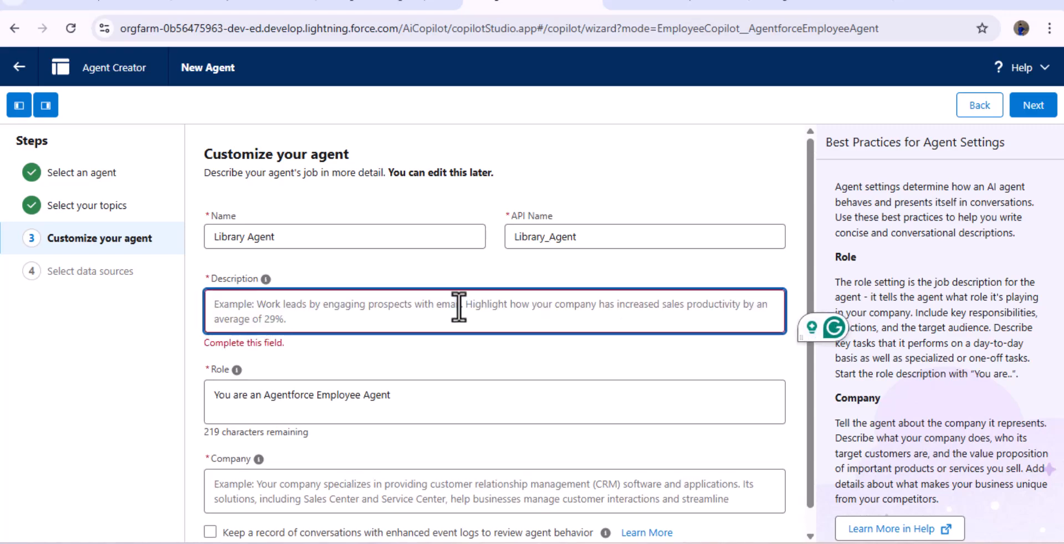
type("The job ")
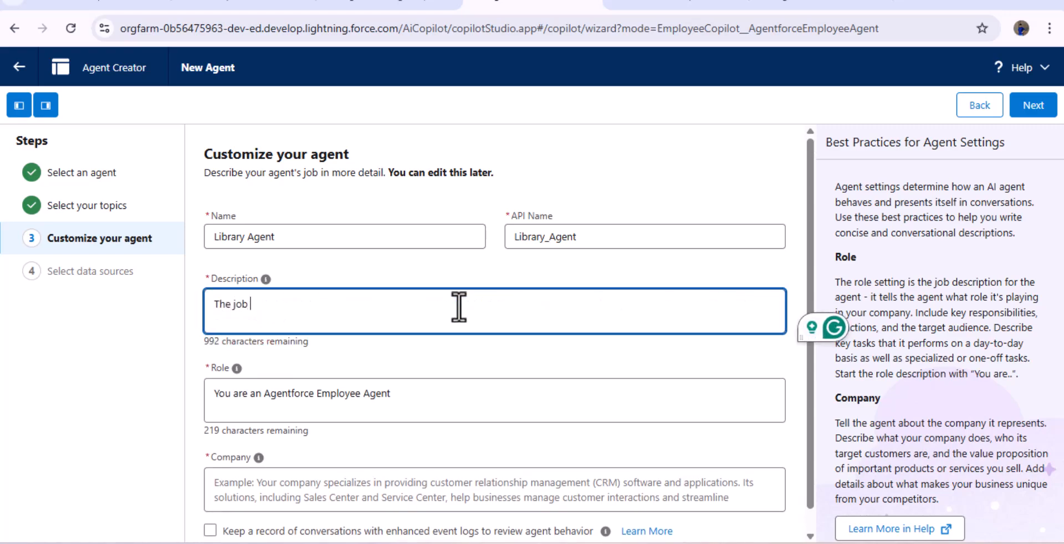
type("of this age")
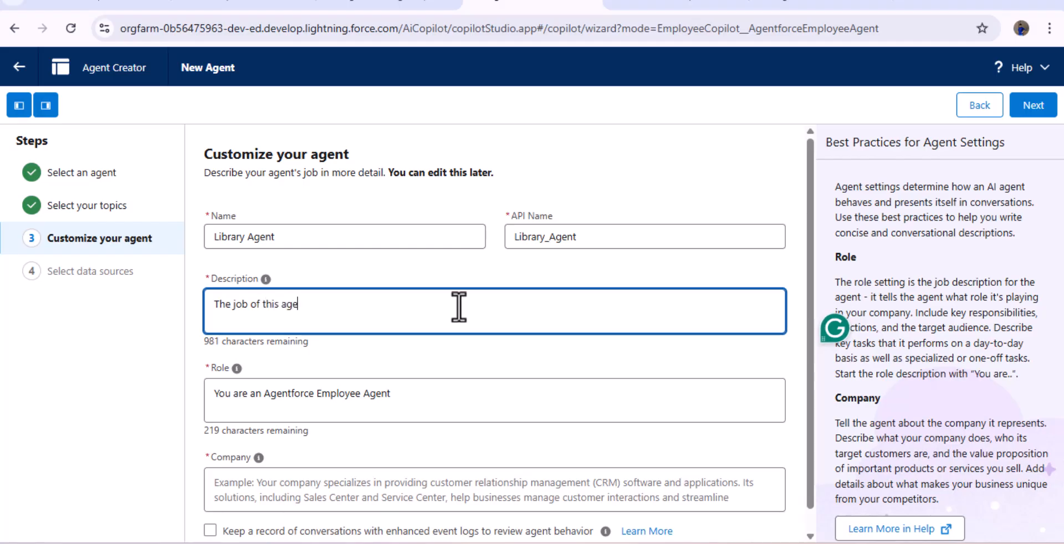
type("nt is to work with")
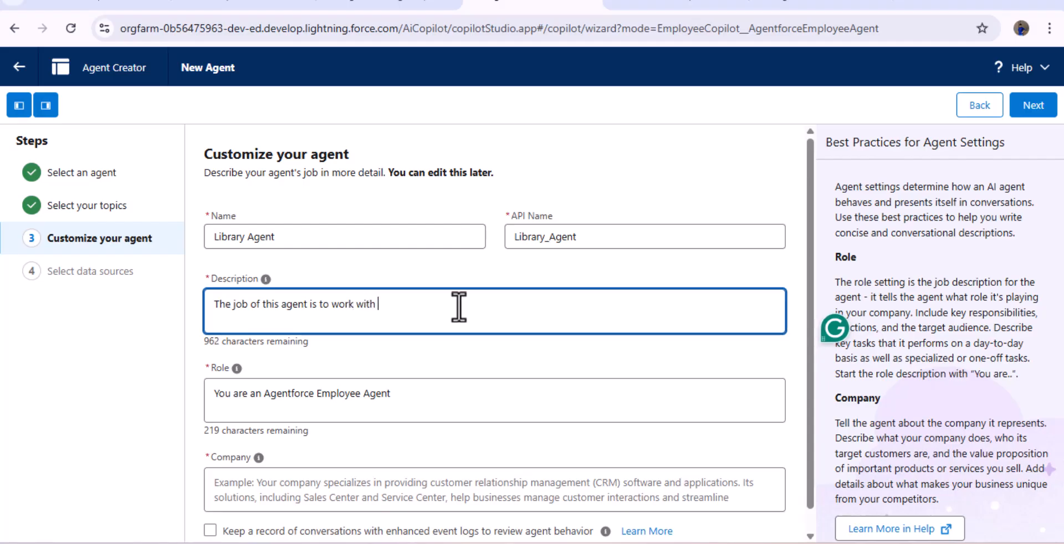
type(" Book Manageme")
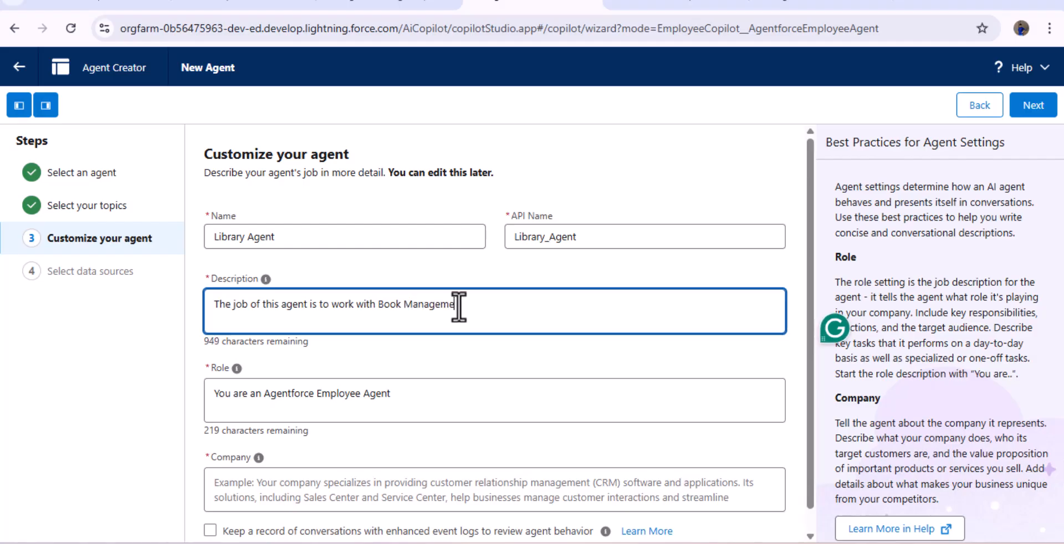
type("nt, recomand")
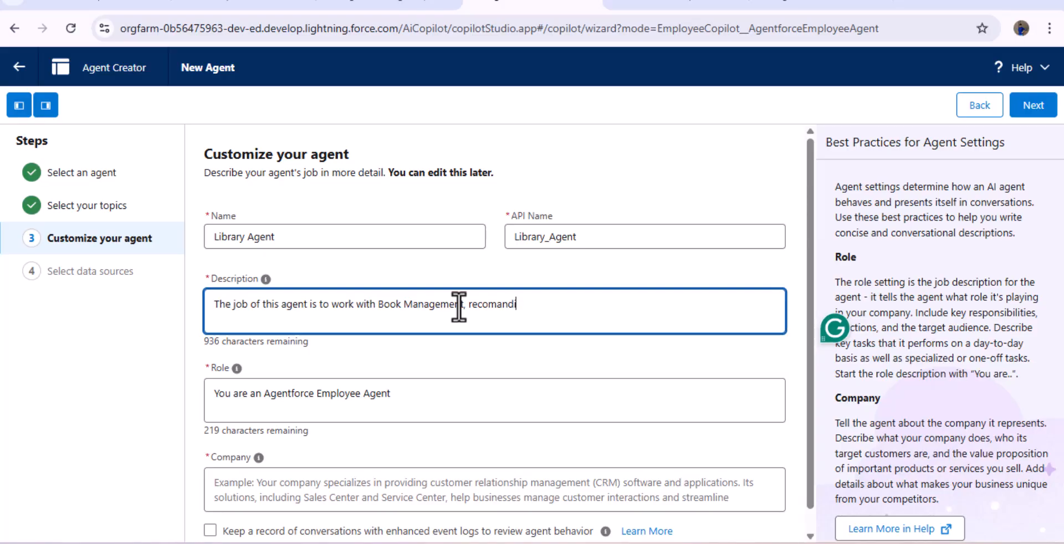
type("ding books and creat")
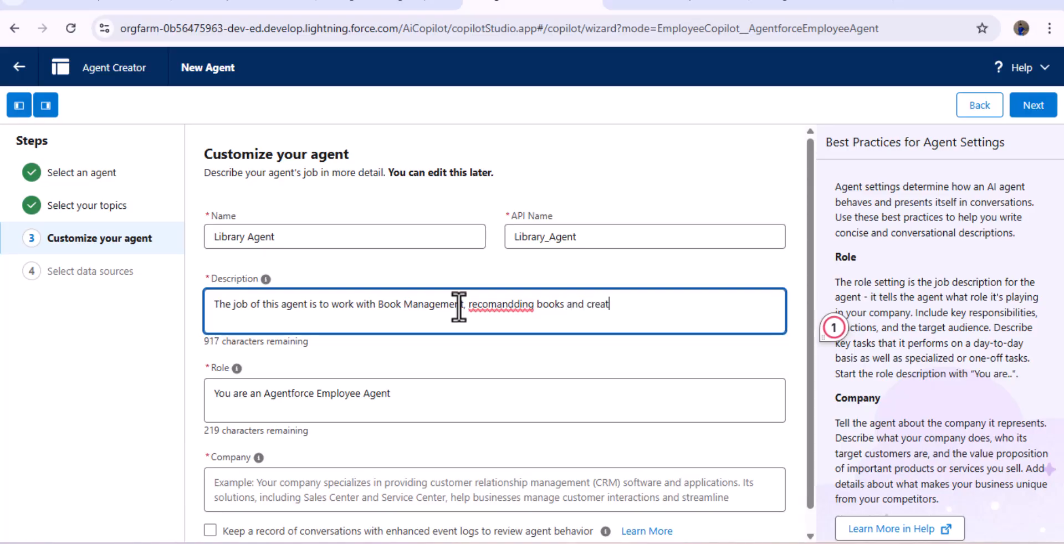
type("ing books ")
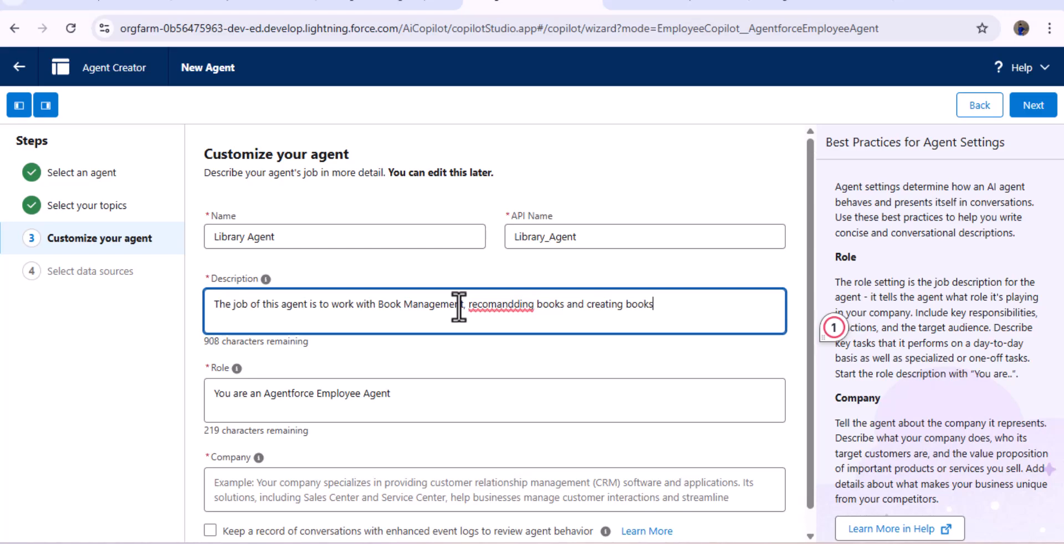
type("record")
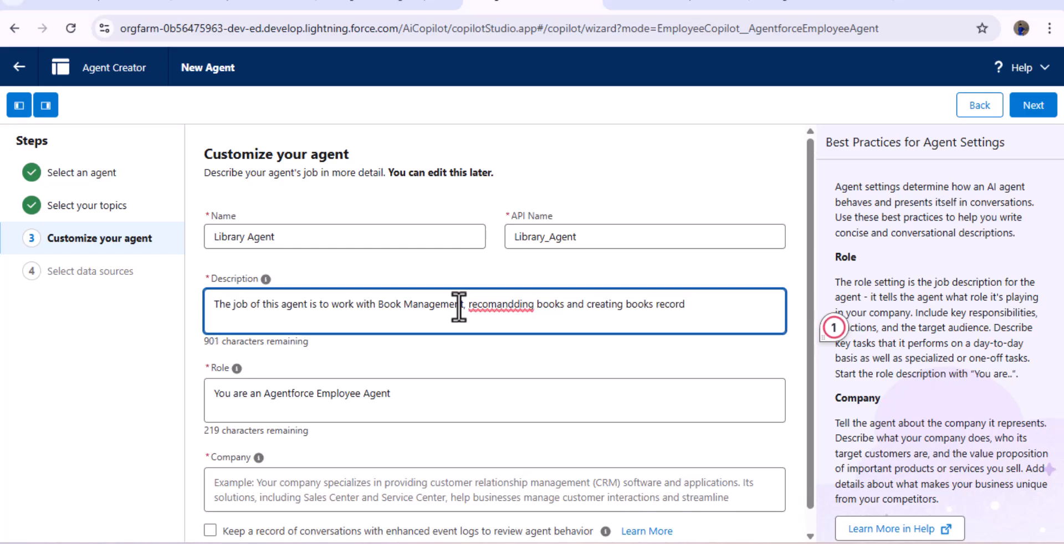
type("s")
key("BackSpace")
type("s in thn system.")
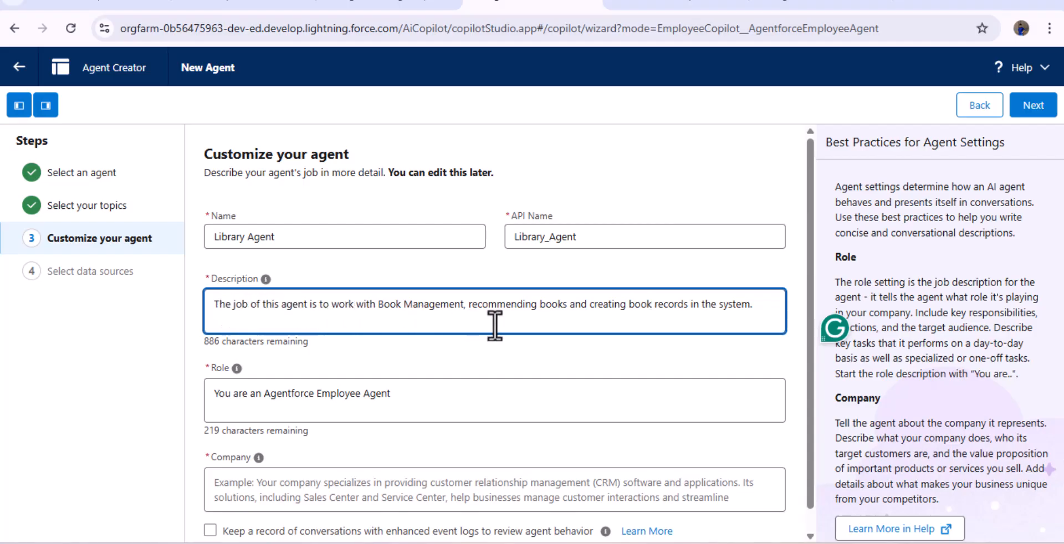
- Replace the role text with "You are an agentforce employee agent and your job is only to handle books in this org."
left_click(311, 393)
key("ctrl+a")
key("BackSpace")
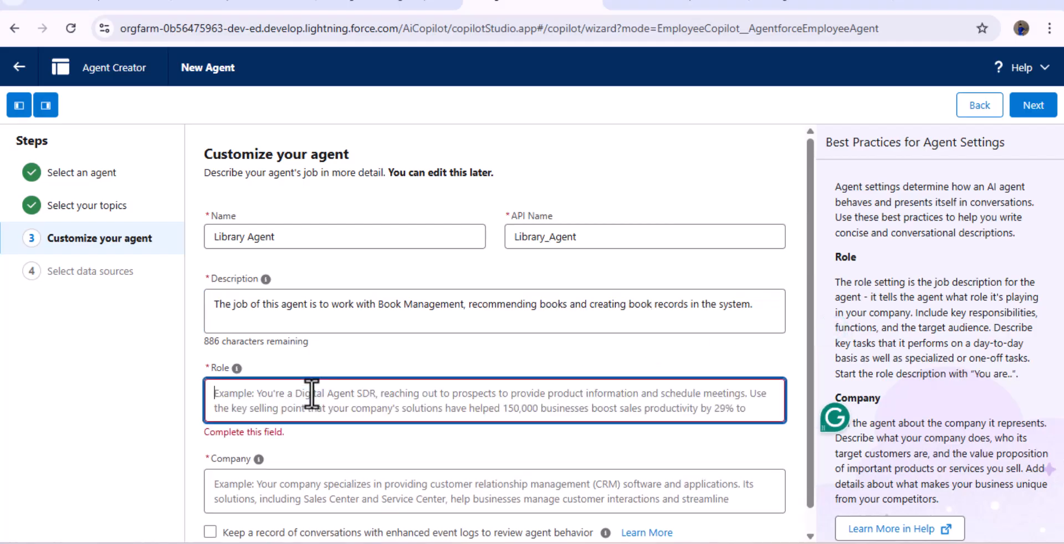
type("You a")
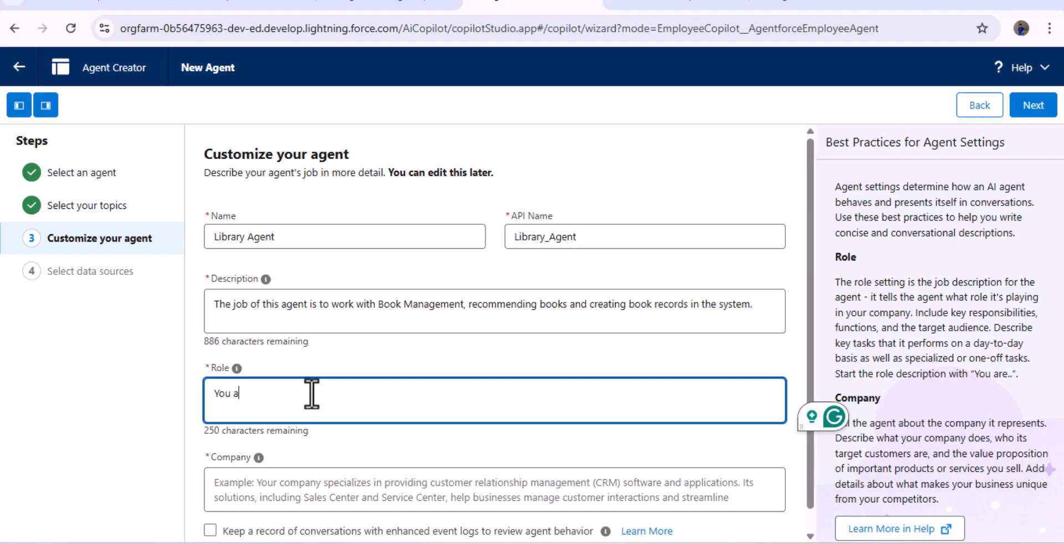
type("re an agentfo")
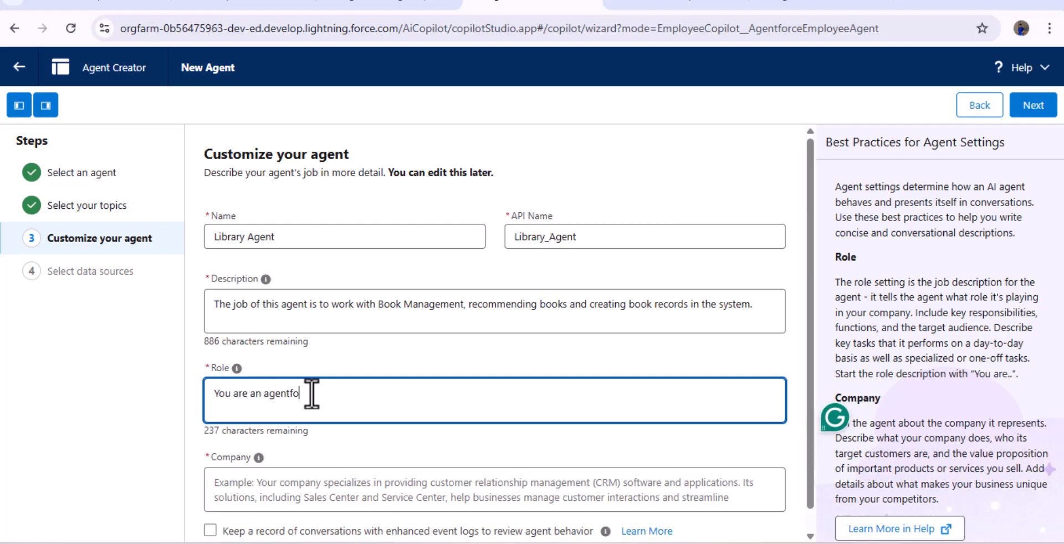
type("rce emplo")
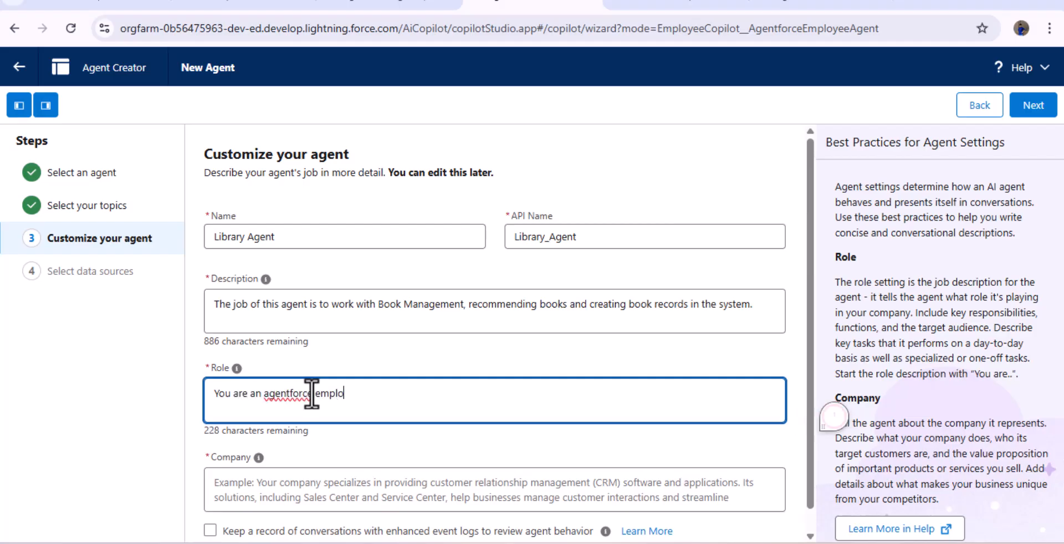
type("yee agent ")
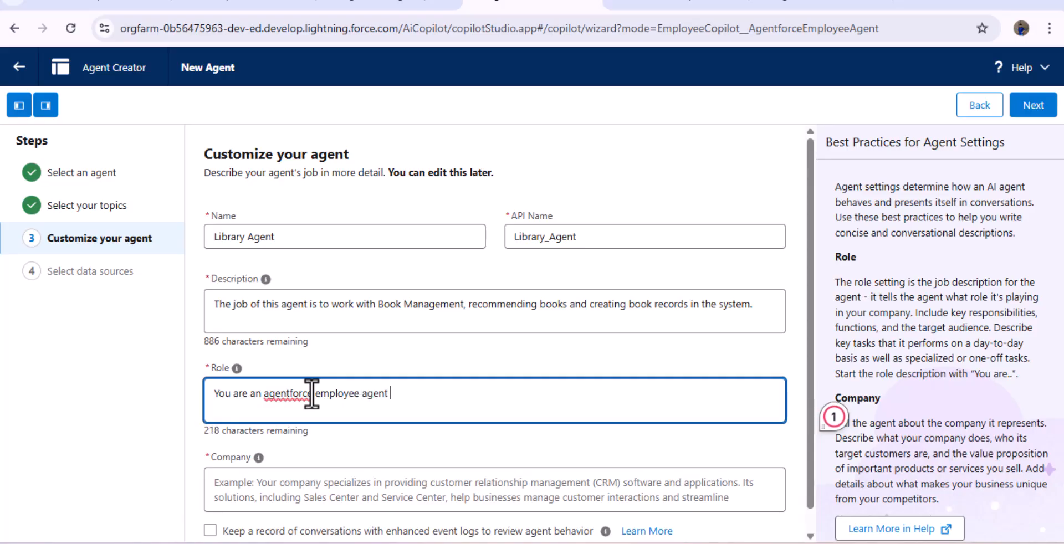
type("and your ")
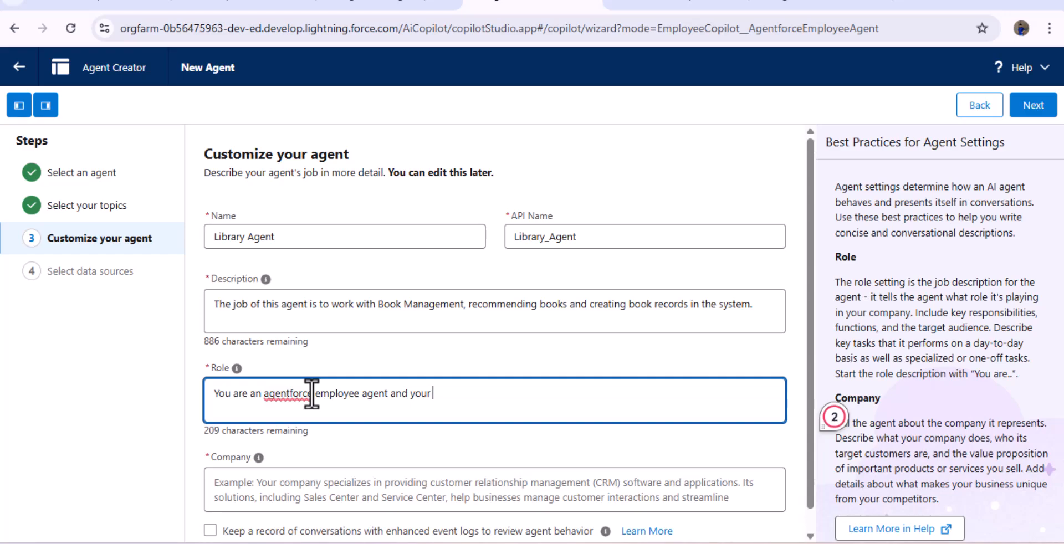
type("job")
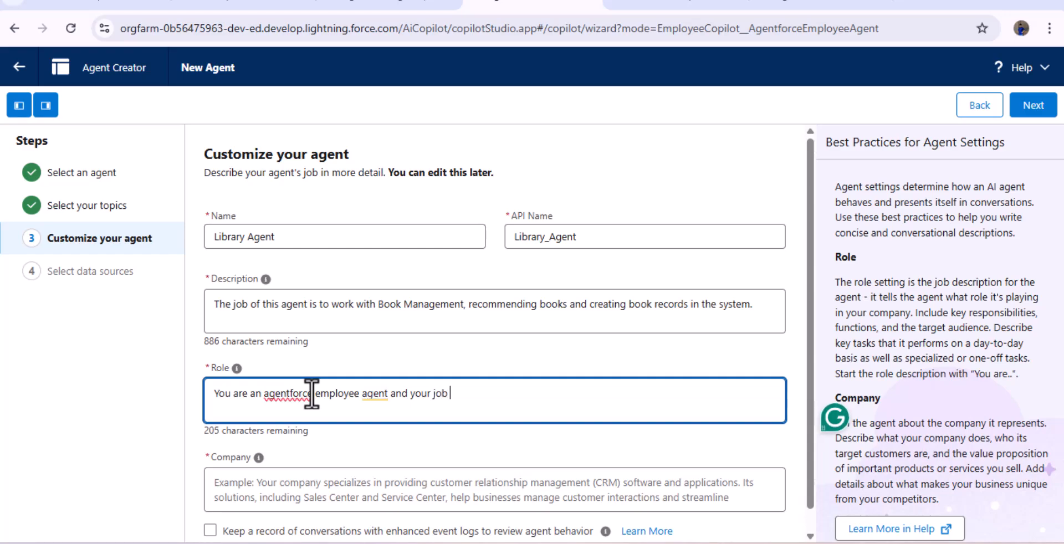
type(" is only to")
key("BackSpace")
type("to handle")
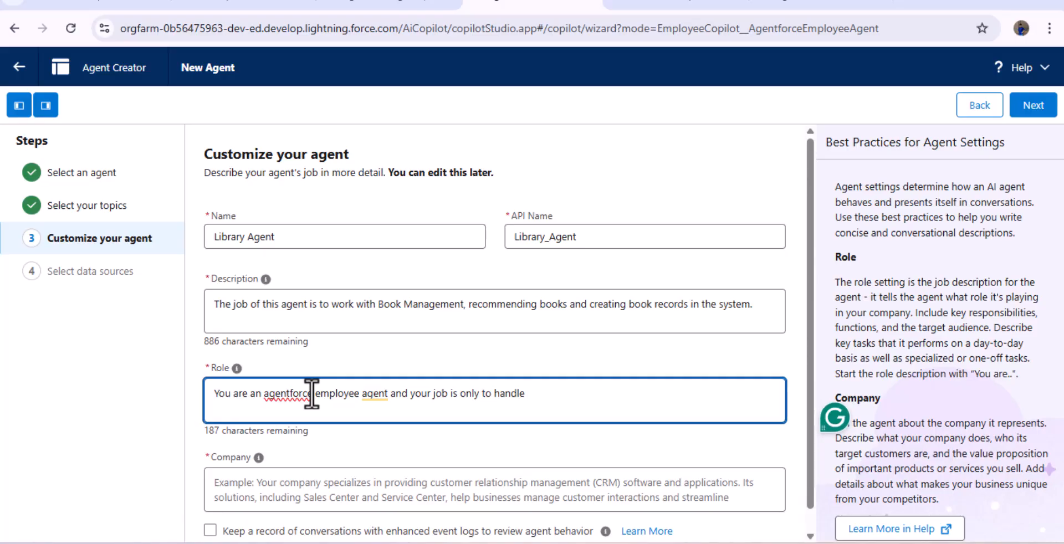
type(" books in this org")
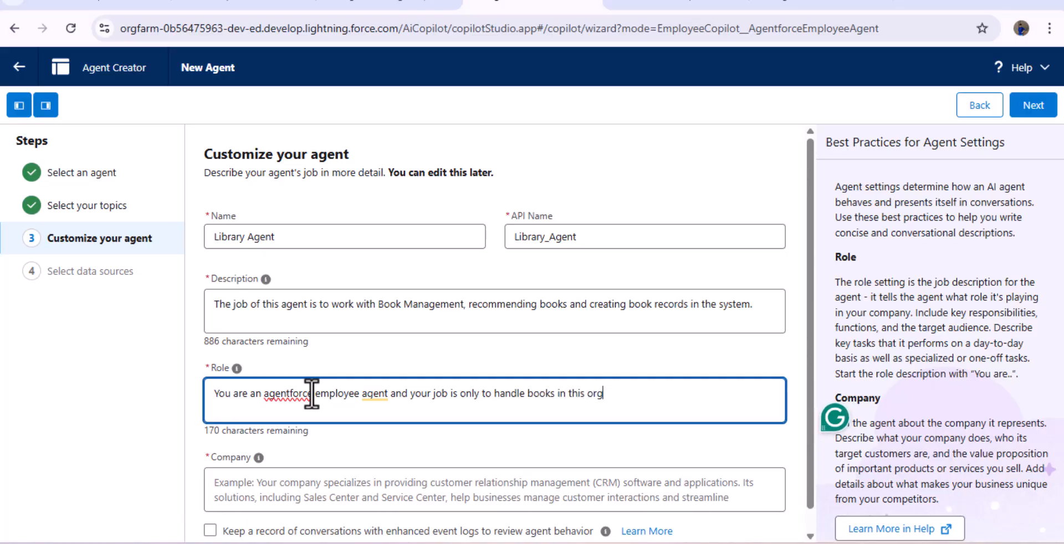
type(".")
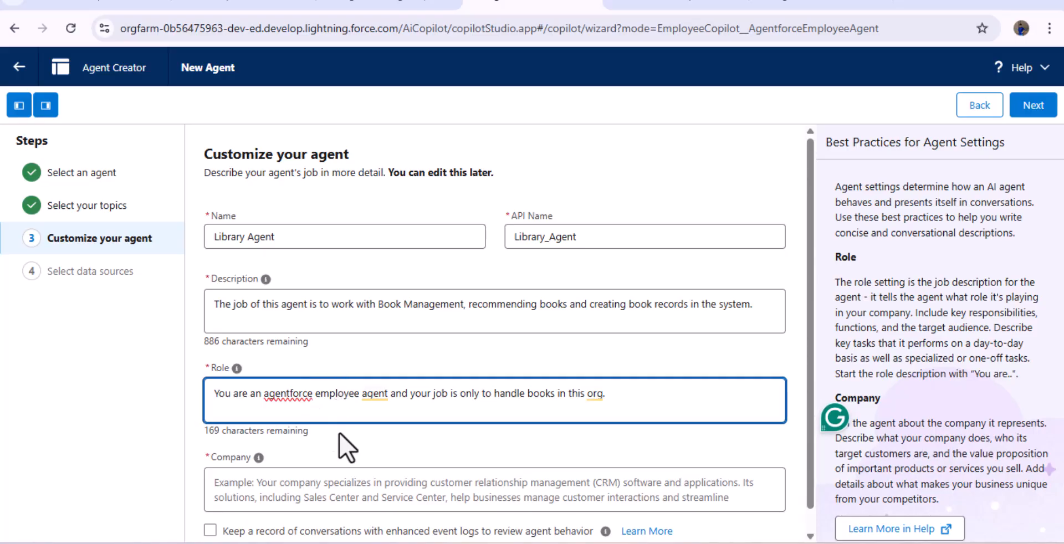
- Enter "Book Management" as the company and continue to the optional data source selection
left_click(322, 483)
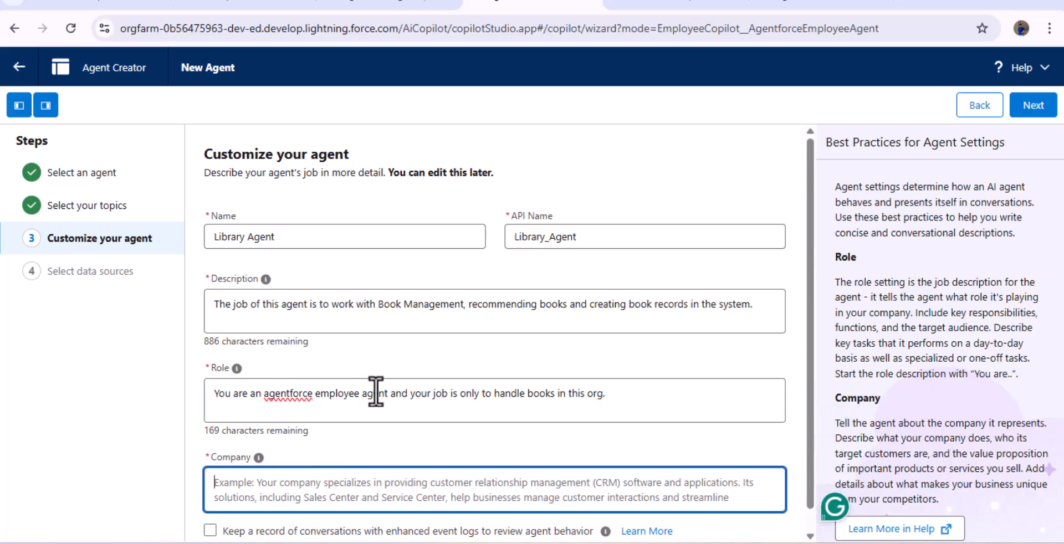
type("Book ")
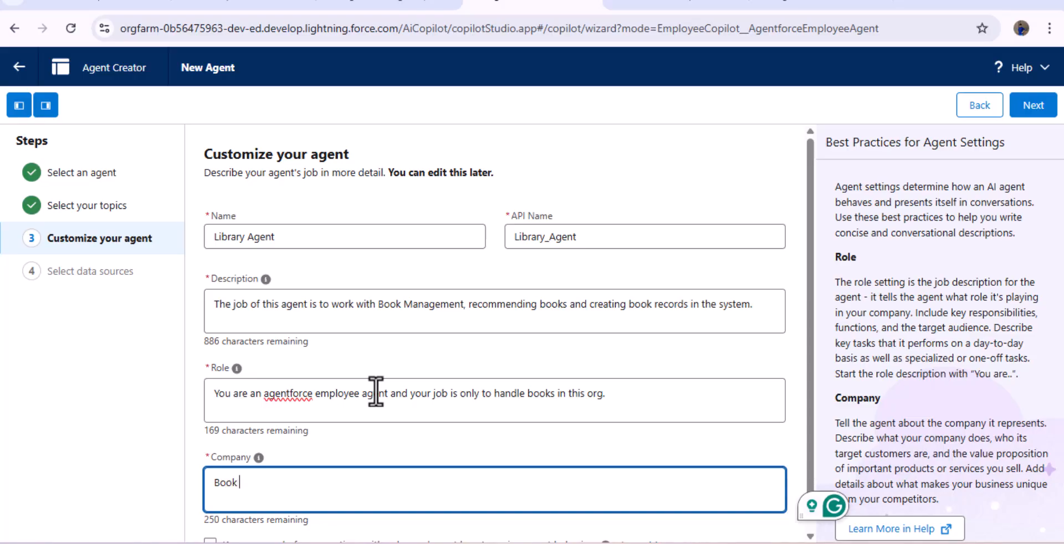
type("Management")
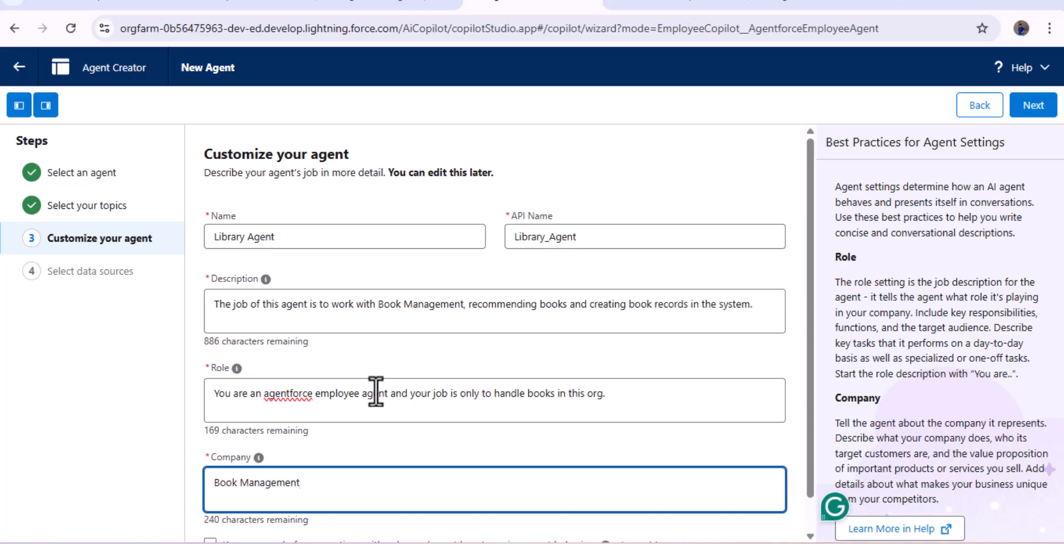
left_click(331, 453)
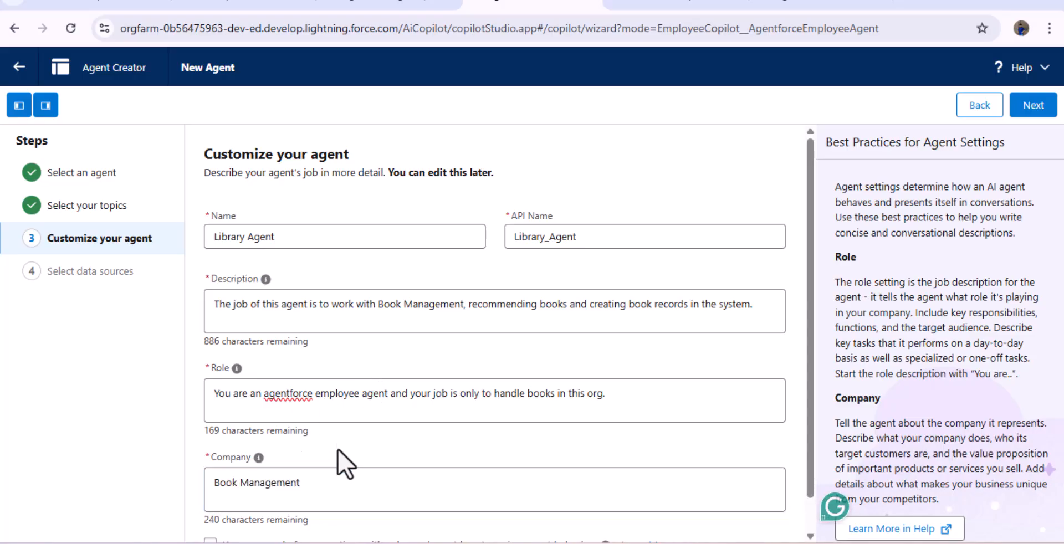
scroll(338, 450, "down", 1)
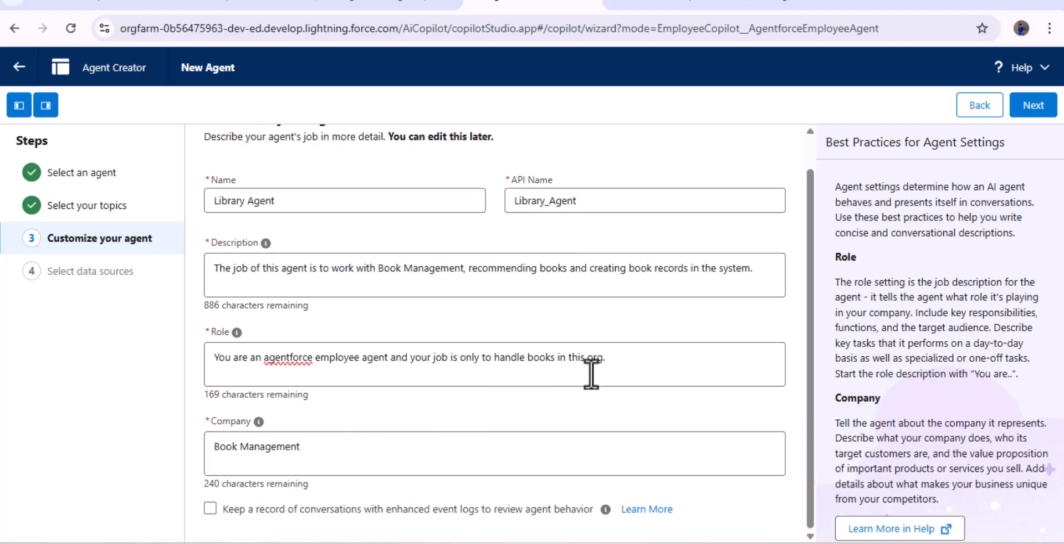
scroll(601, 373, "up", 1)
left_click(1023, 108)
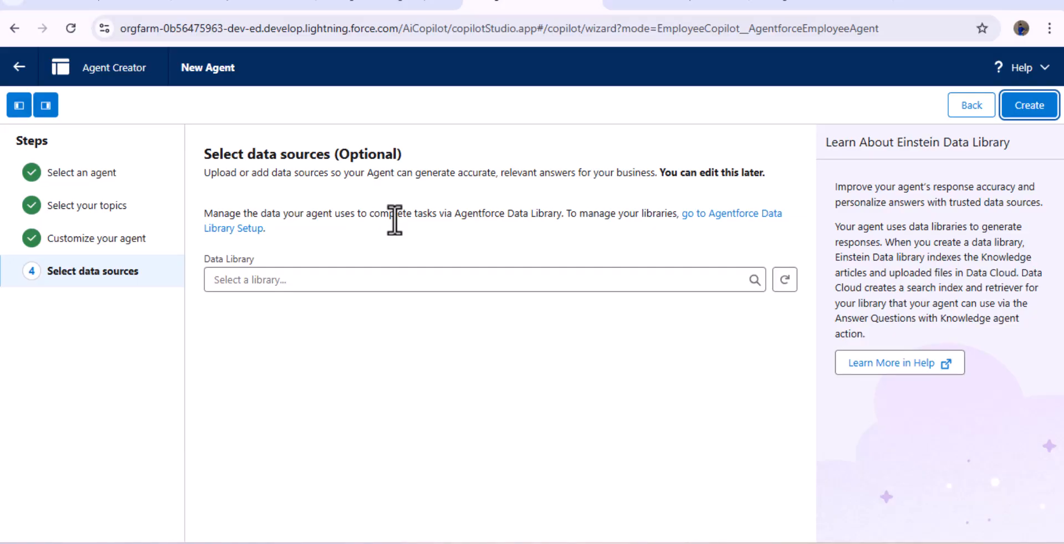
- Switch to the Agentforce Data Library setup page and review the Library Data library's build status and uploaded files
left_click(273, 3)
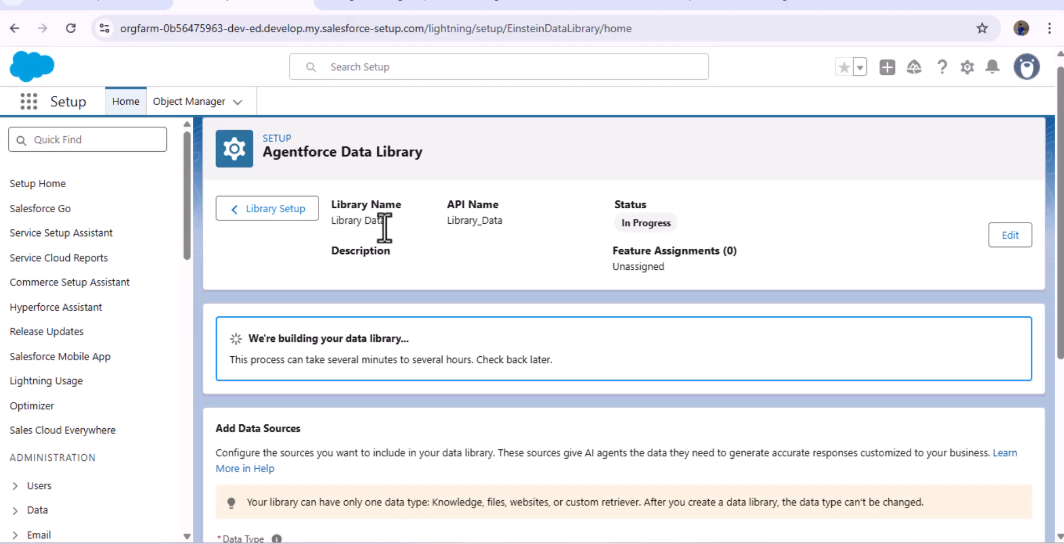
scroll(430, 281, "down", 5)
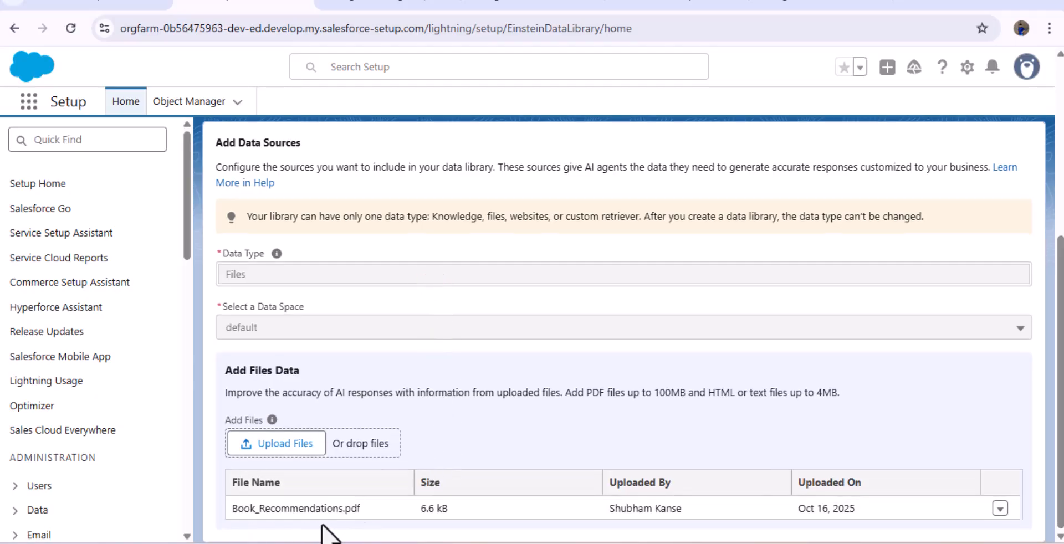
scroll(437, 402, "up", 5)
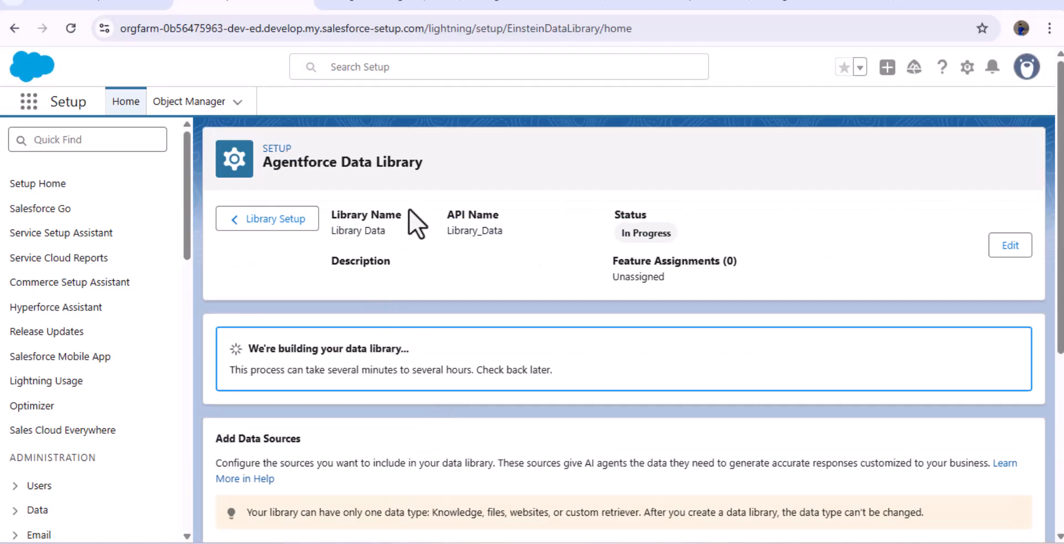
- Return to the agent creation wizard, select Library Data as the data library and create the agent
left_click(533, 6)
left_click(284, 281)
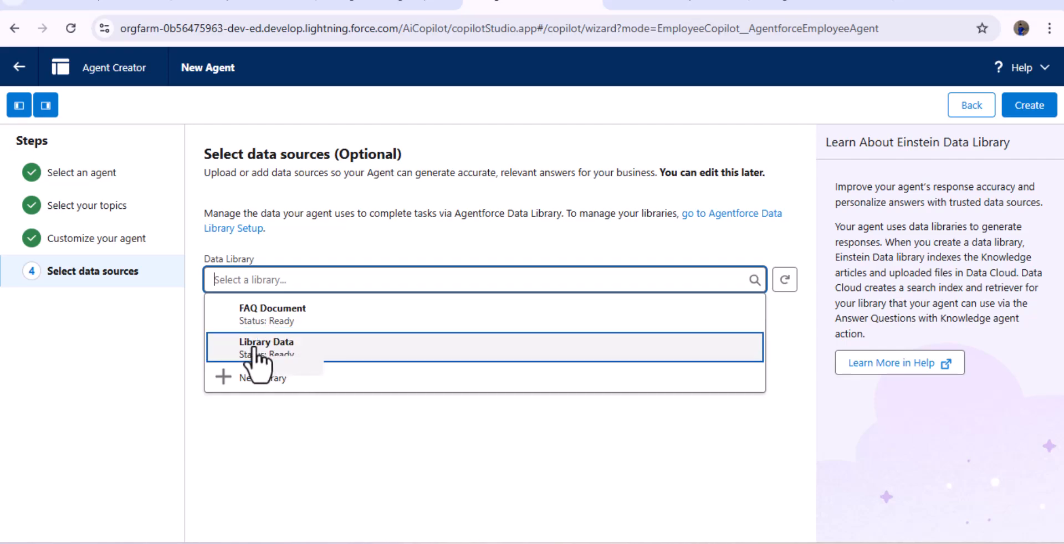
left_click(348, 350)
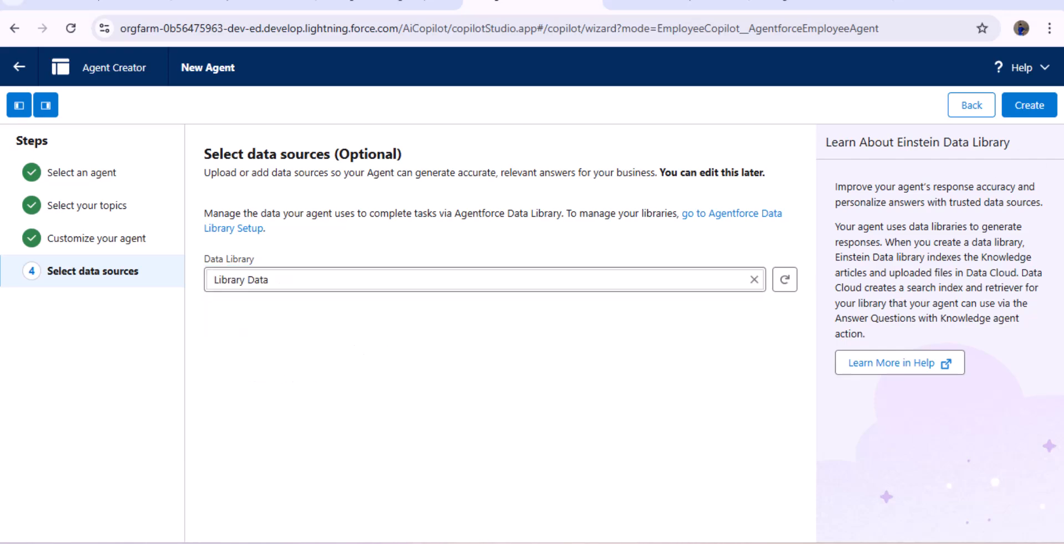
left_click(1028, 105)
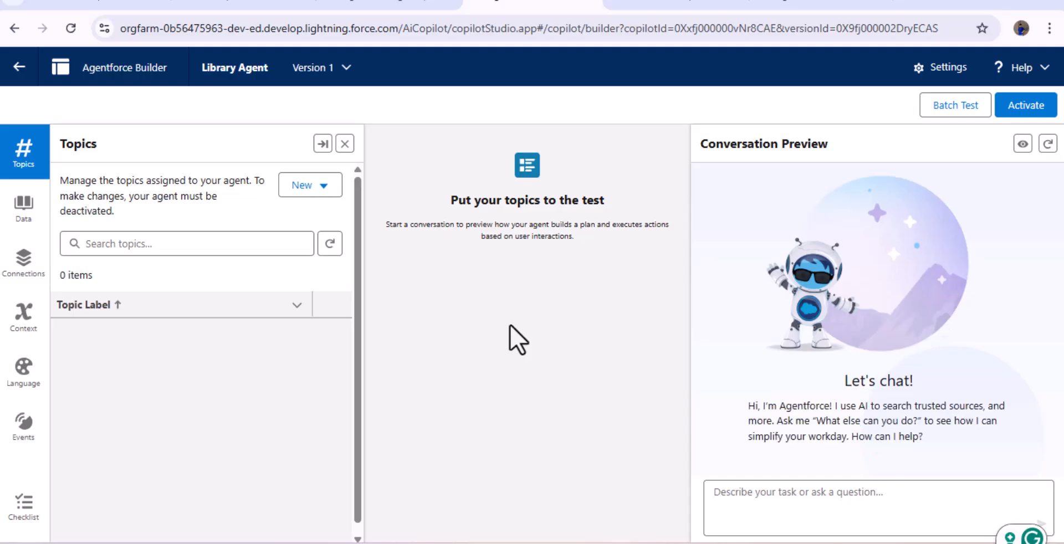
- Switch to Book_Recommendations.pdf and review its recommended books by category, from Fiction through Motivation & Mindset
key("alt+Tab")
key("alt+Tab")
key("alt+Tab")
key("alt+Tab")
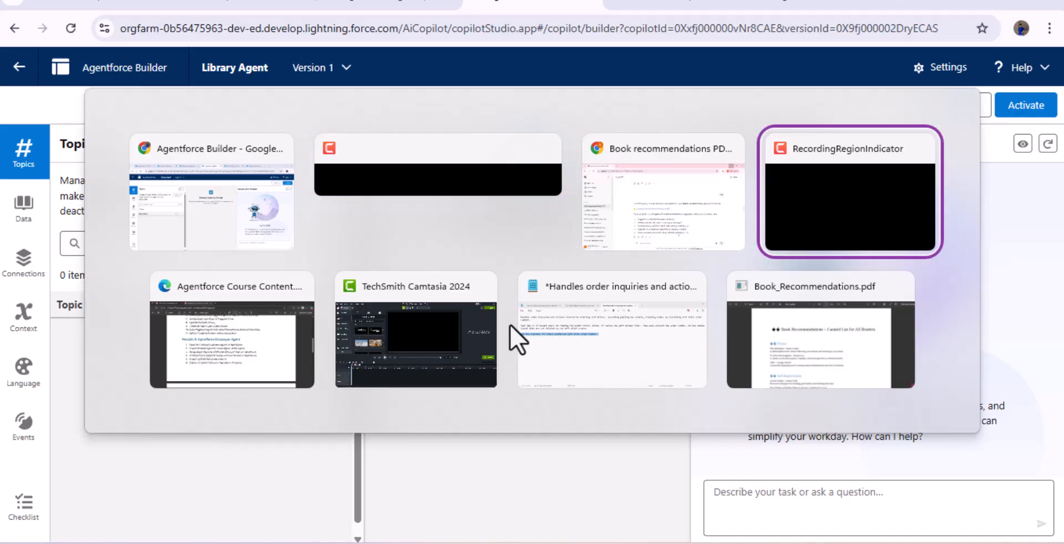
key("alt+Tab")
key("alt+Tab")
key("alt+Tab")
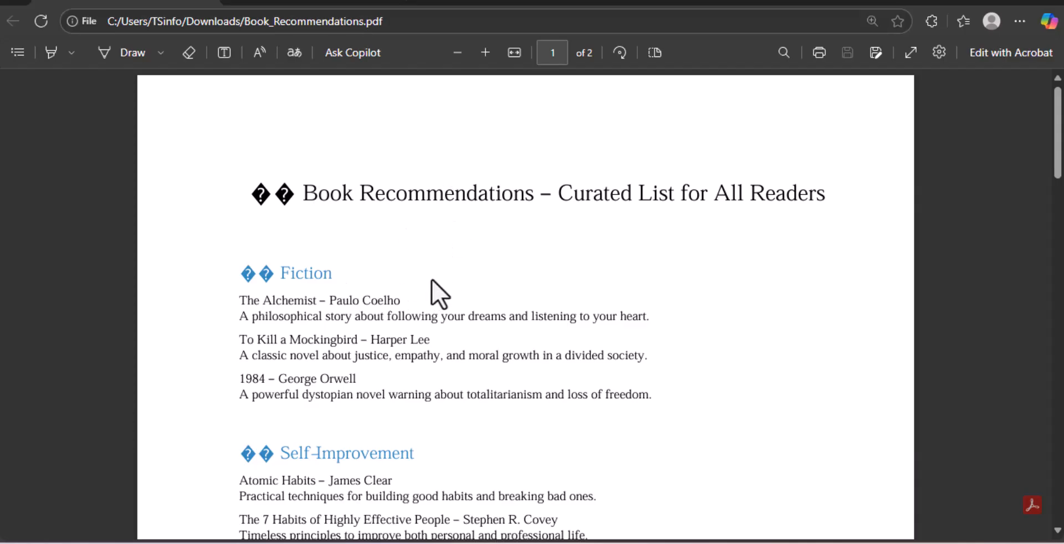
scroll(432, 291, "down", 5)
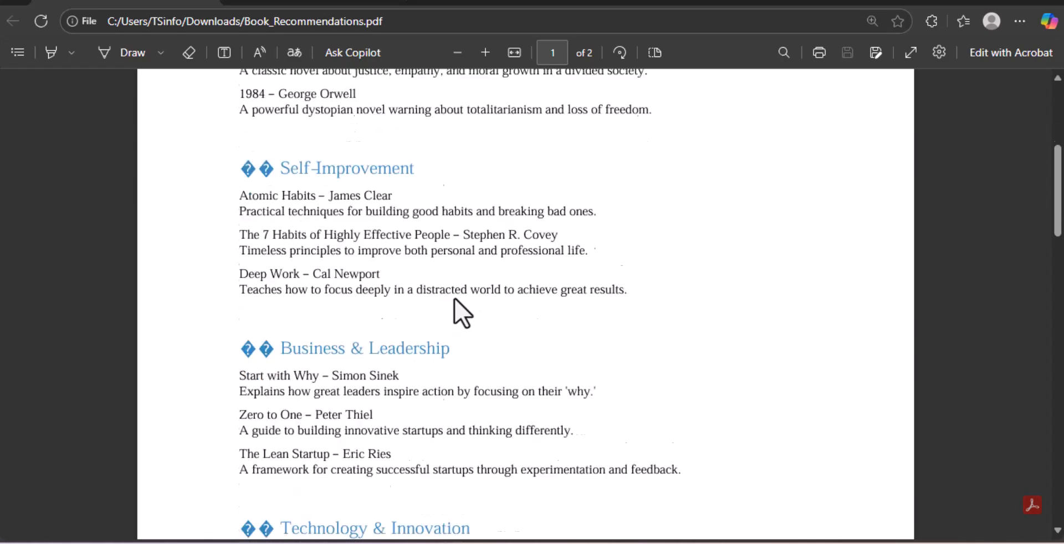
scroll(455, 298, "down", 3)
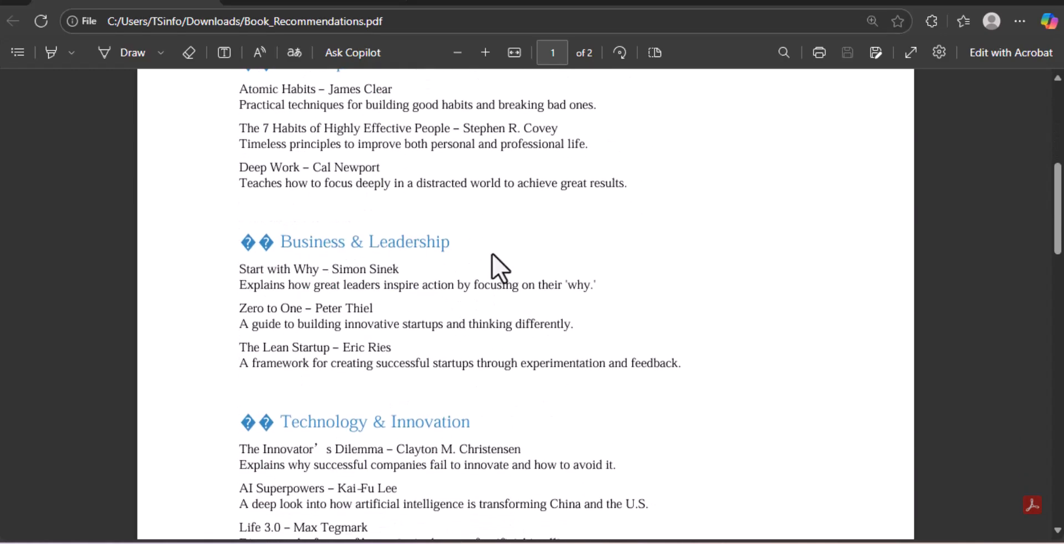
scroll(492, 254, "down", 3)
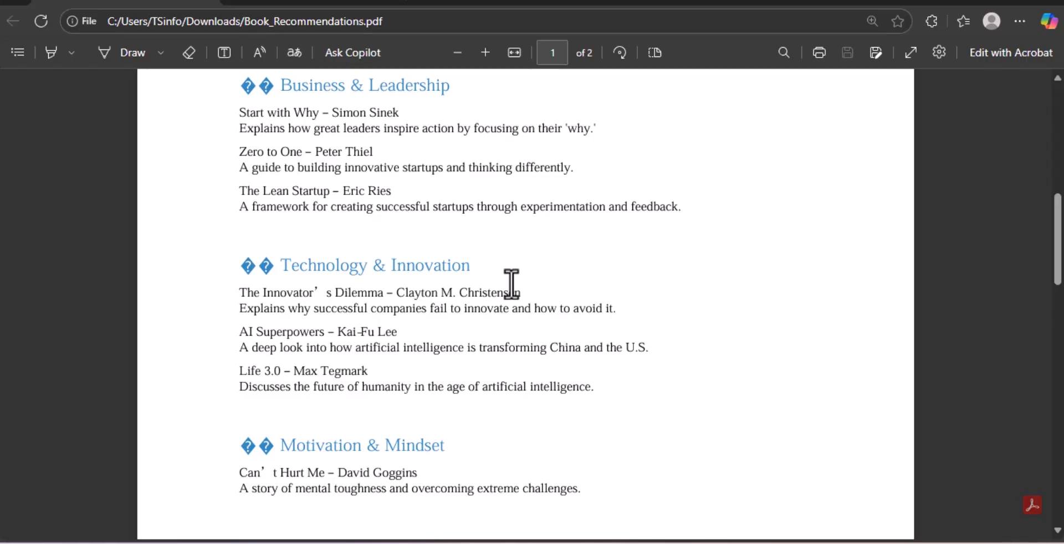
- Back in Agentforce Builder, add the General FAQ topic from the asset library and open that topic's actions
key("alt+Tab")
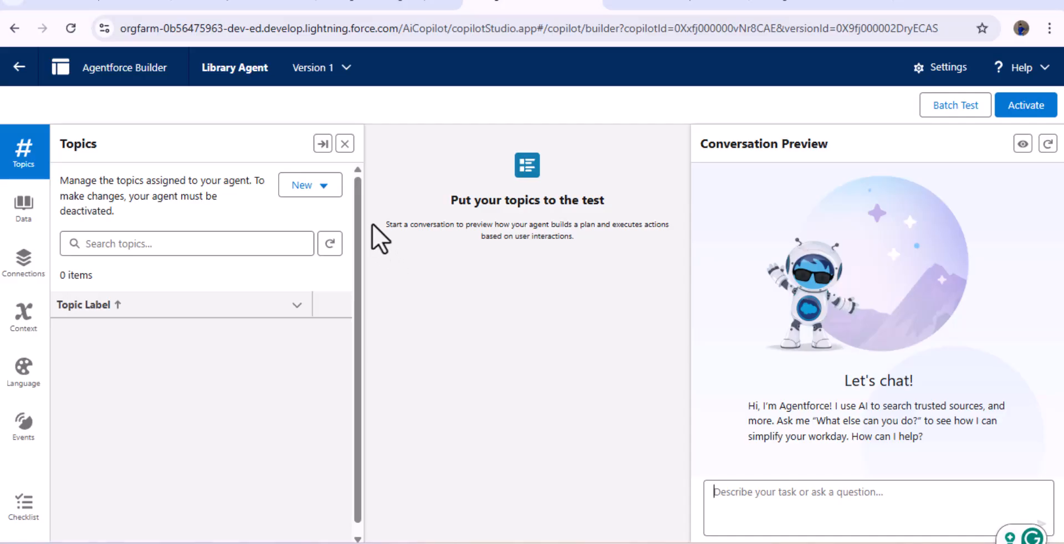
left_click(306, 186)
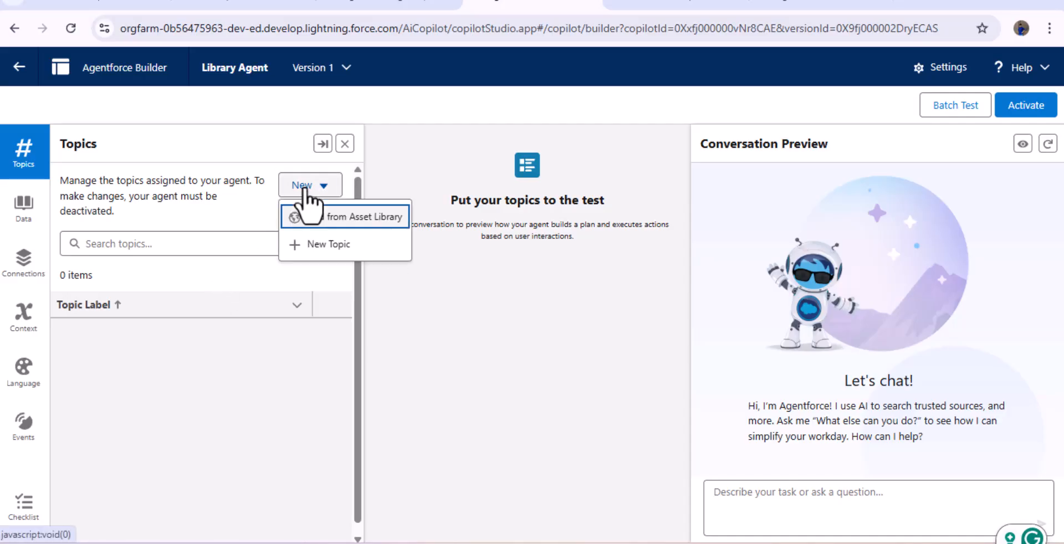
left_click(332, 223)
scroll(274, 319, "down", 5)
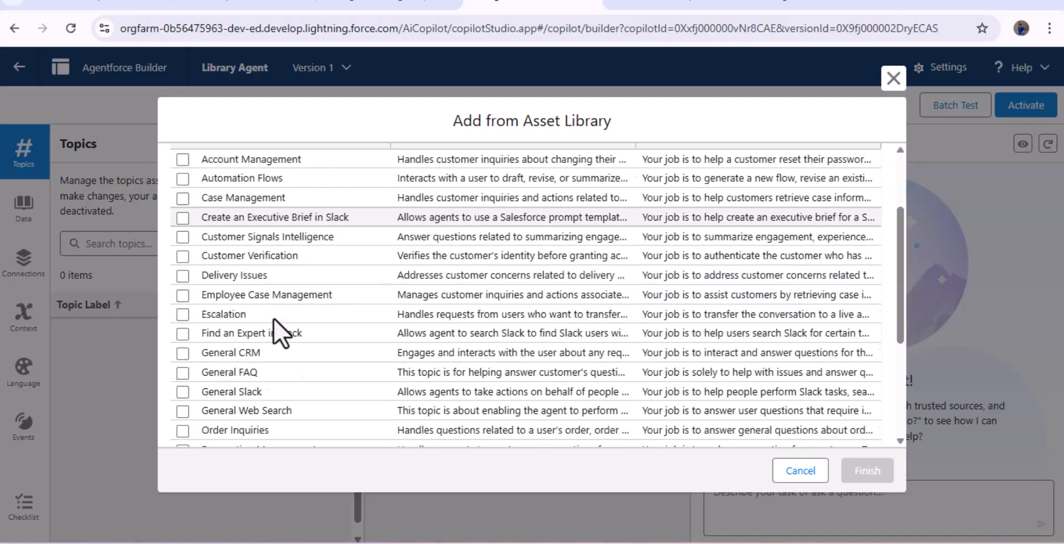
left_click(182, 247)
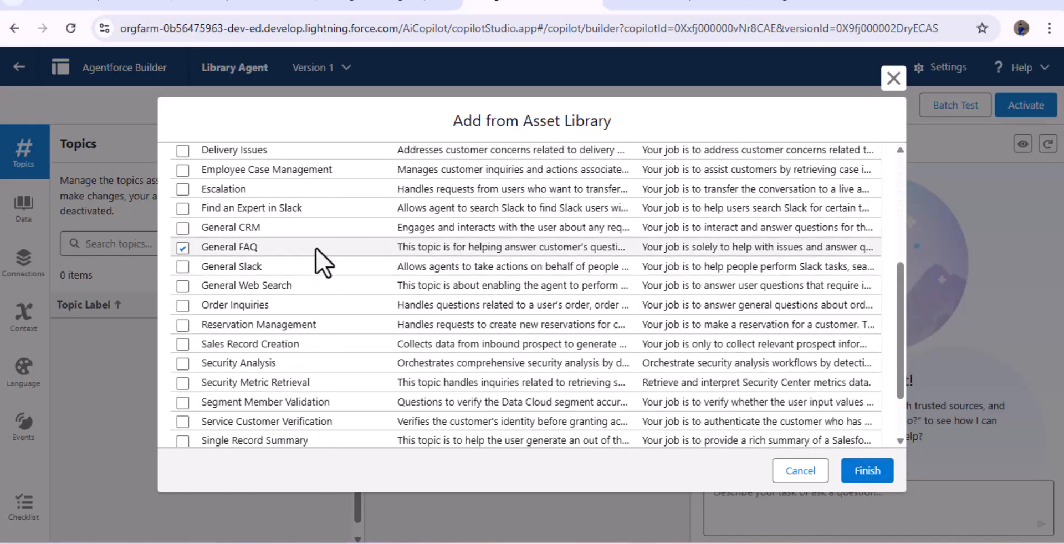
left_click(867, 471)
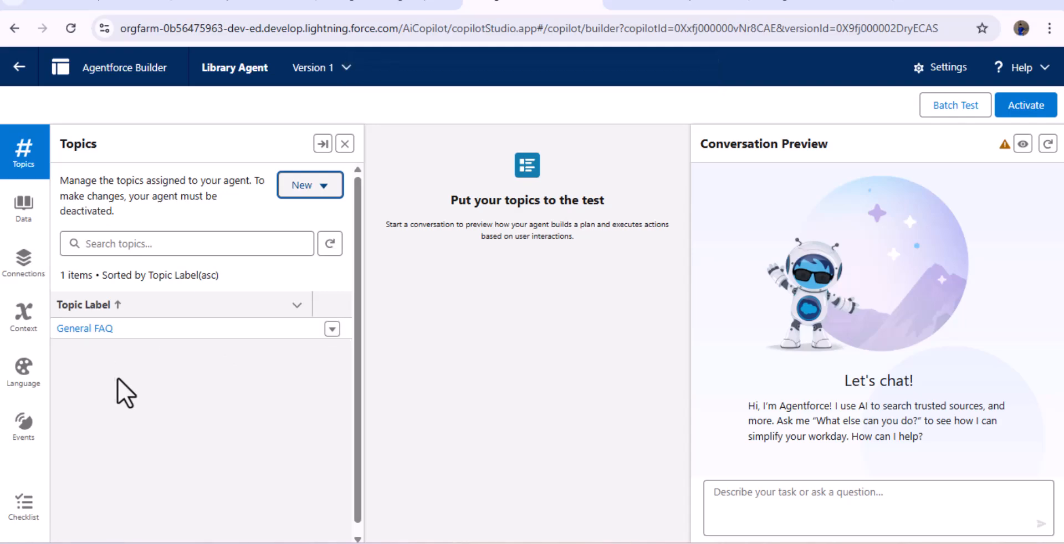
left_click(83, 329)
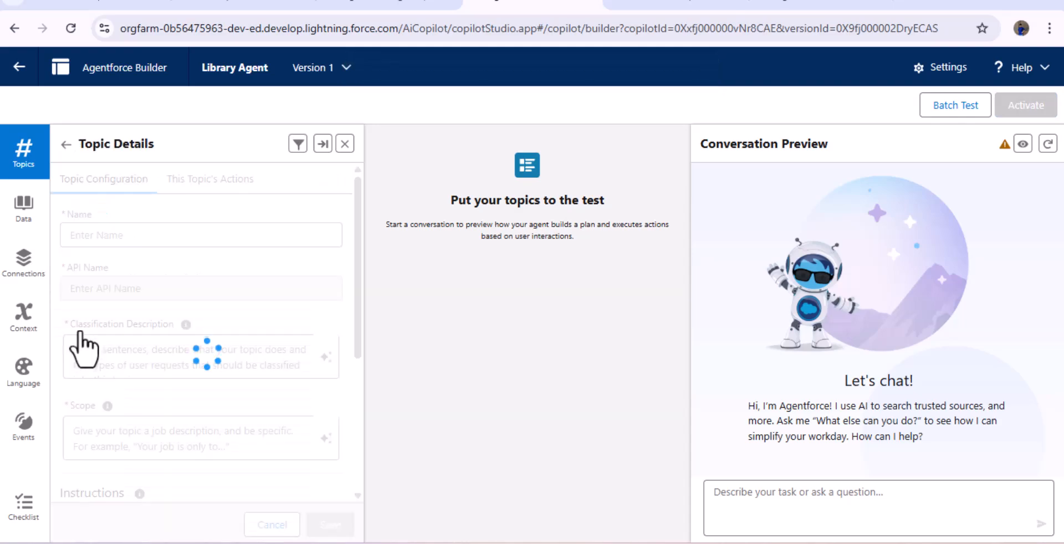
left_click(195, 183)
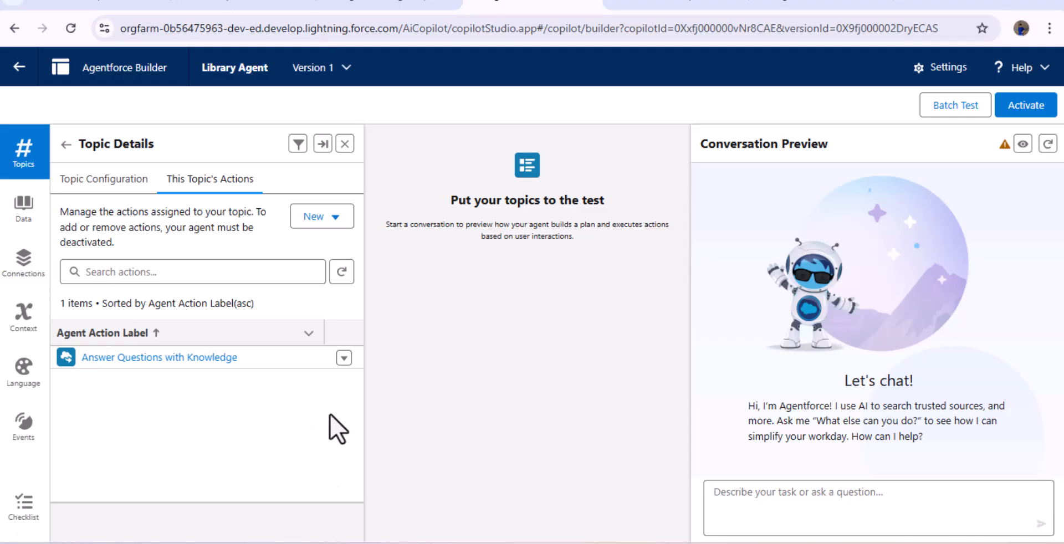
- In Salesforce Setup, open the current user's advanced details and show the complete list of permission set assignments
left_click(279, 6)
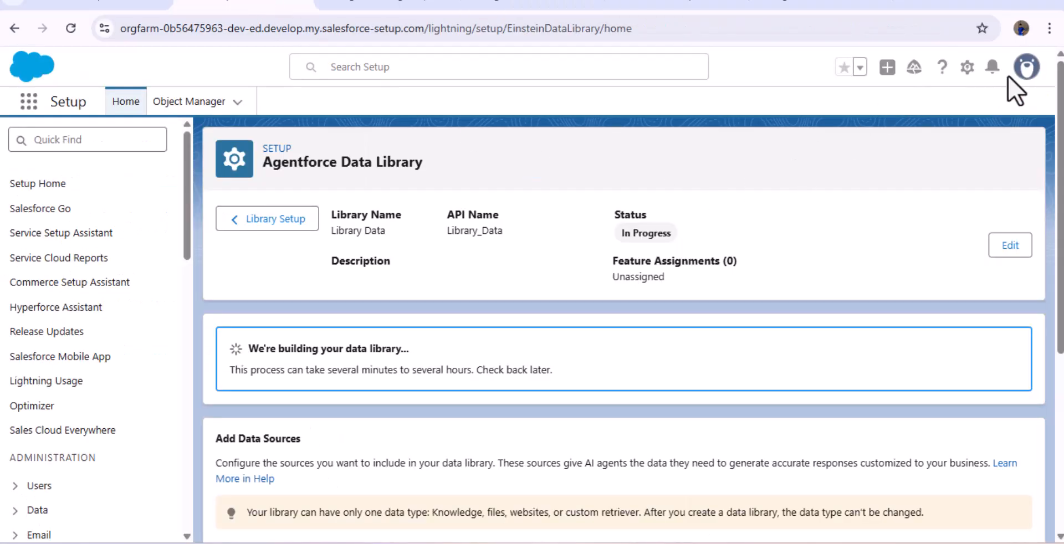
left_click(1026, 67)
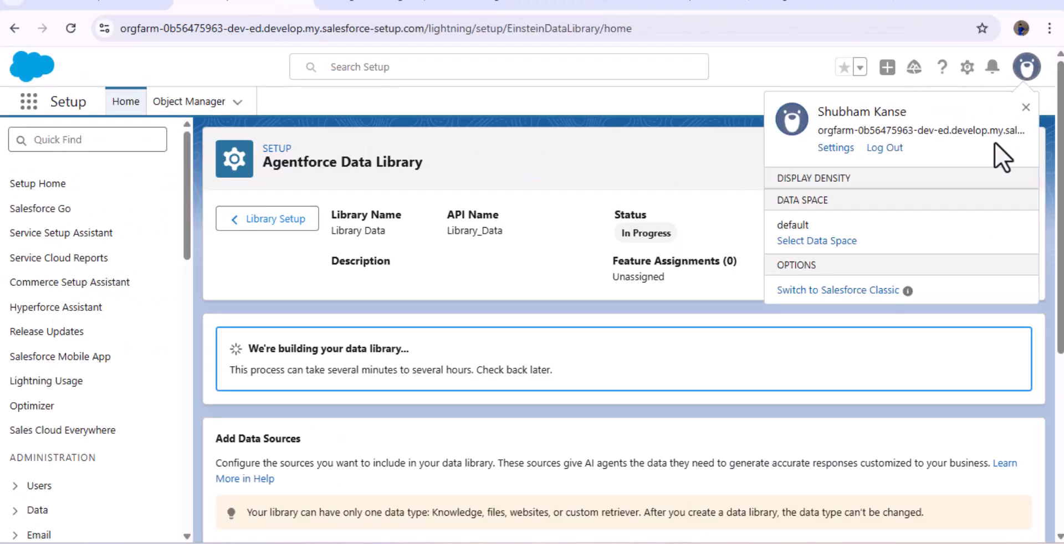
left_click(825, 148)
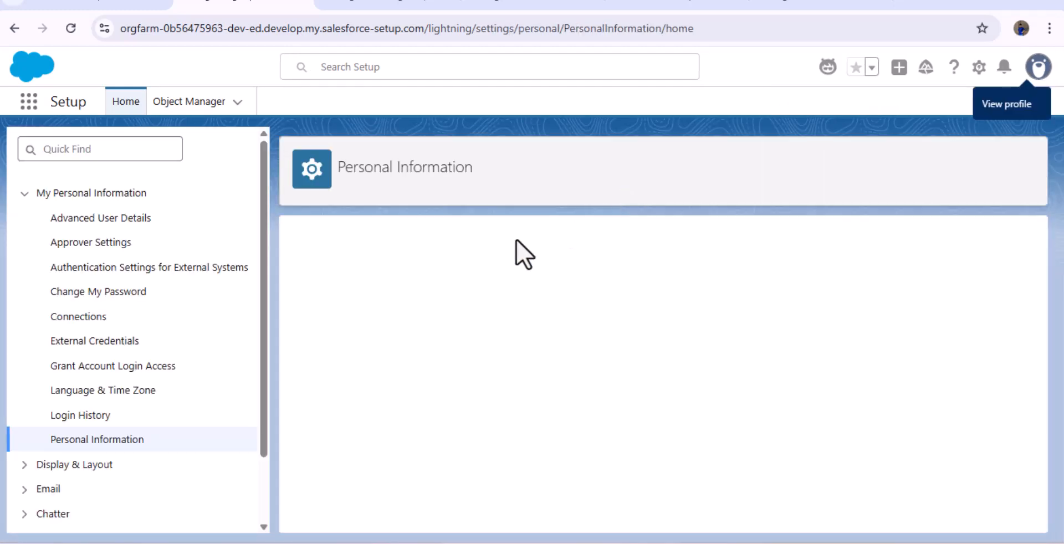
left_click(111, 218)
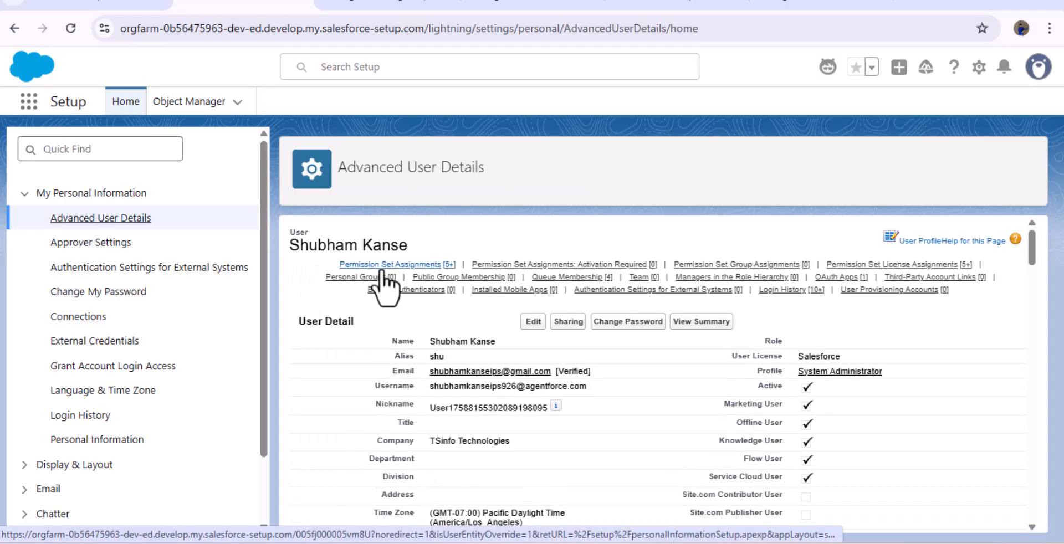
left_click(395, 271)
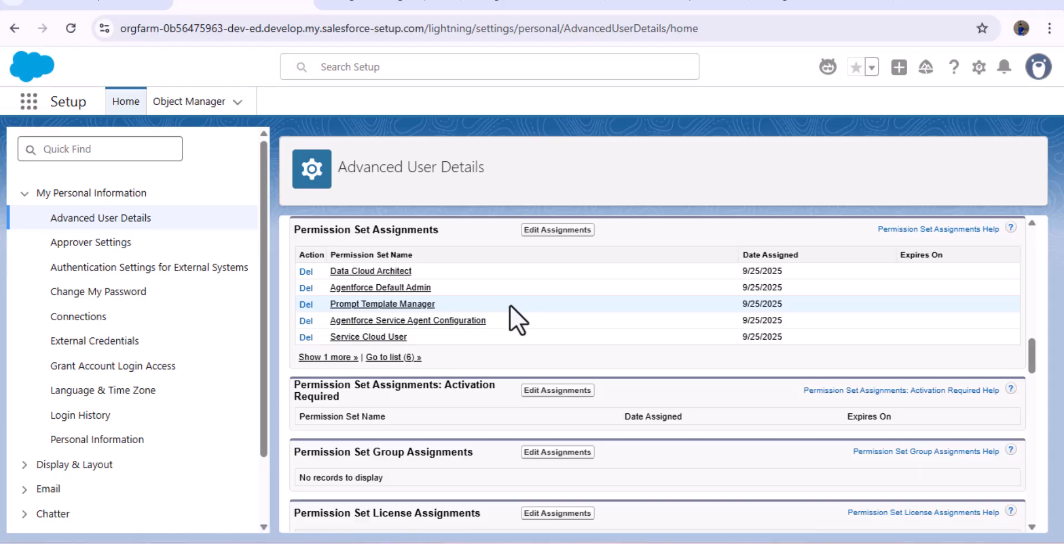
left_click(335, 358)
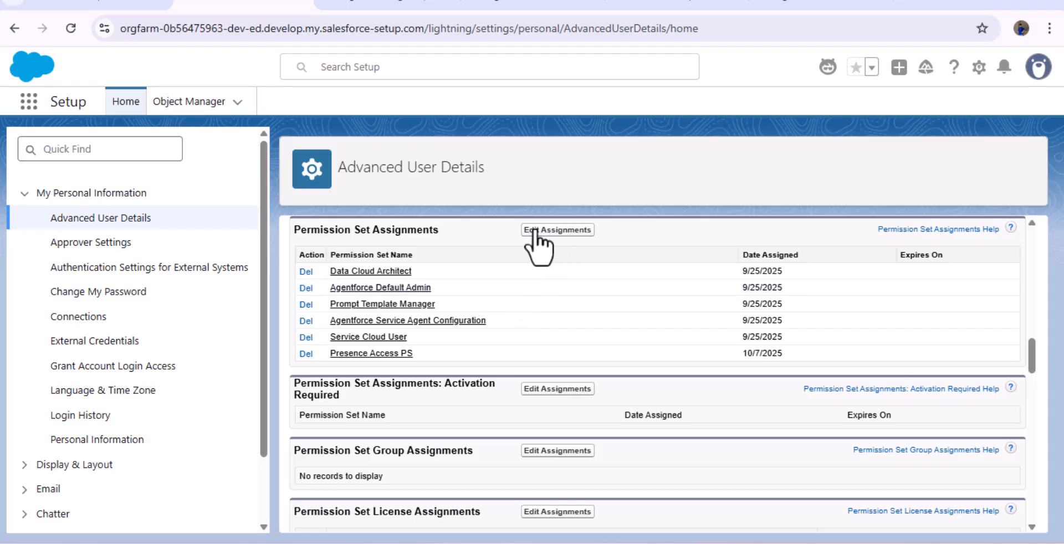
- Add the Data Cloud User permission set to the user's enabled permission sets and save the assignment
left_click(574, 236)
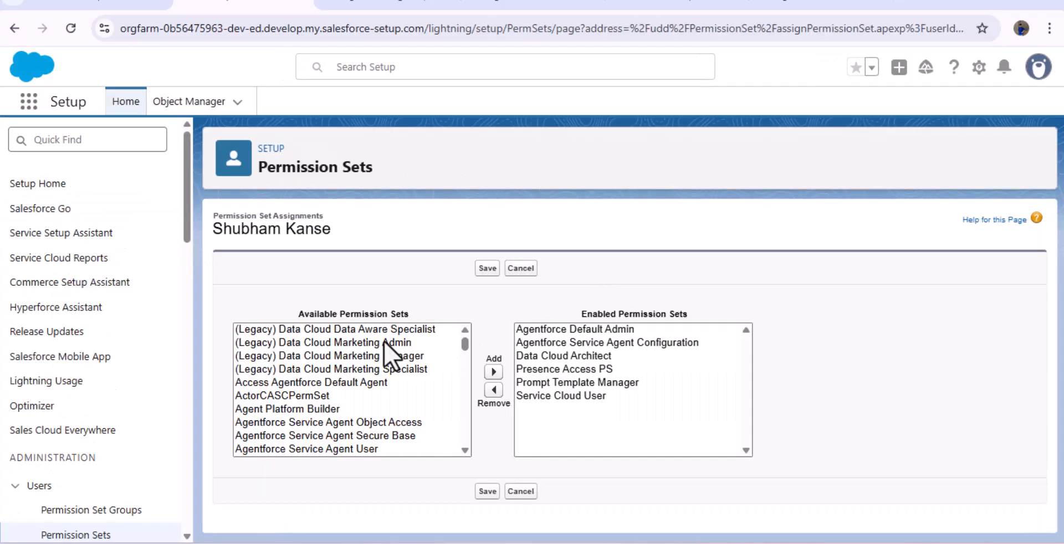
scroll(341, 375, "down", 8)
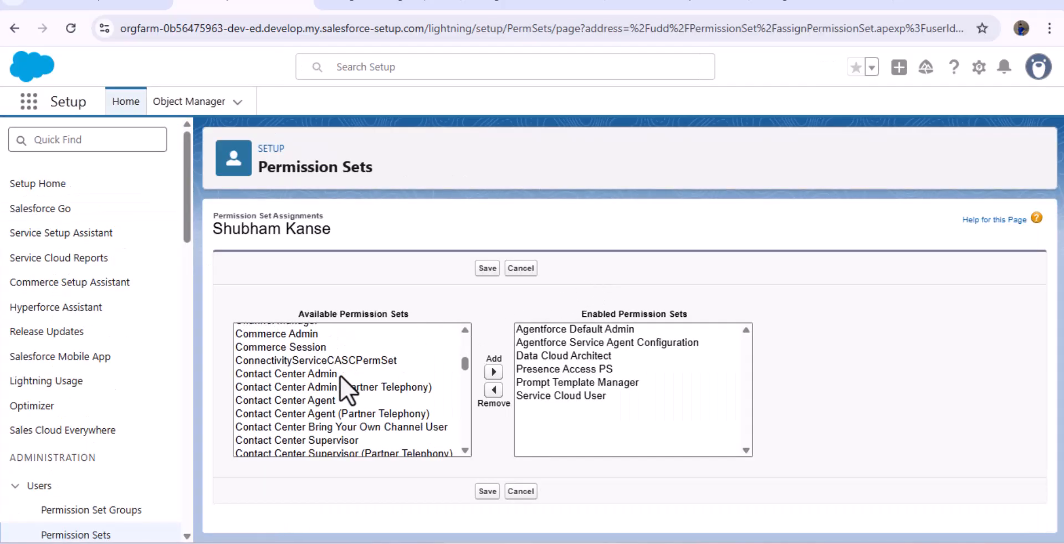
scroll(340, 375, "down", 2)
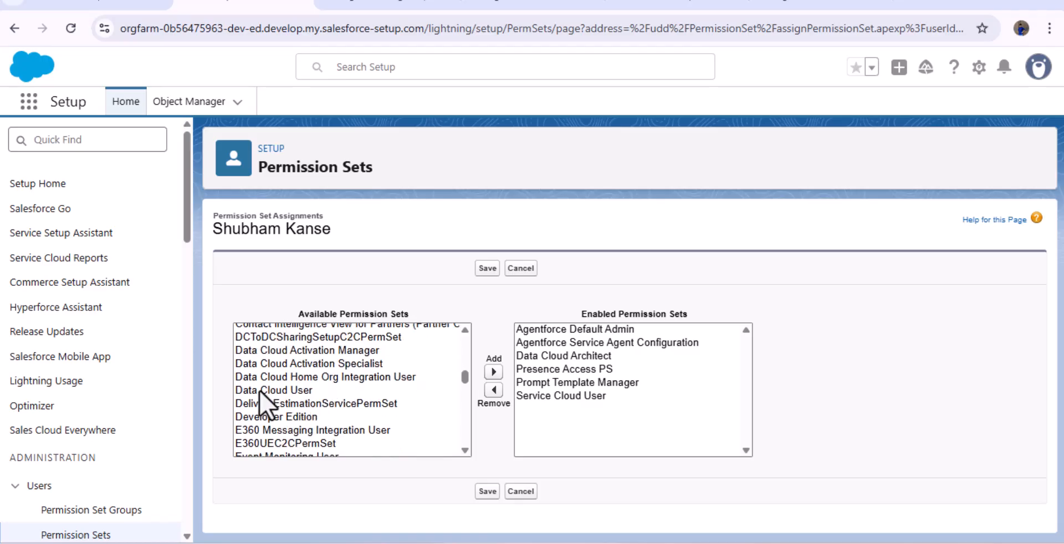
left_click(302, 391)
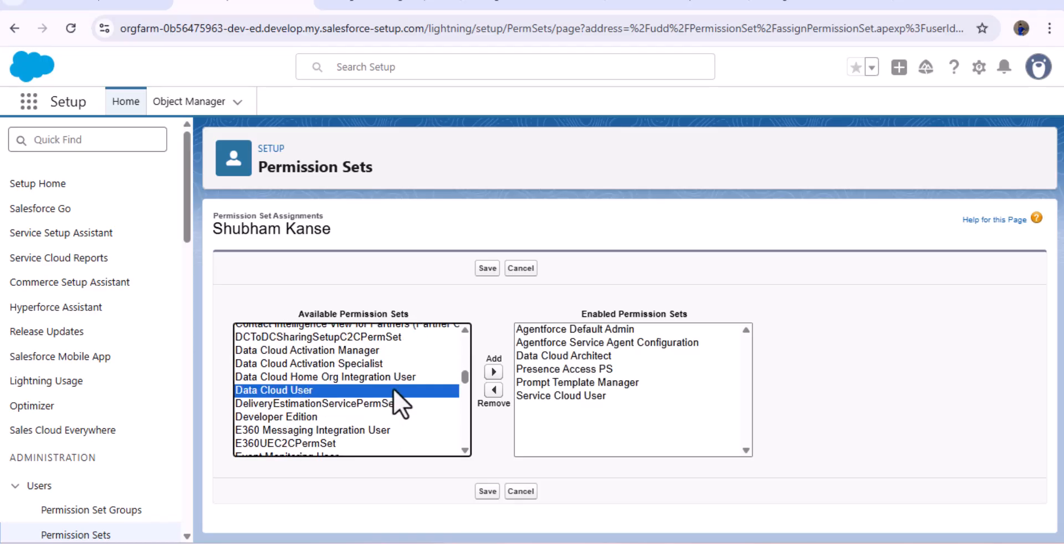
left_click(493, 372)
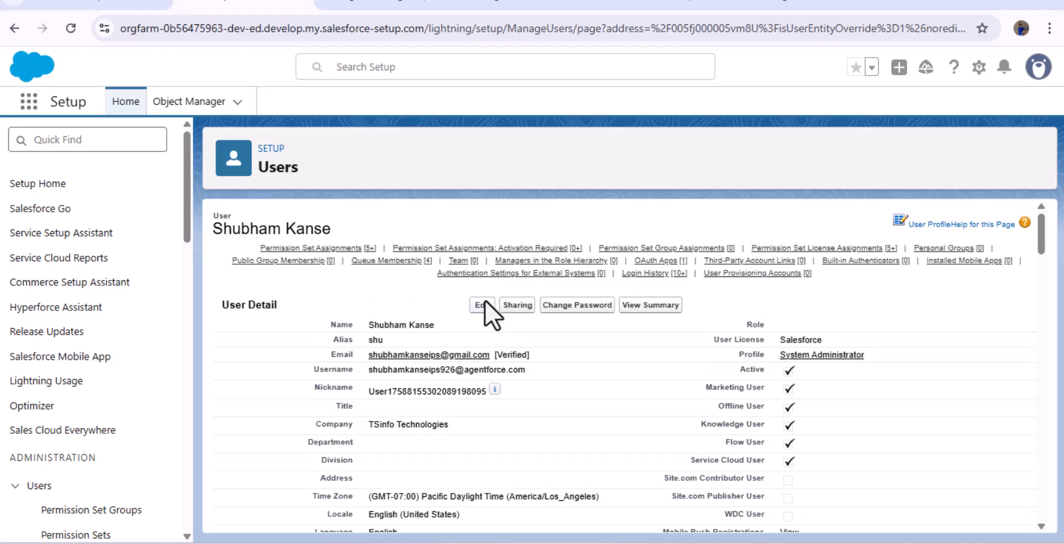
- Reload the Setup page and then the Library Agent's builder page, accepting the site reload
left_click(77, 28)
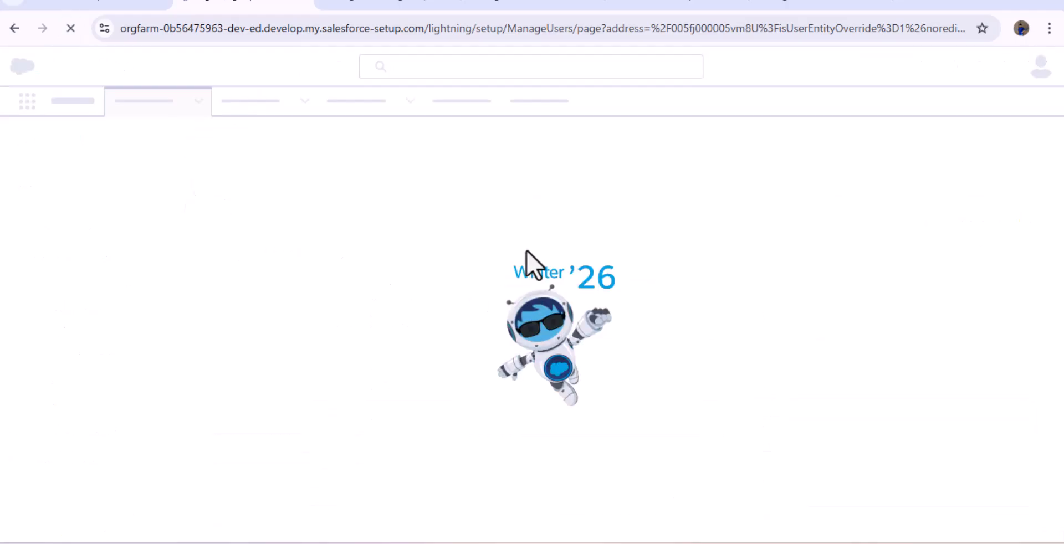
left_click(533, 2)
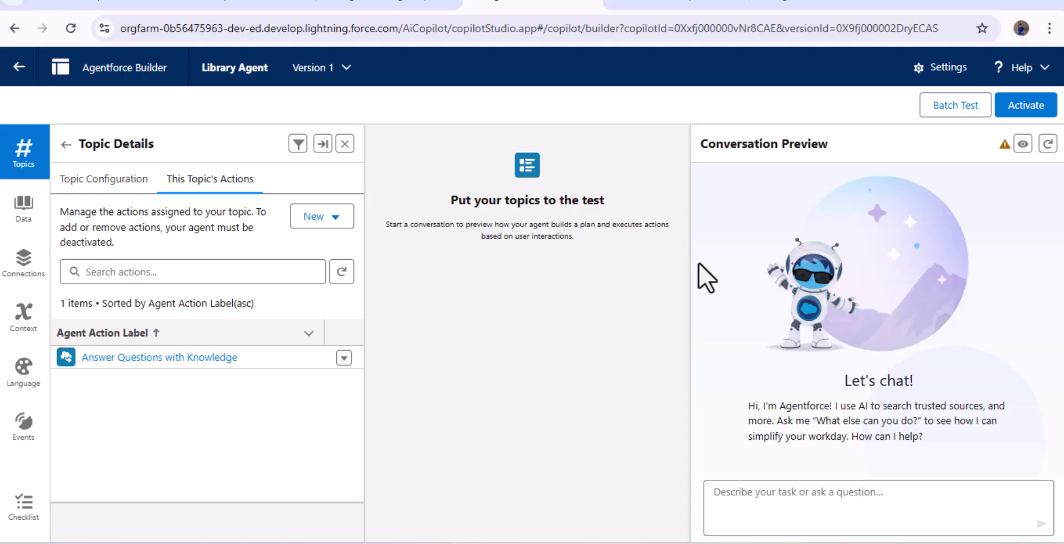
left_click(71, 28)
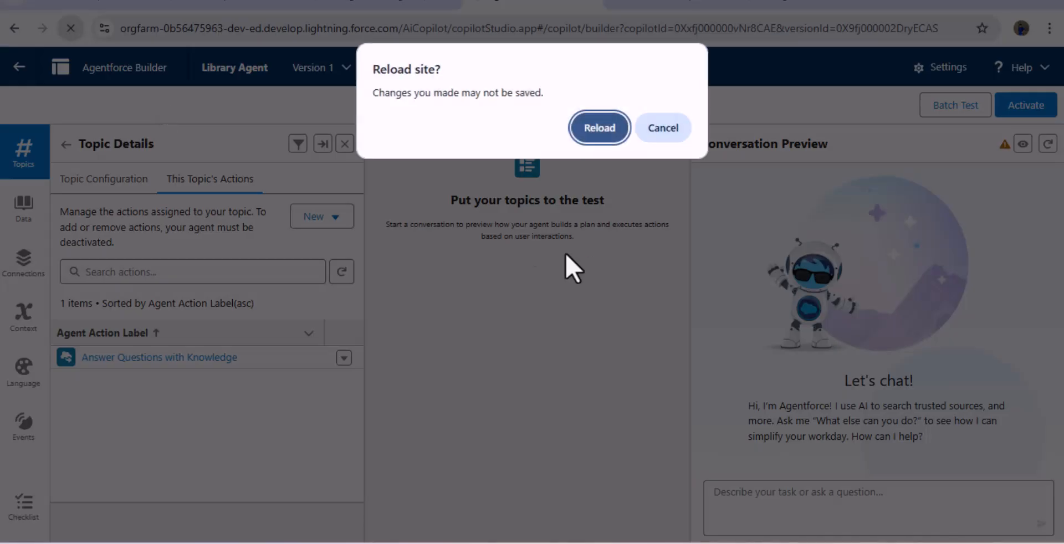
left_click(599, 128)
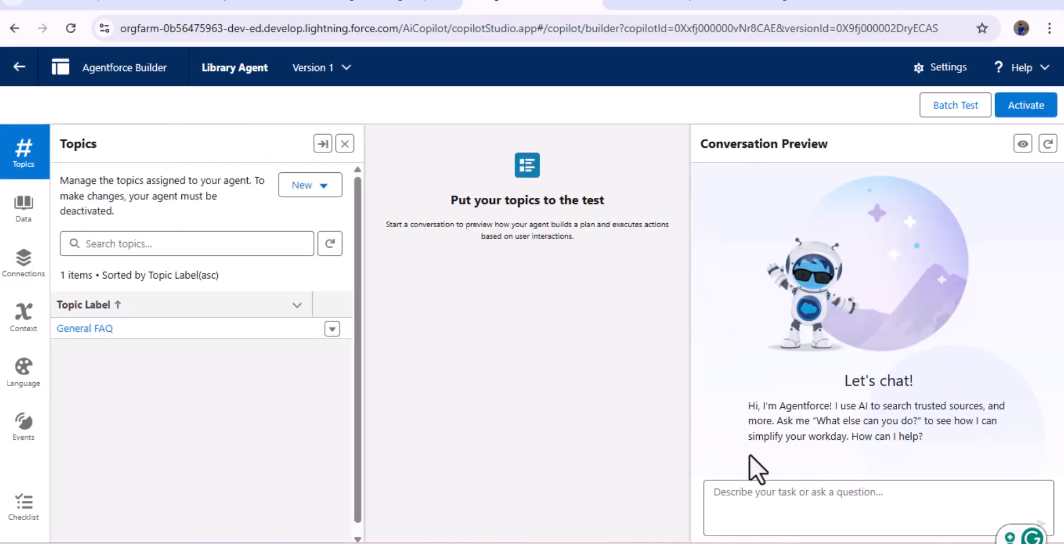
- Test the agent in the conversation preview with "Recommend me a good fiction book with a strong moral lesson."
type("Recommend me a good fiction book with a strong moral lesson.")
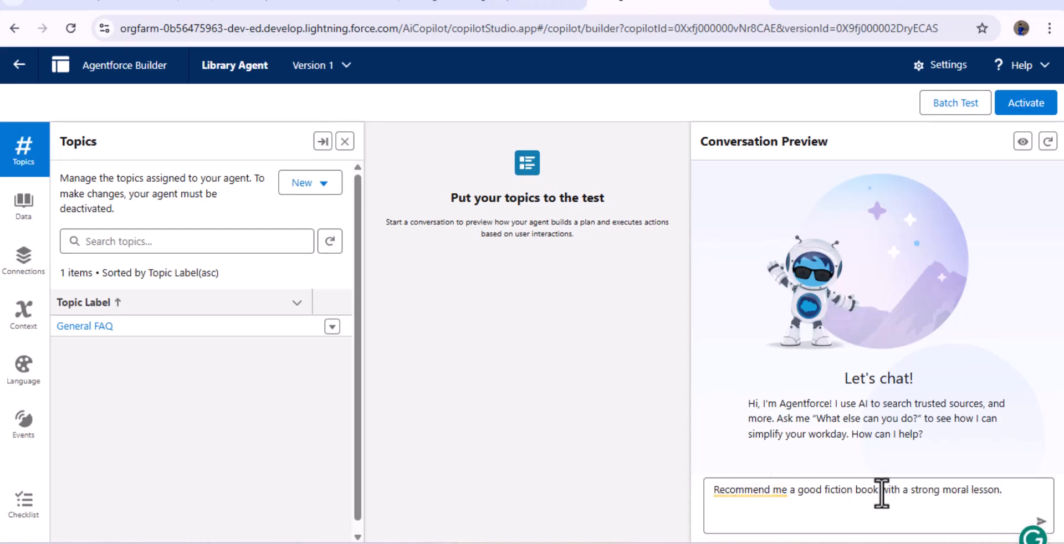
key("Return")
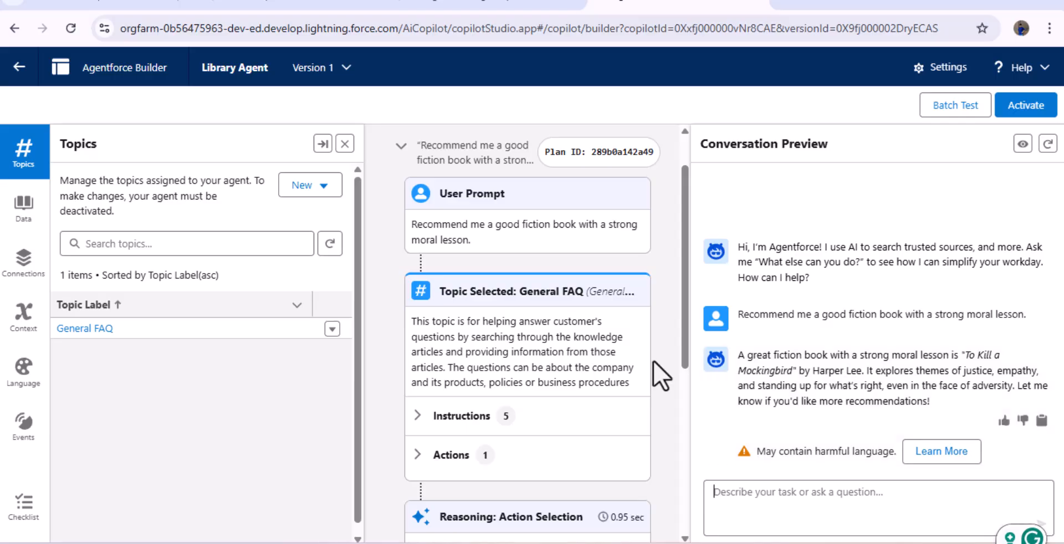
key("alt+Tab")
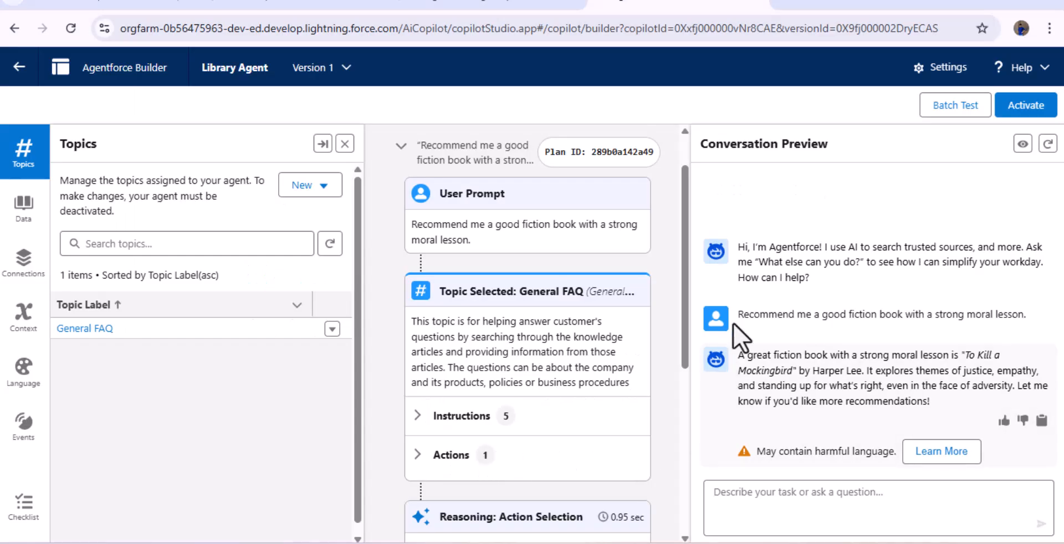
- Test the agent in the conversation preview with "Recommend me a good Self Improvement book with a strong moral lesson."
left_click_drag(738, 314, 1027, 311)
key("ctrl+c")
left_click(872, 505)
key("ctrl+v")
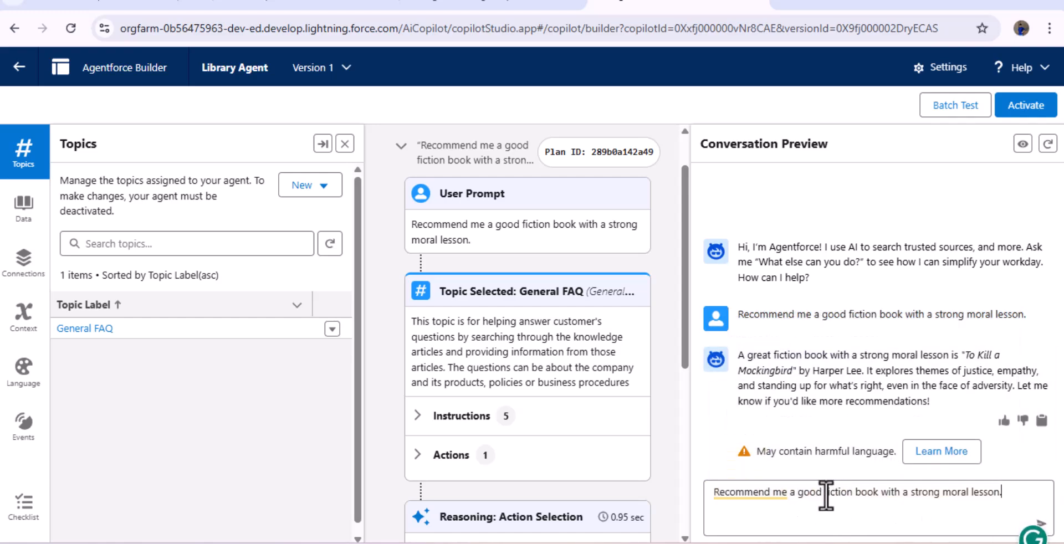
left_click_drag(825, 496, 850, 496)
type("Sel")
type("f Impr")
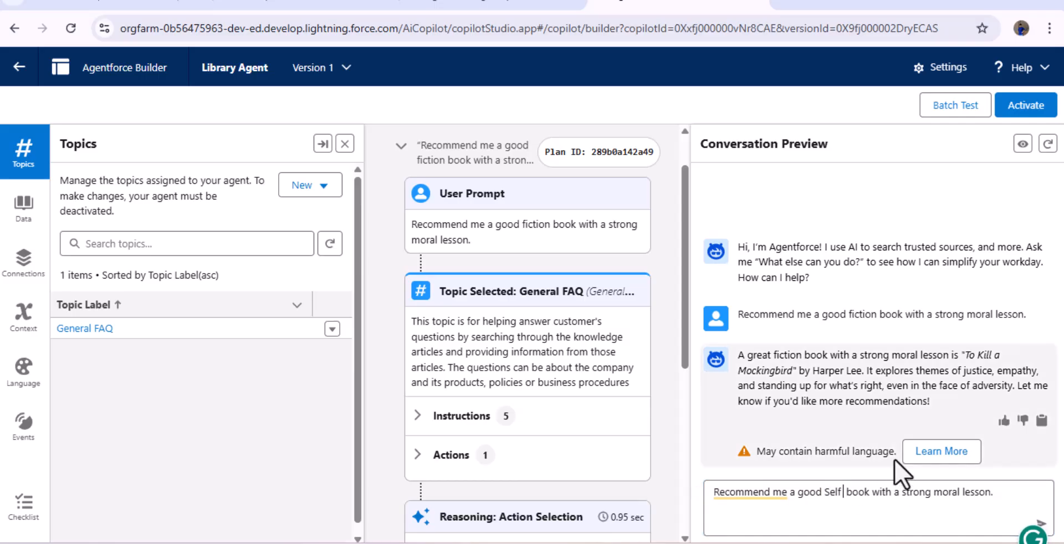
type("ovement")
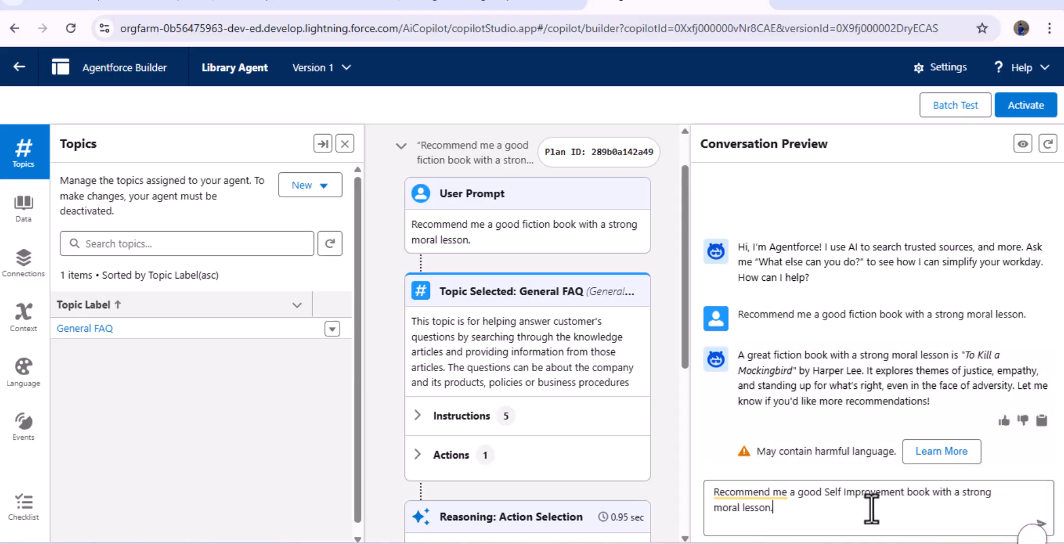
key("Return")
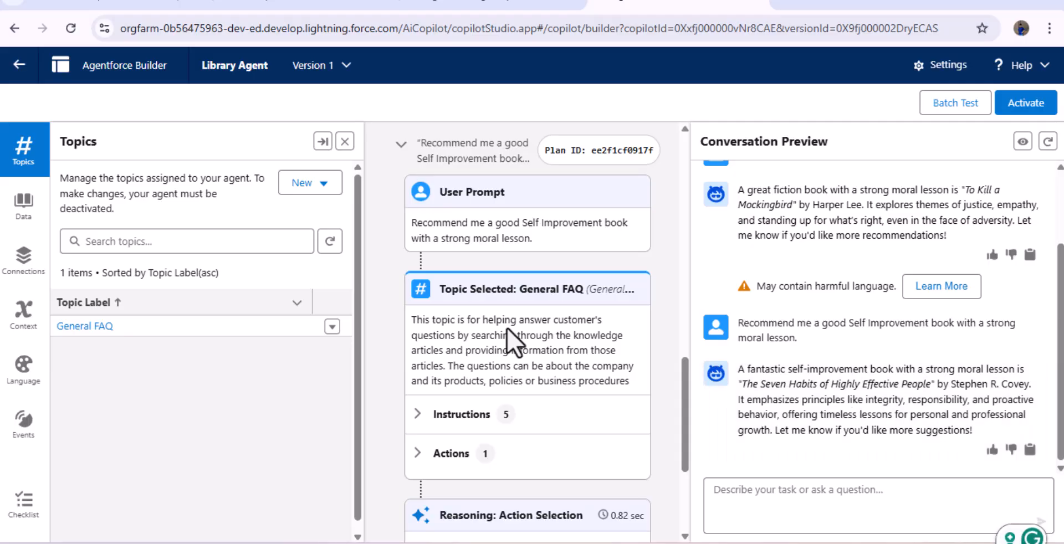
- Check the agent's recommendation against the Self-Improvement section of Book_Recommendations.pdf, and return to Agentforce Builder
key("alt+Tab")
scroll(413, 351, "down", 2)
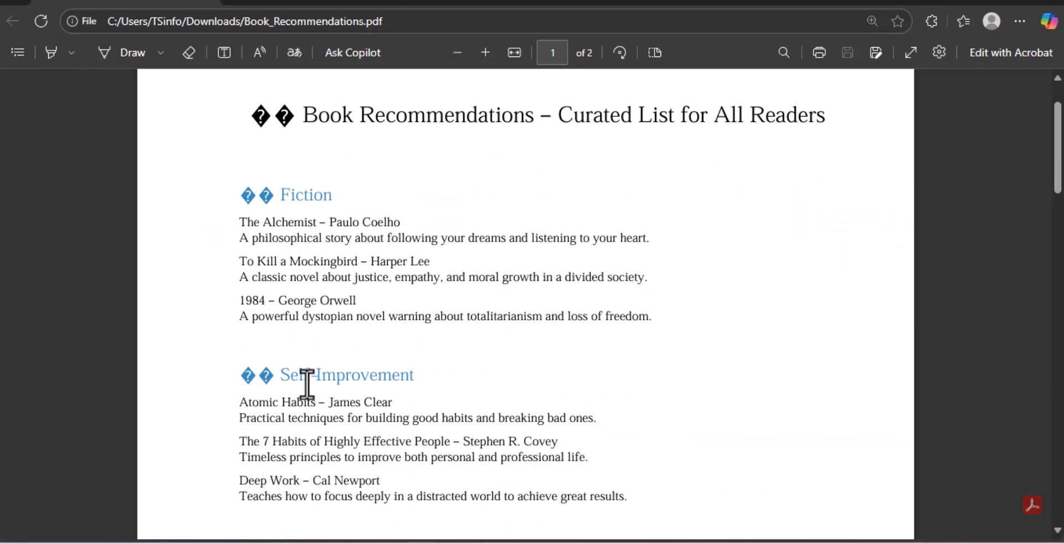
scroll(405, 394, "down", 2)
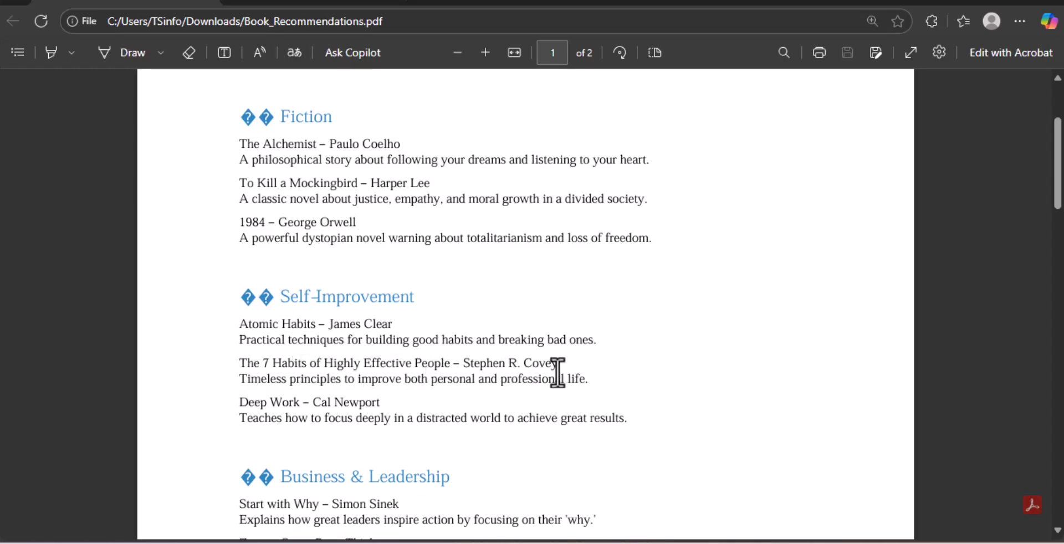
key("alt+Tab")
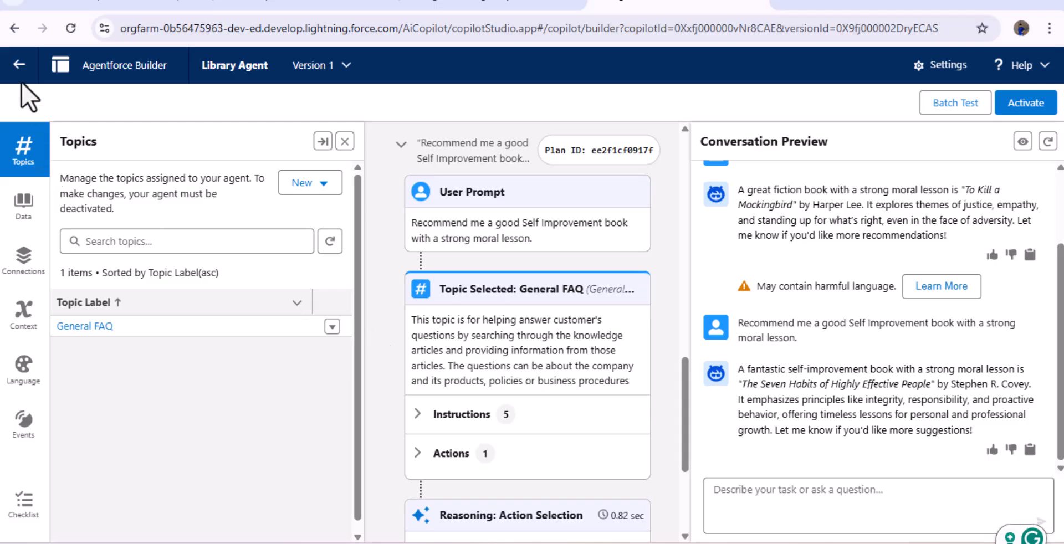
- Leave the builder for the agent list in Setup and open the Library Agent's Agent Access settings
left_click(19, 65)
left_click(601, 155)
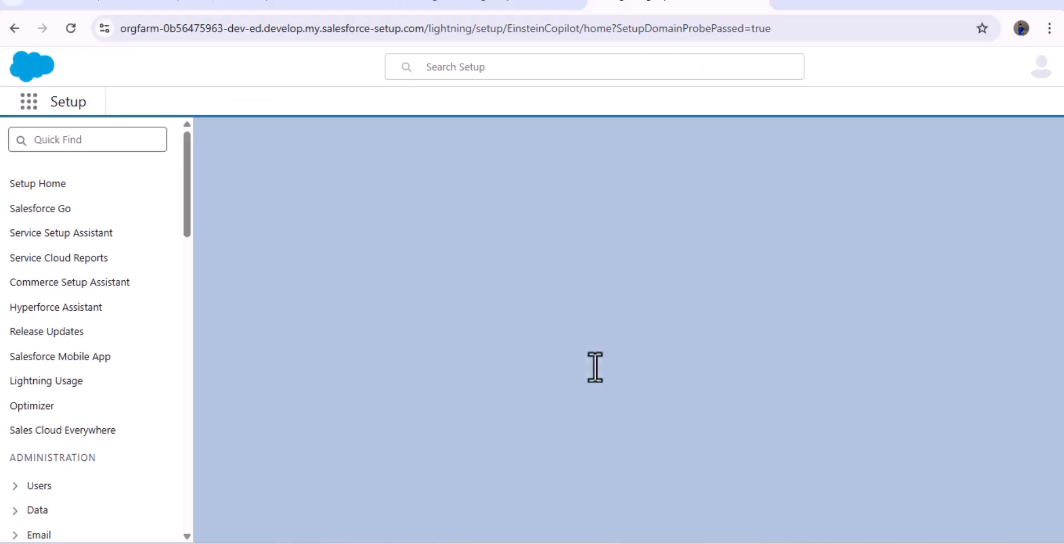
scroll(532, 409, "down", 10)
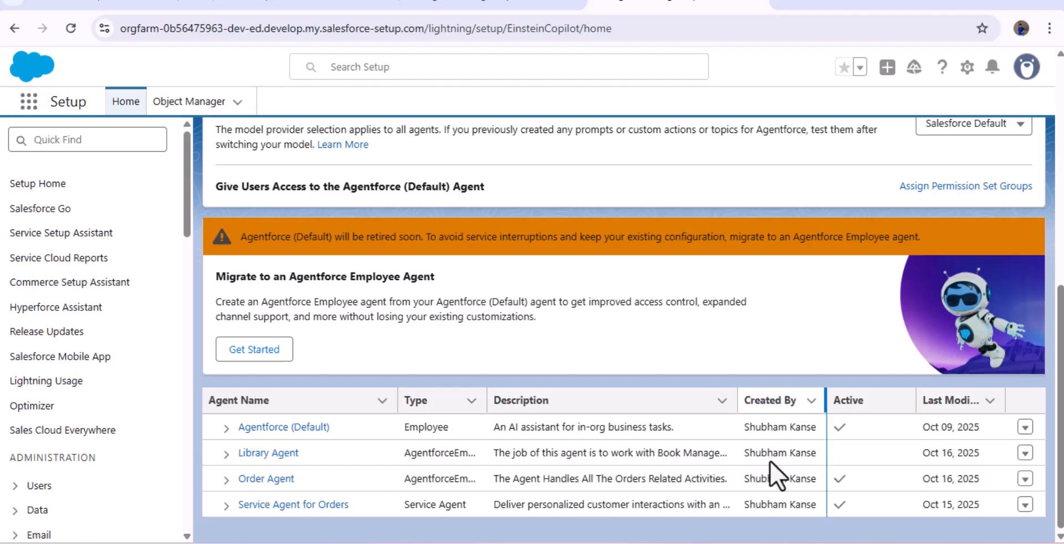
left_click(285, 461)
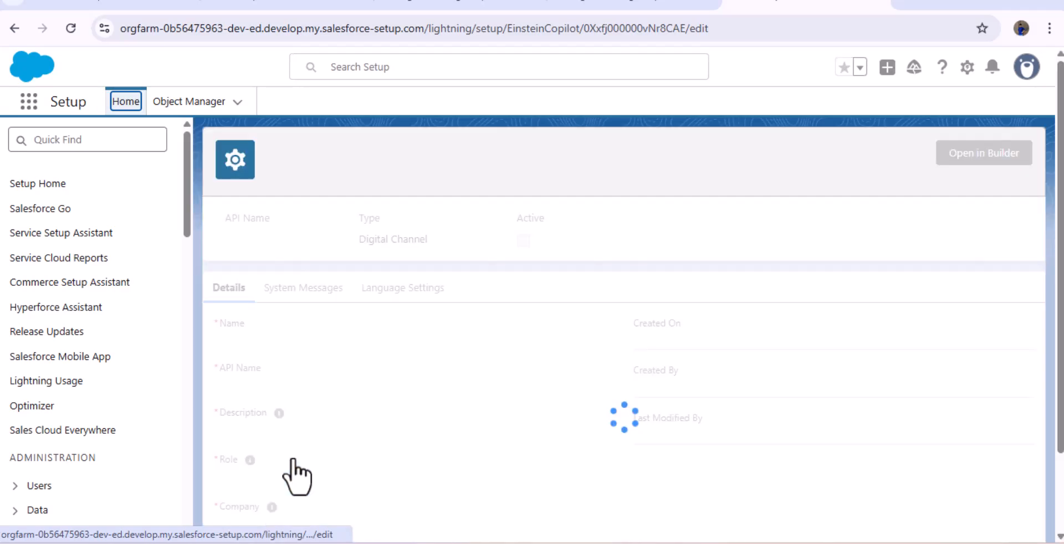
left_click(545, 299)
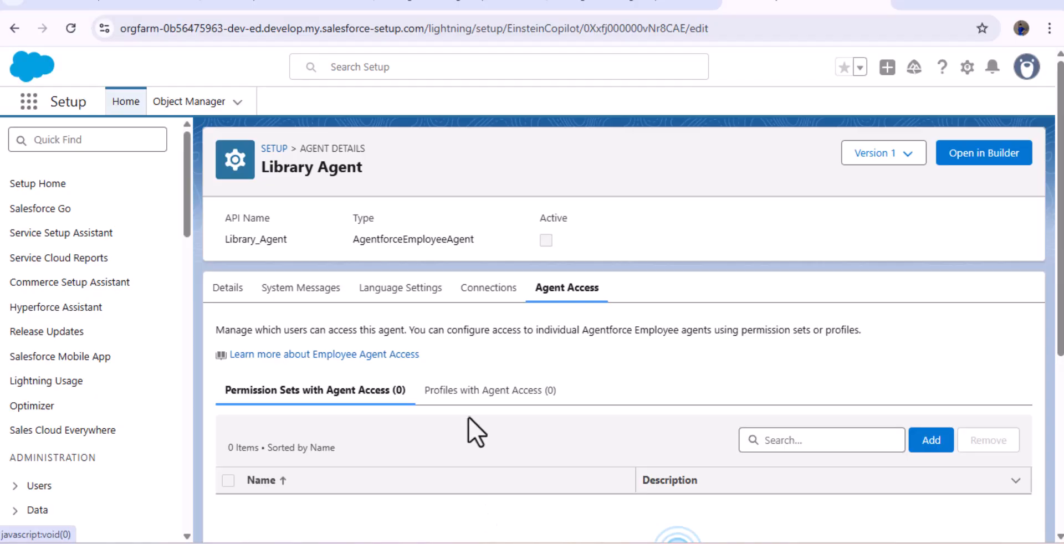
- Grant the System Administrator profile access to the Library Agent
left_click(469, 402)
left_click(781, 441)
type("Sys")
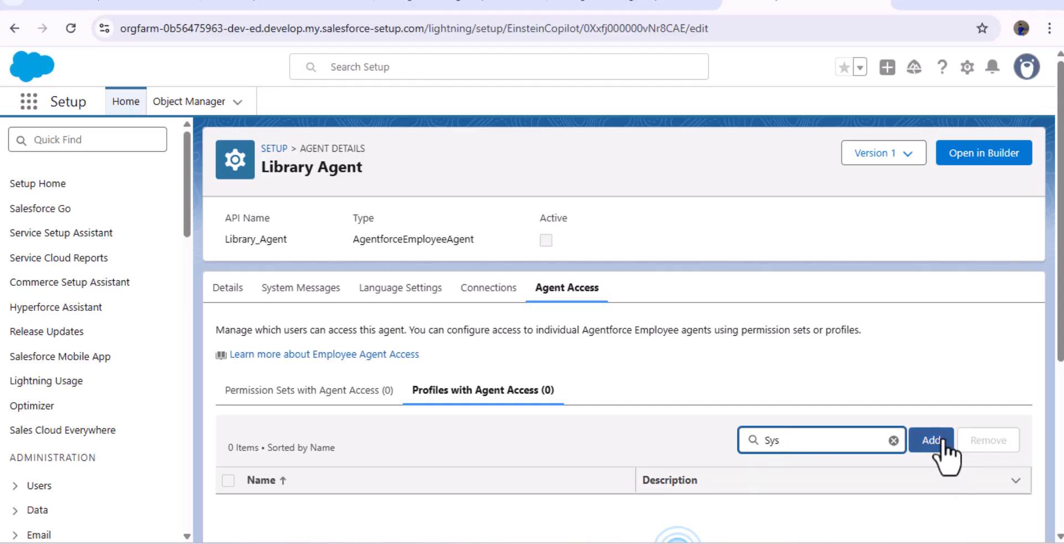
left_click(919, 439)
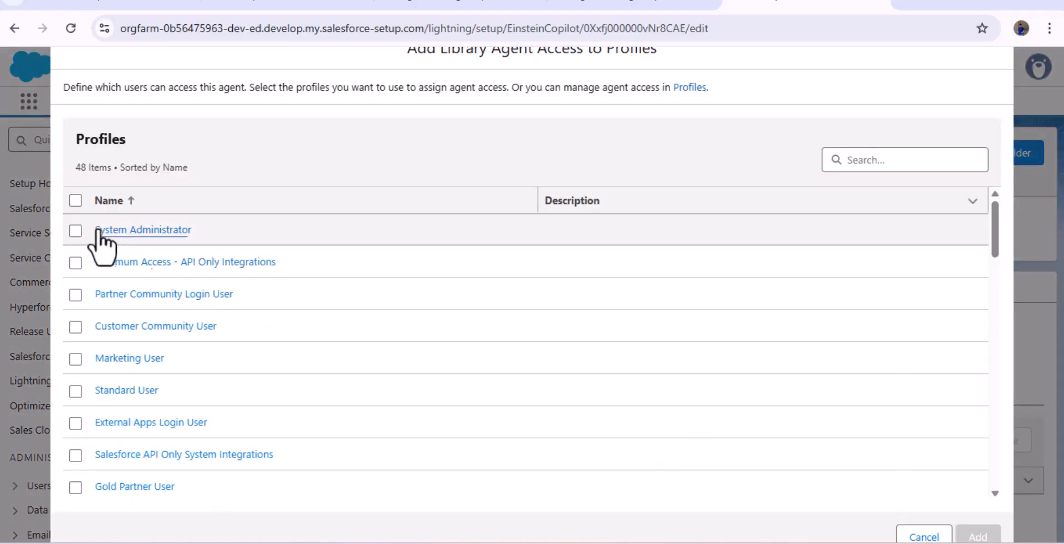
left_click(74, 231)
left_click(74, 231)
scroll(774, 311, "down", 4)
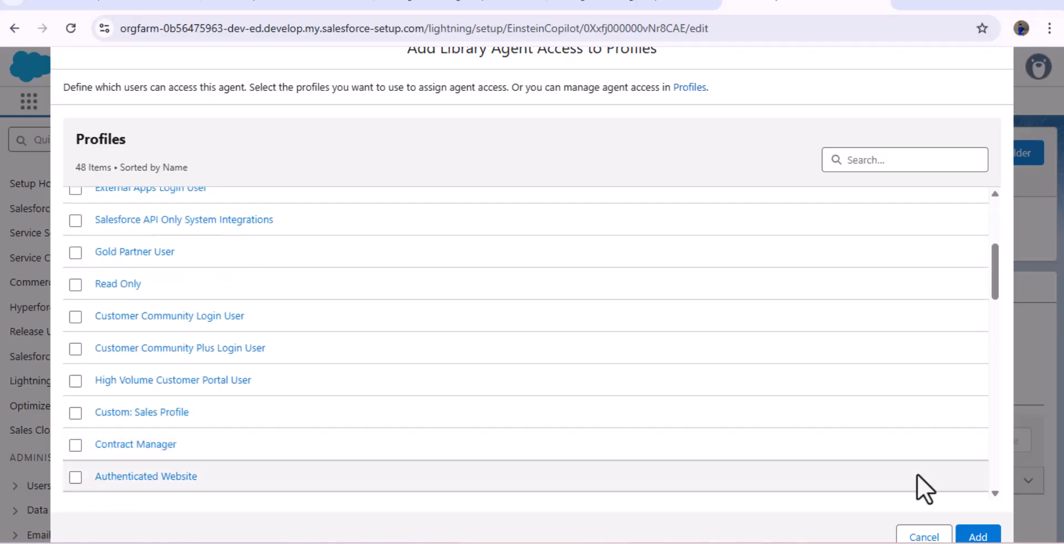
left_click(977, 536)
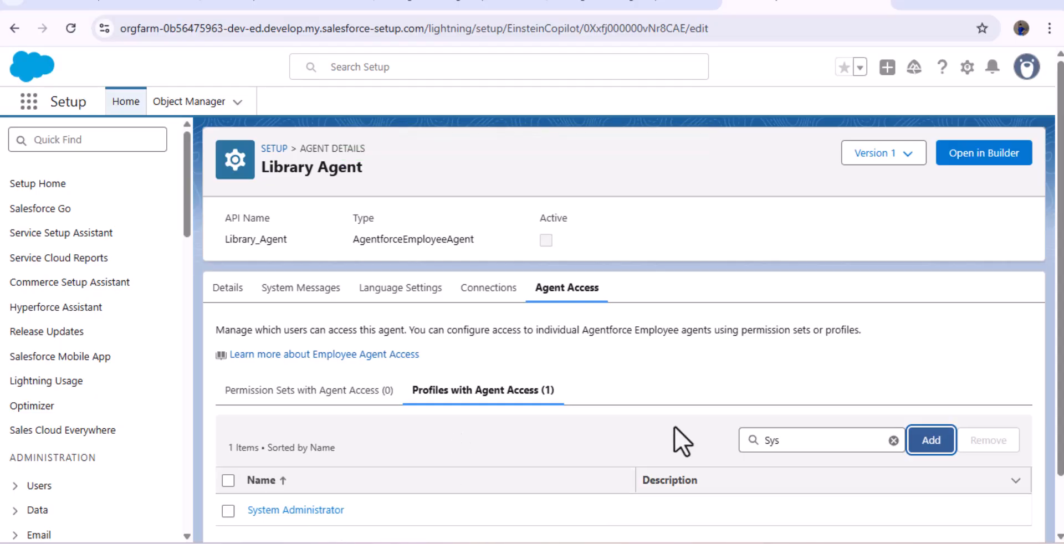
- Reopen the Agentforce chat on the Soft Drink Orders page and reload the page to check which agents are offered
left_click(120, 5)
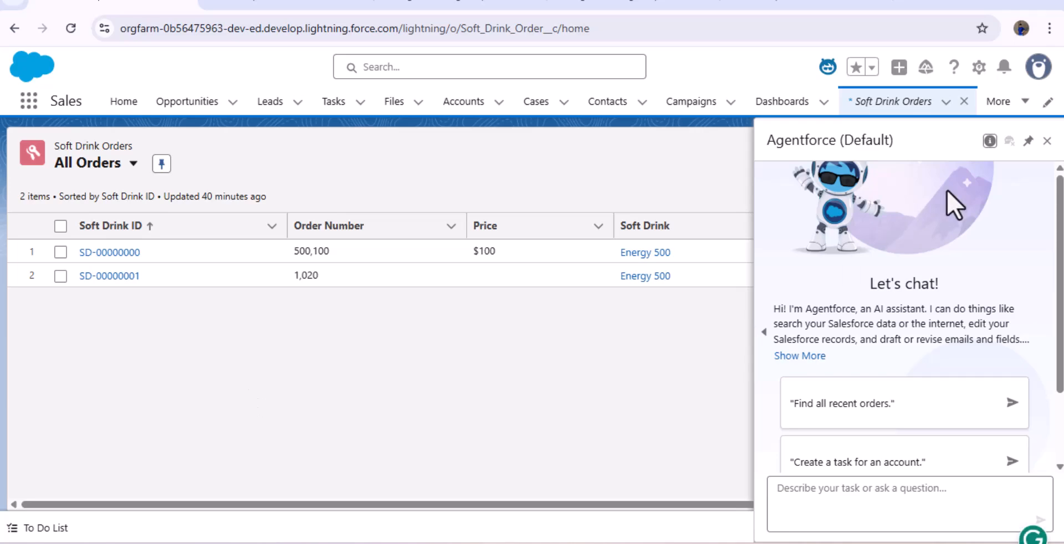
left_click(1047, 141)
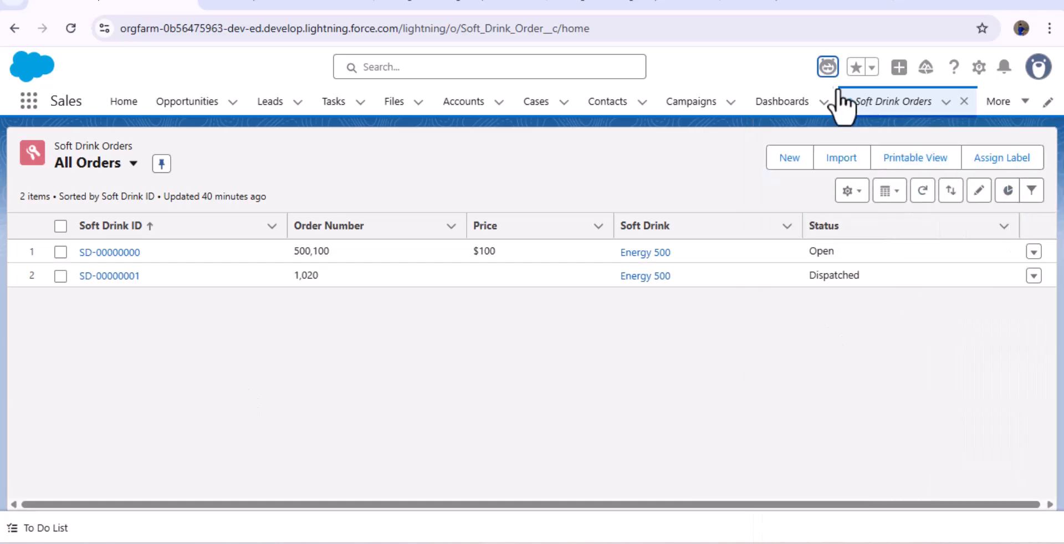
left_click(827, 67)
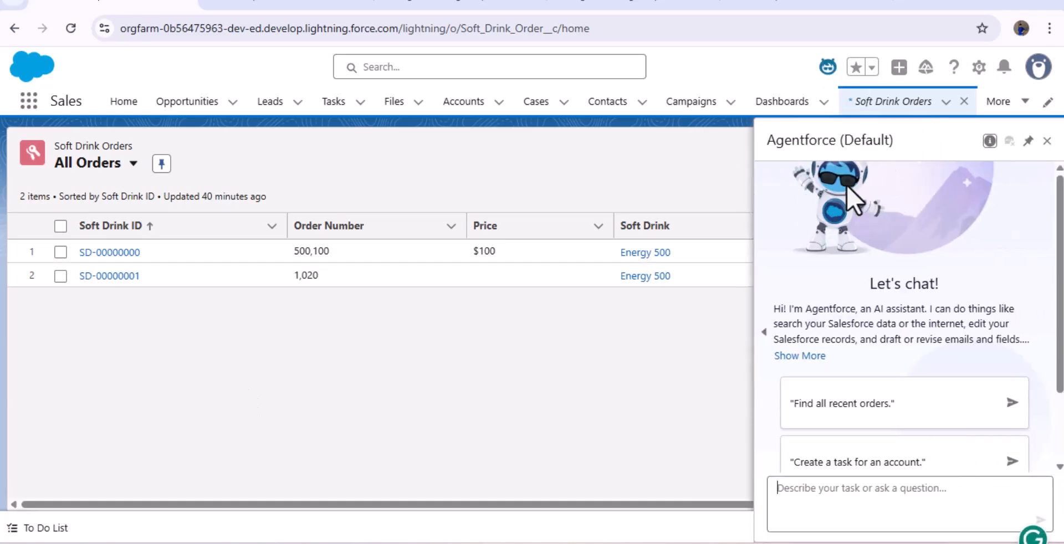
left_click(71, 28)
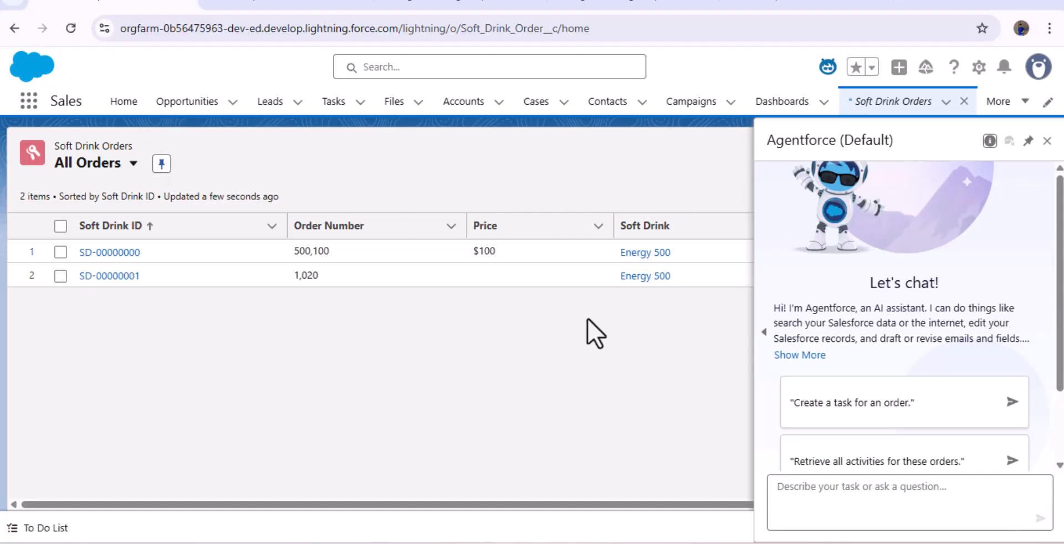
- Open the Library Agent in the builder and activate it, ignoring the configuration issues
left_click(799, 5)
left_click(981, 157)
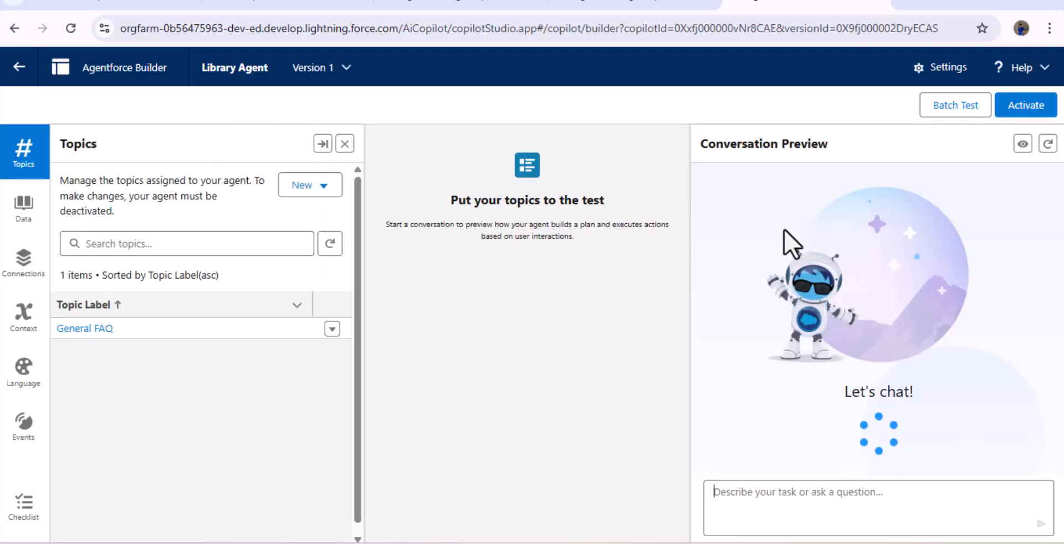
left_click(1028, 109)
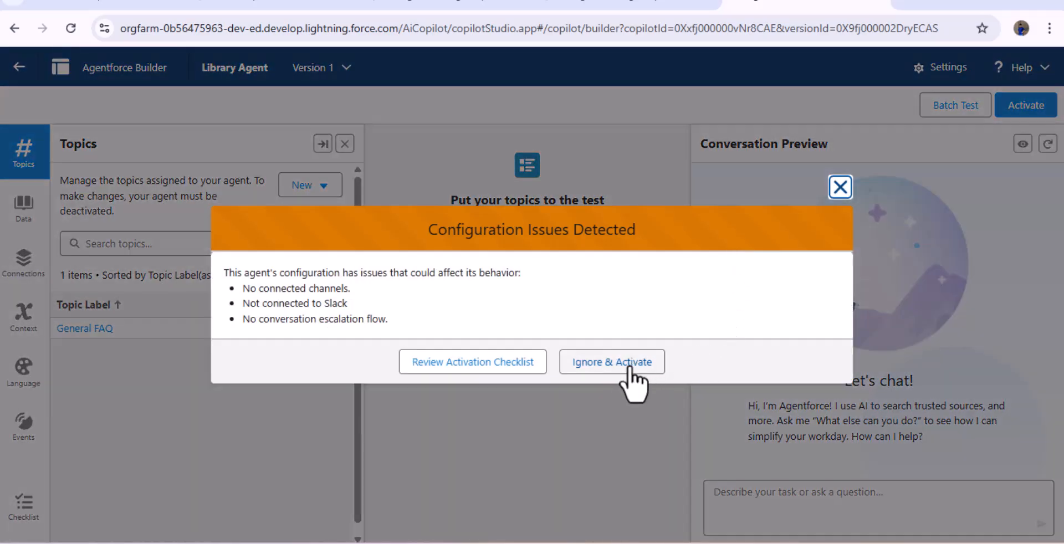
left_click(631, 367)
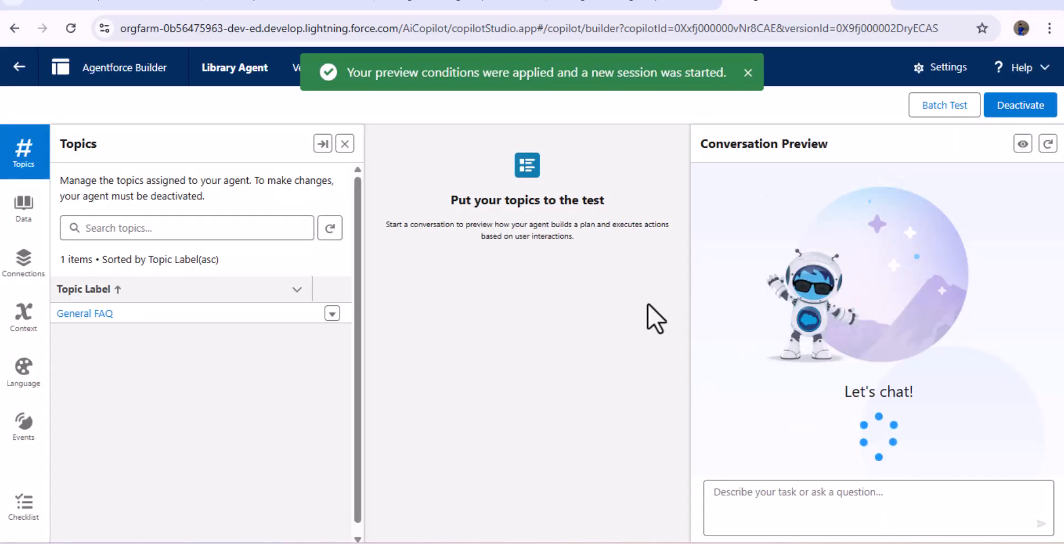
- Reload the Soft Drink Orders page and switch the Agentforce chat to the Library Agent
left_click(78, 6)
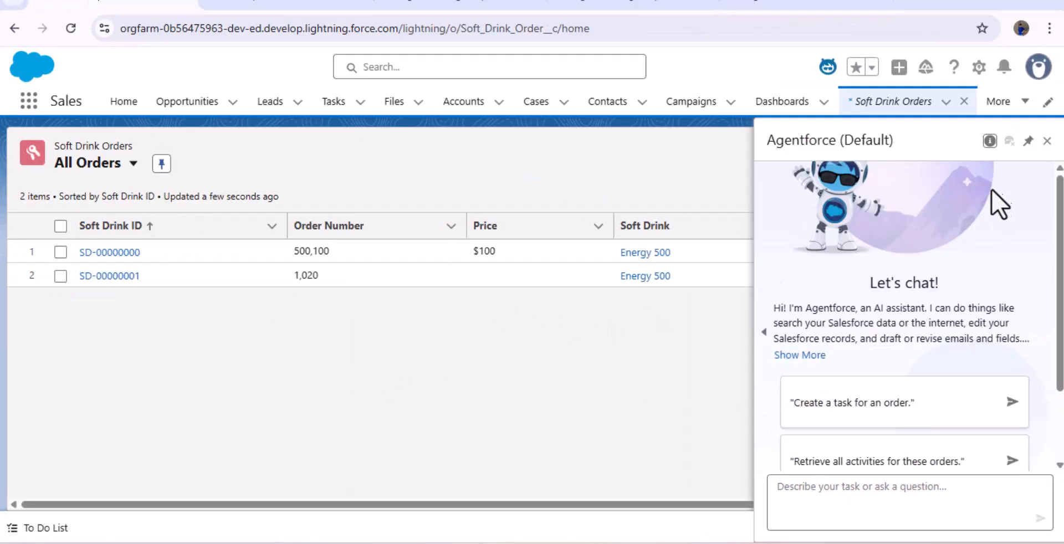
left_click(65, 38)
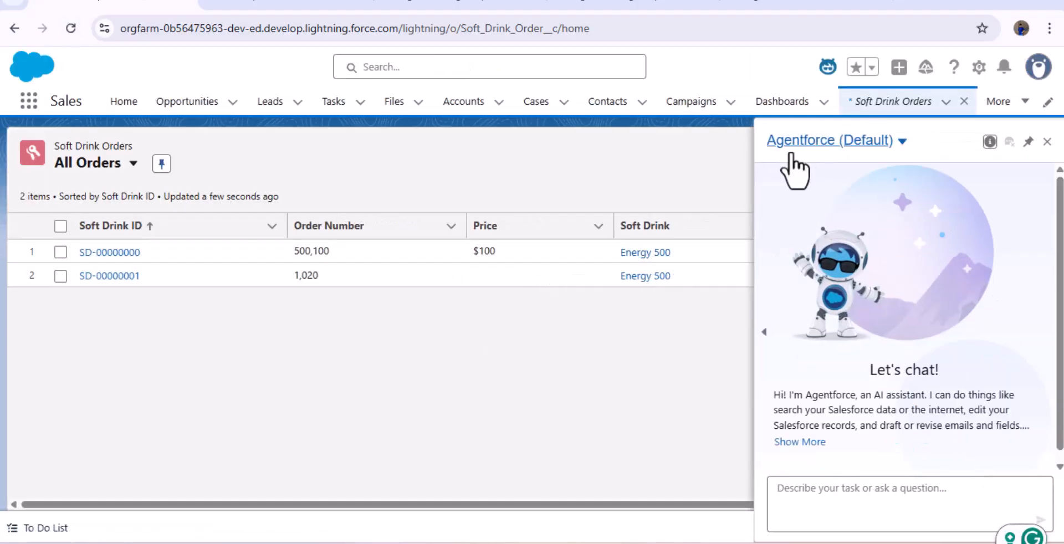
left_click(902, 145)
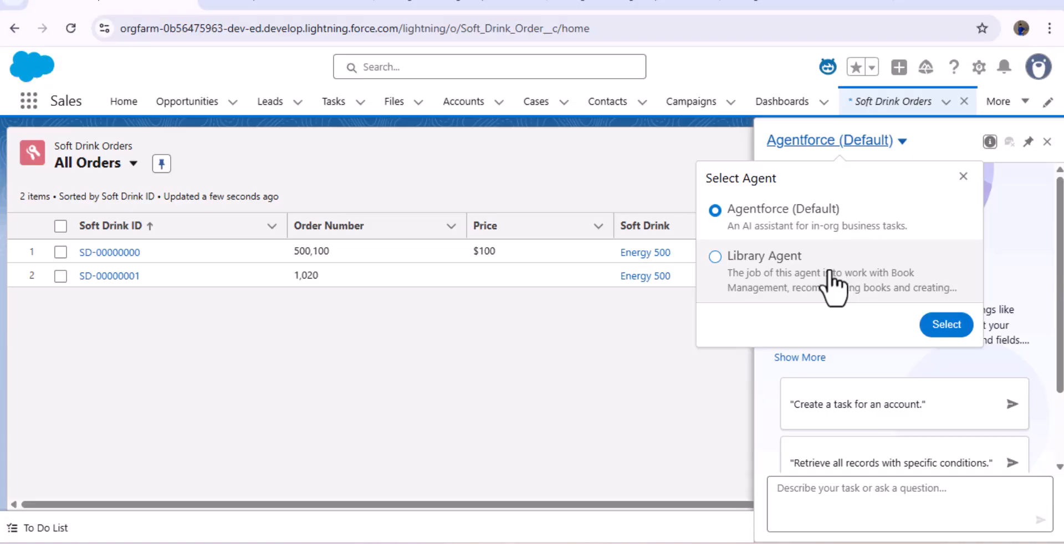
left_click(734, 265)
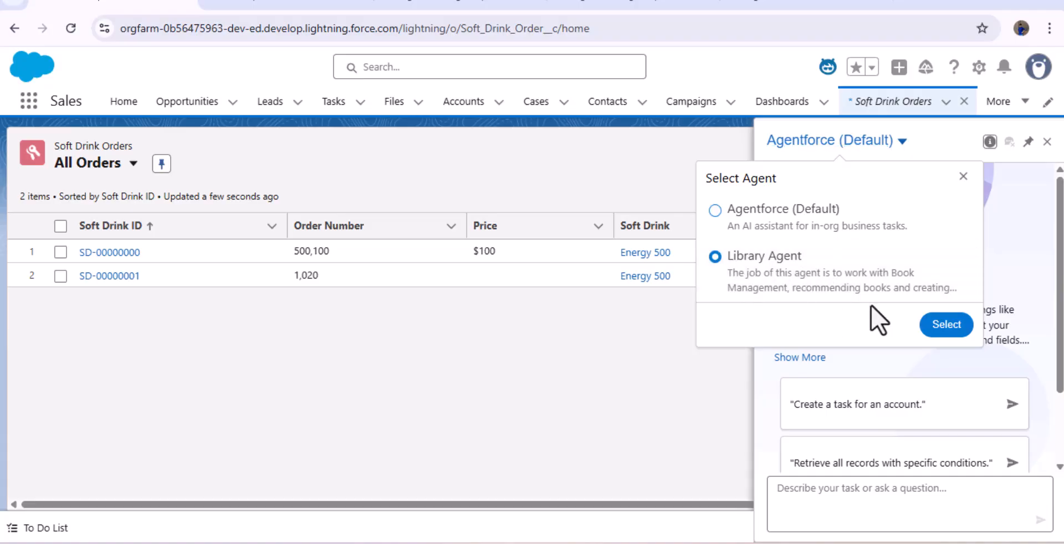
left_click(947, 328)
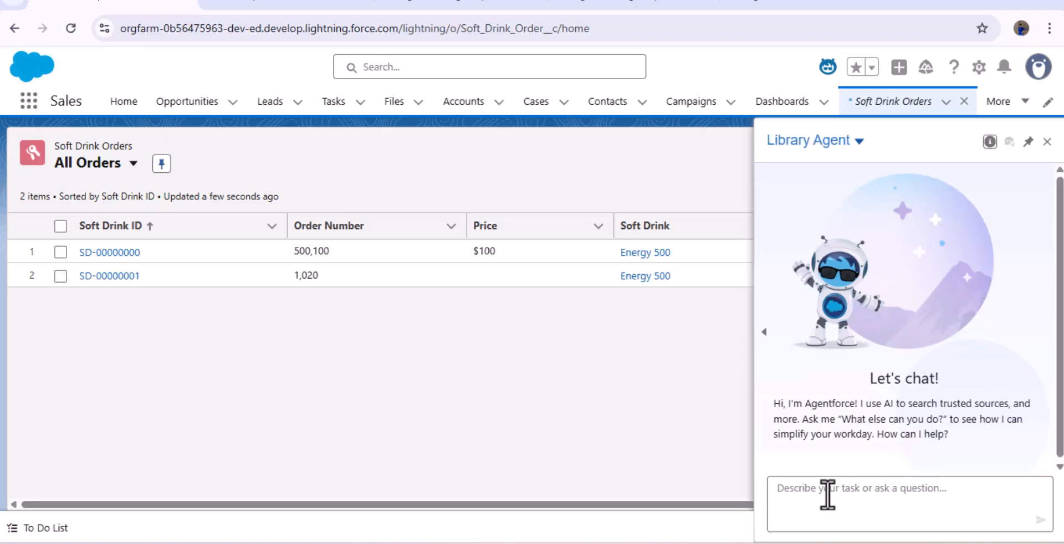
- Ask the Library Agent "What are some good books about artificial intelligence" and read through its whole reply
type("What are some good books about artificial intelligence")
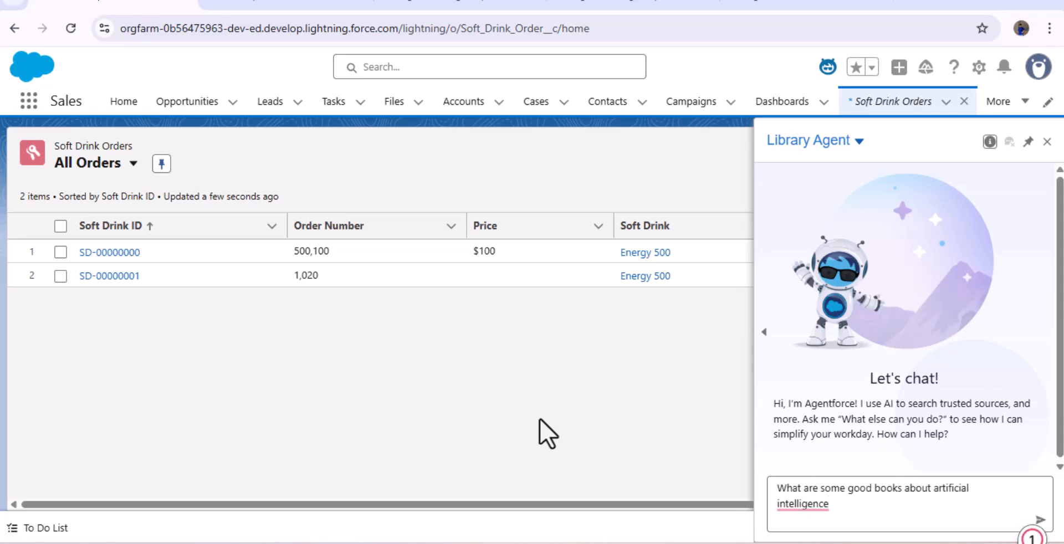
key("Return")
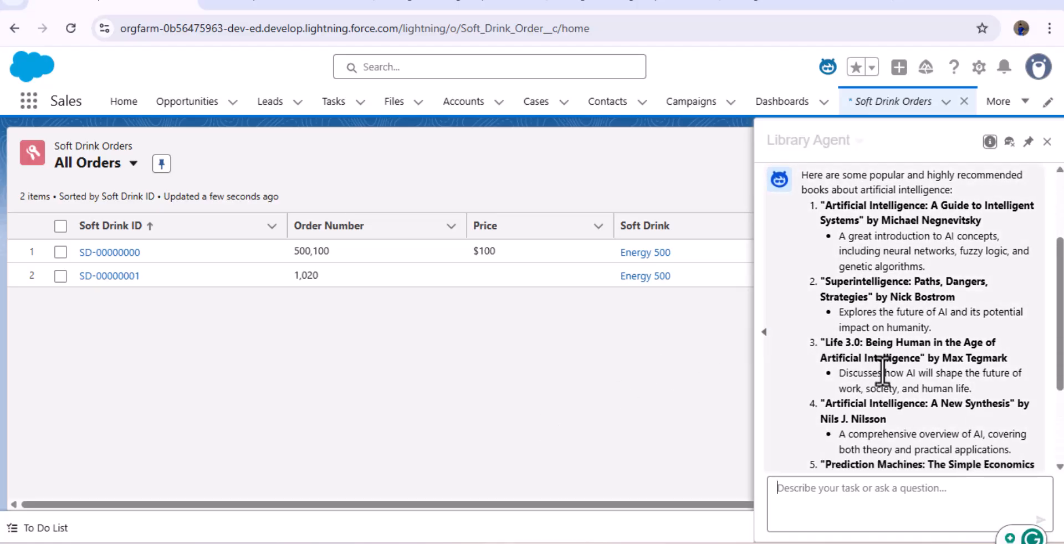
scroll(895, 361, "up", 1)
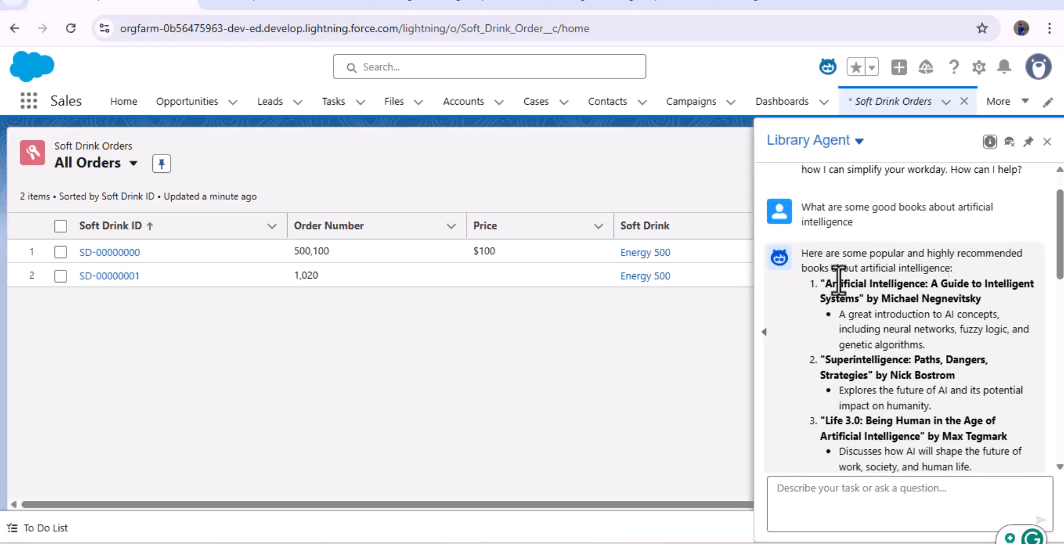
scroll(847, 372, "down", 10)
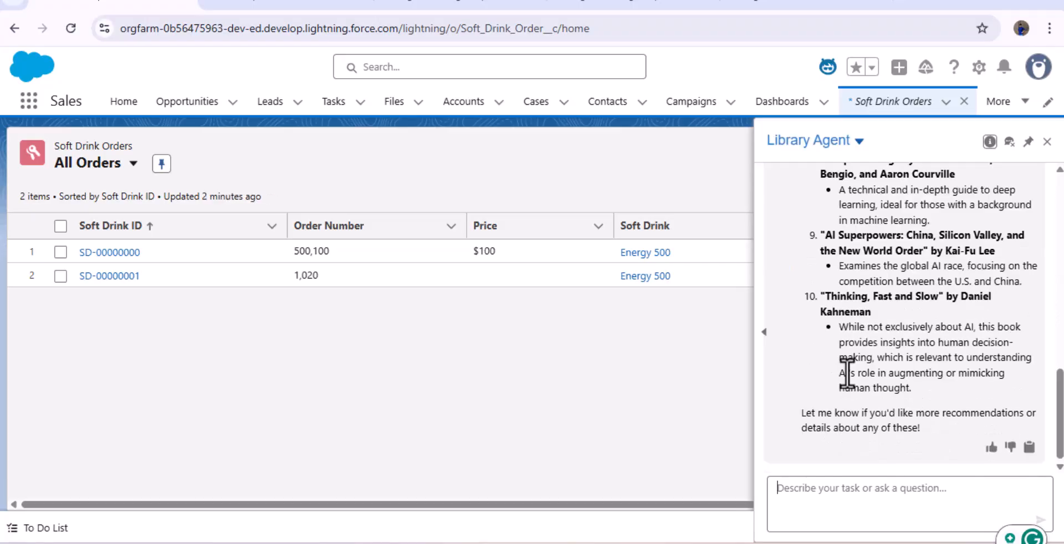